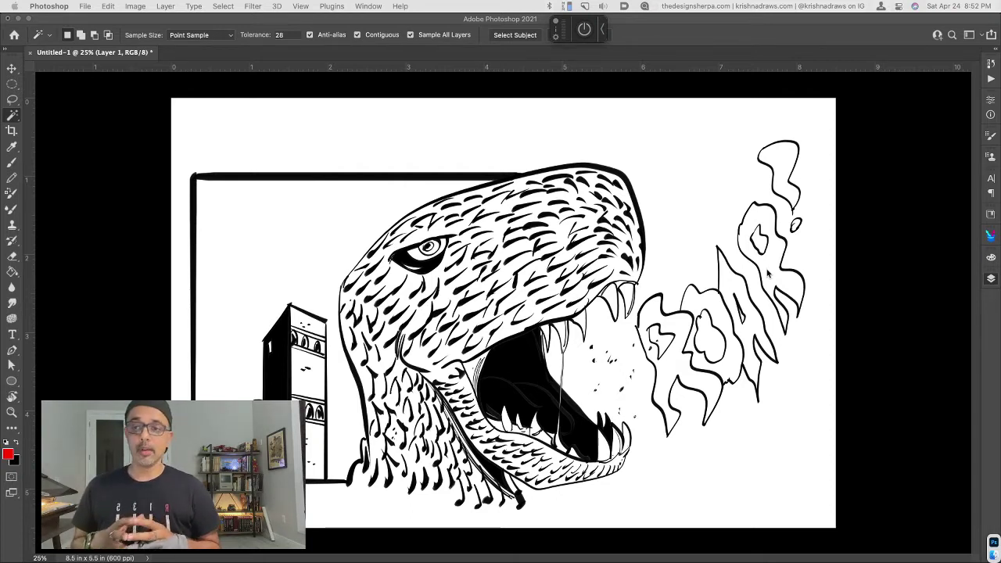
Step: Rename the sfx line-art layer as inks and toggle its visibility off and on to check its contents
key(F7)
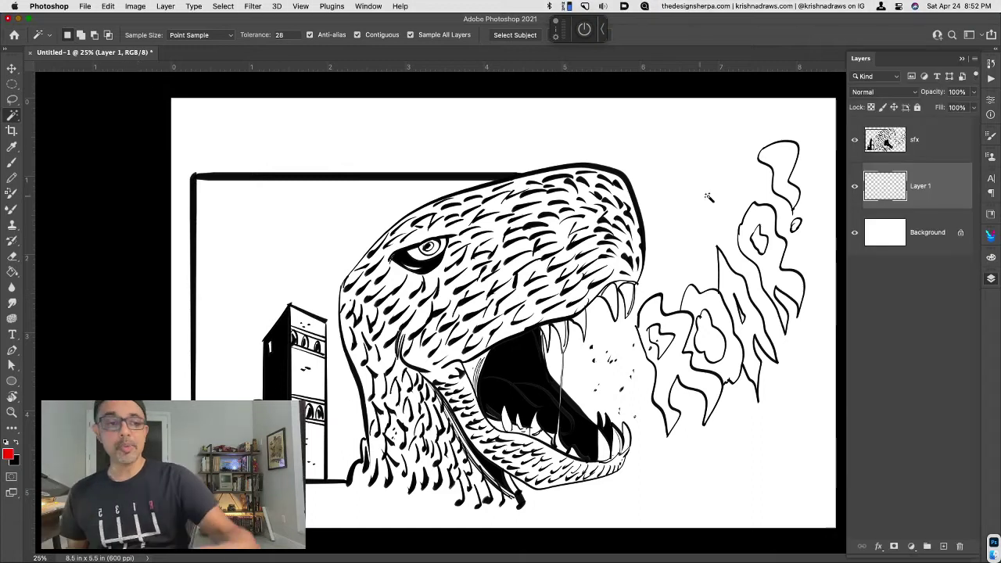
click(916, 141)
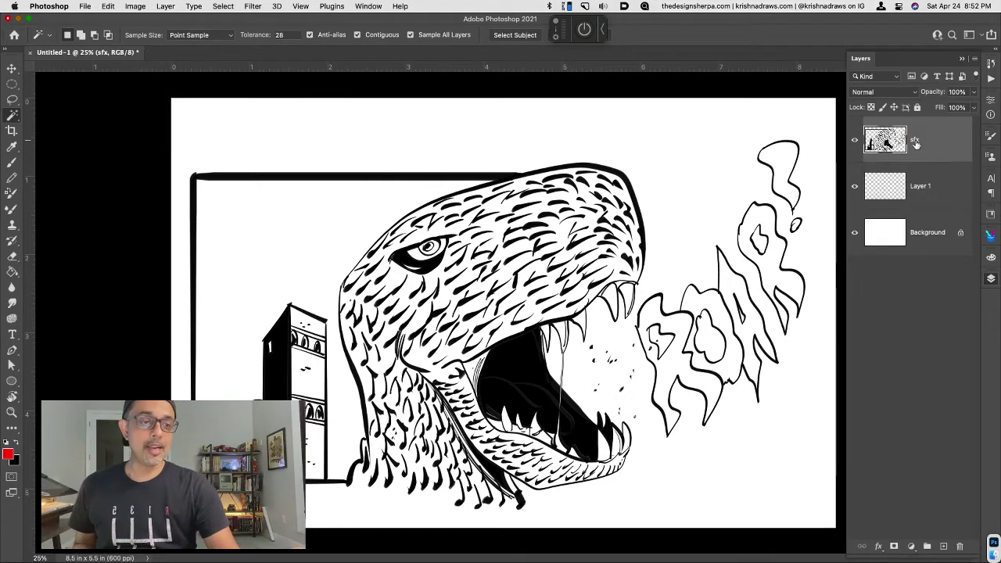
double_click(916, 142)
text(inks)
key(Return)
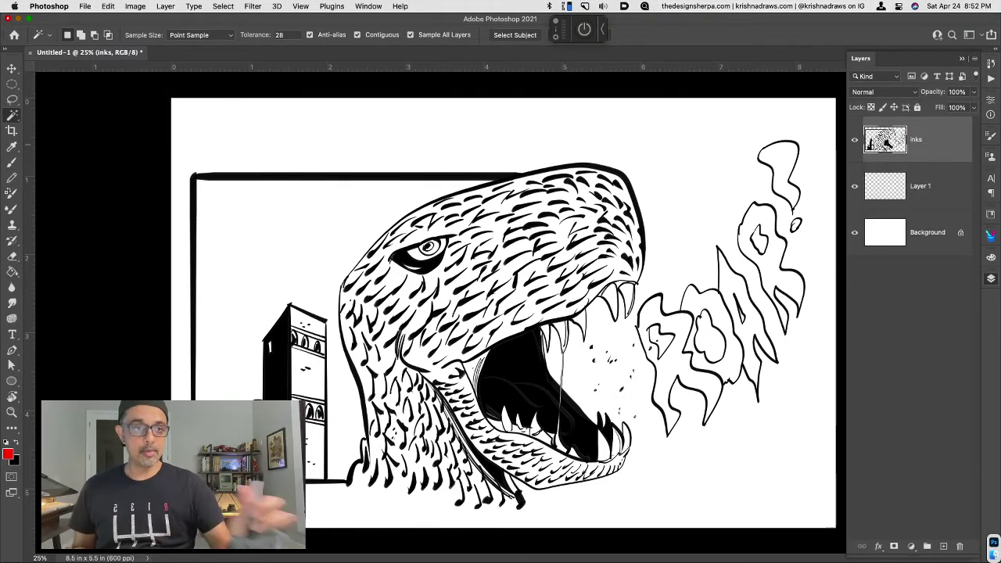
click(855, 139)
click(855, 139)
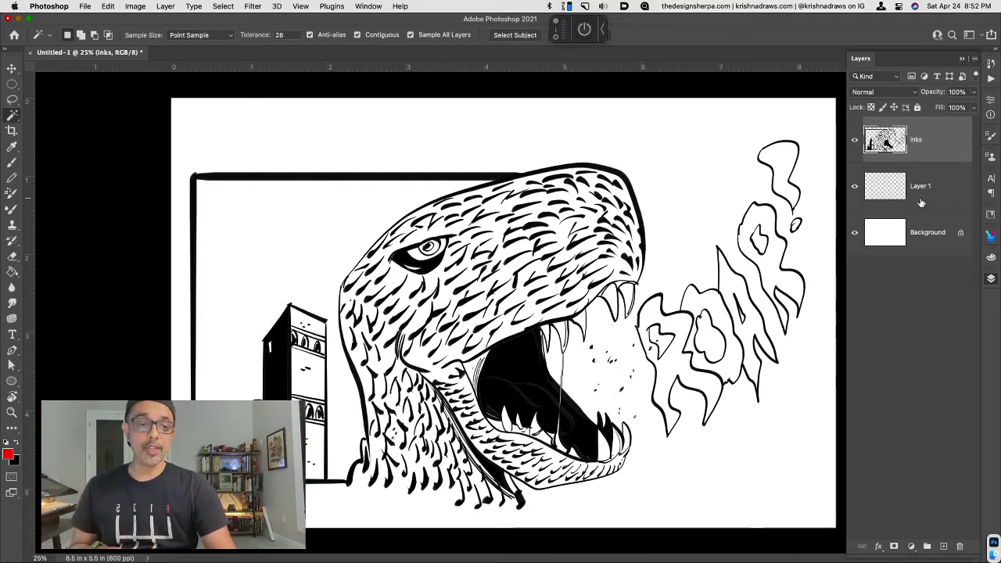
Step: Rename the empty Layer 1 below the inks layer as gapfiller
click(923, 193)
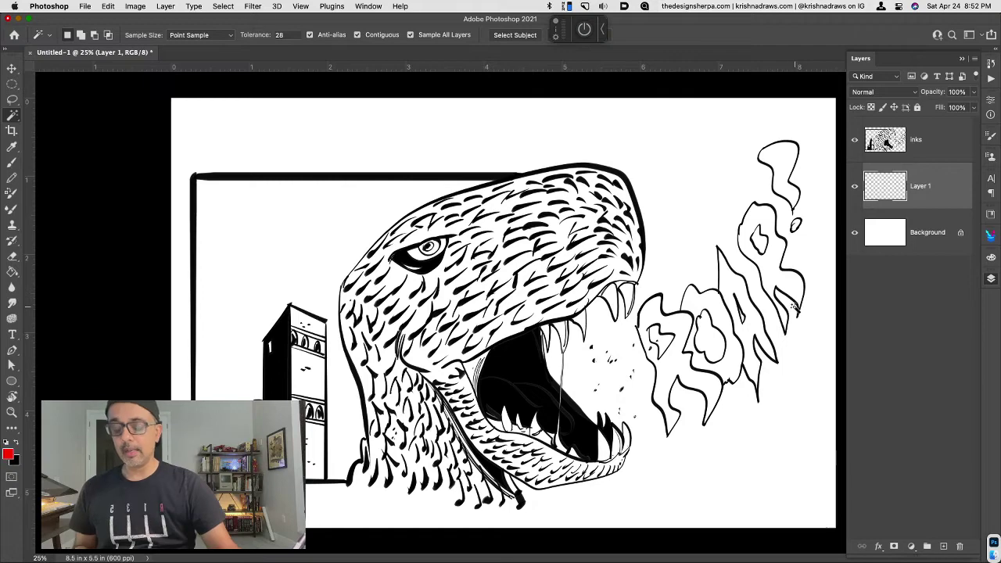
key(super+equal)
drag(589, 345, 587, 291)
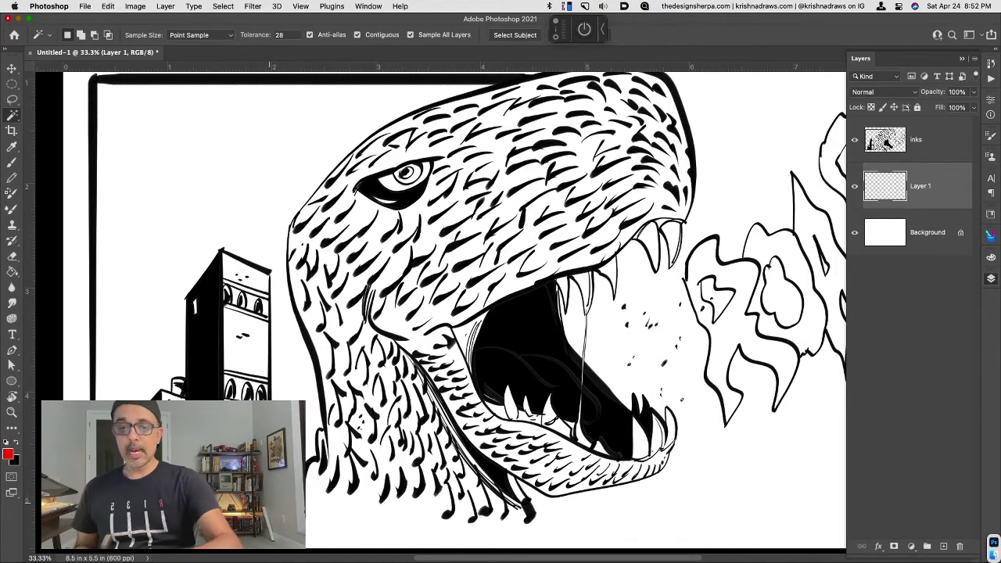
double_click(920, 187)
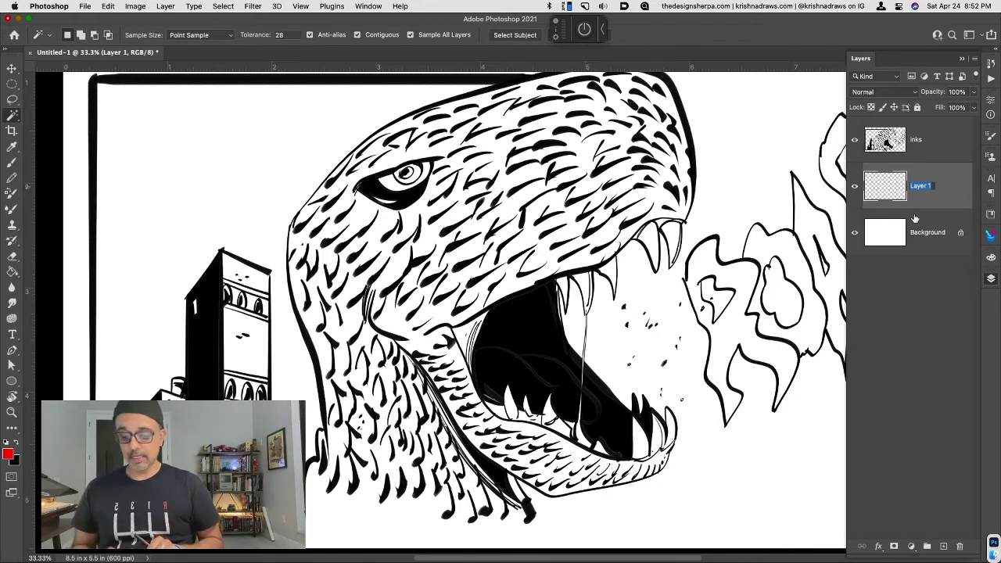
text(gapf)
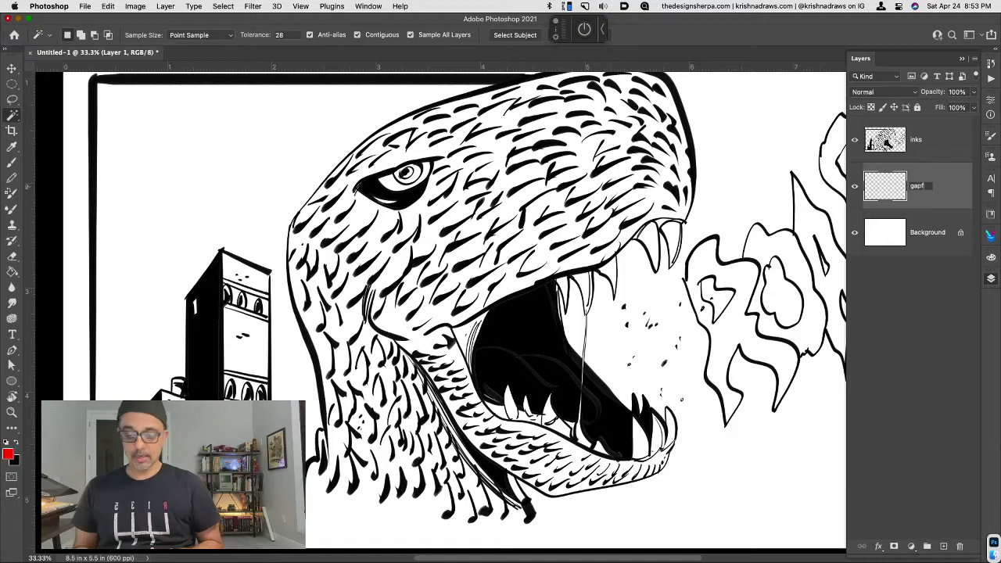
text(iller)
key(Return)
Step: Brush a black line on the gapfiller layer across the open base of the creature's neck to close the shape
key(super+minus)
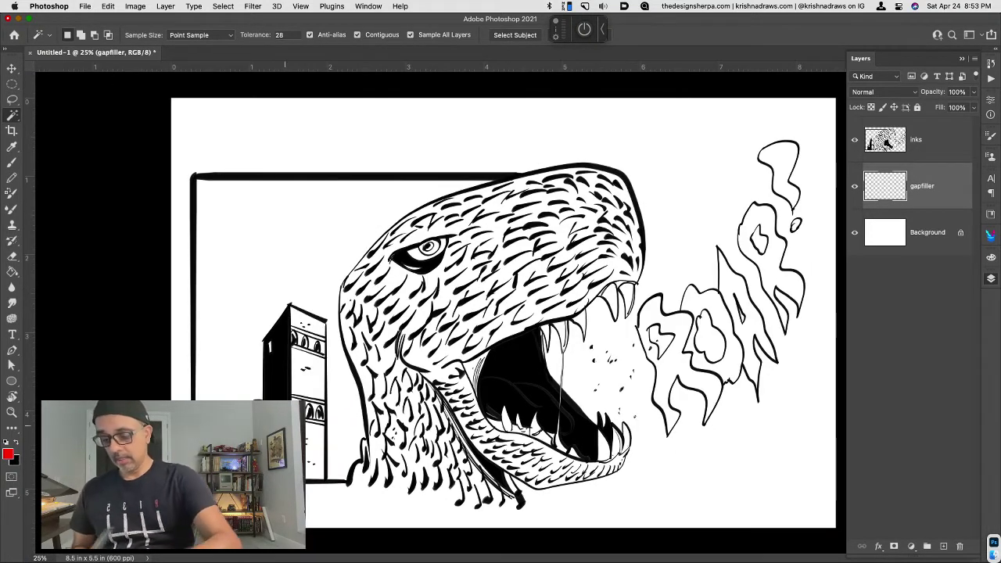
key(x)
key(b)
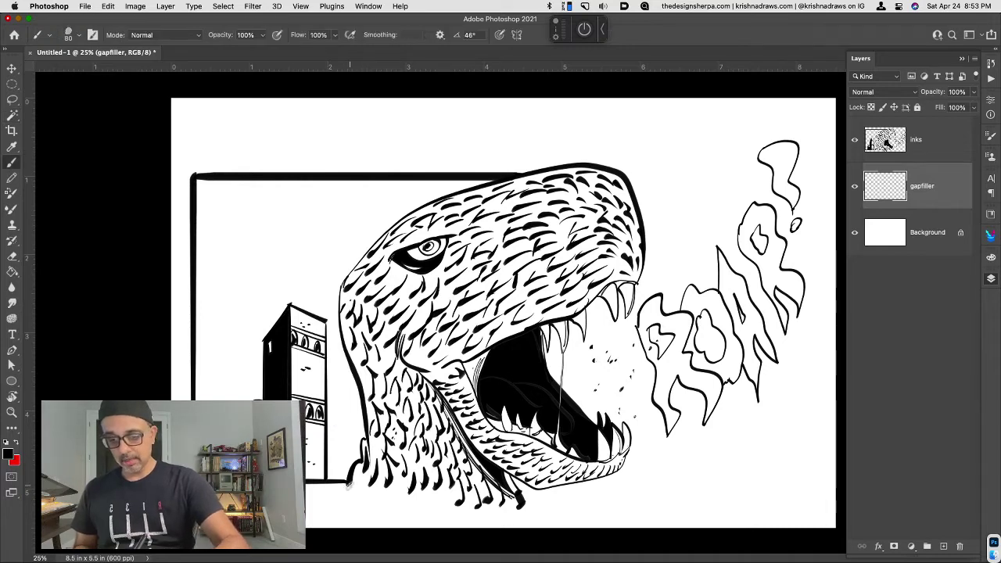
mouse_move(348, 483)
mouse_down()
mouse_move(346, 502)
mouse_move(519, 508)
mouse_up()
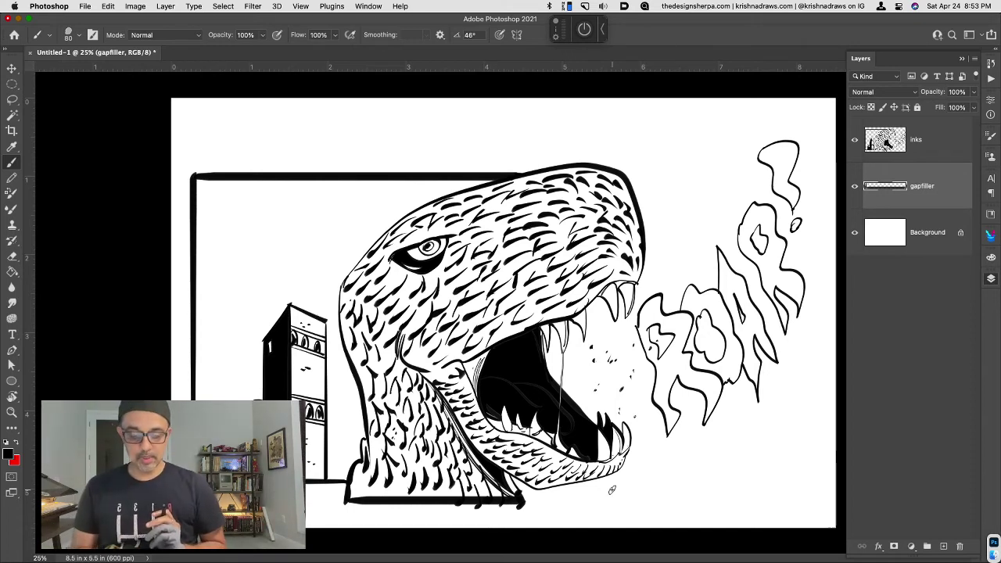
Step: Examine the inked outlines of the head, neck, buildings, jaw and ROAR lettering up close for open gaps
key(super+equal)
scroll(612, 491, up, 5)
scroll(611, 491, right, 3)
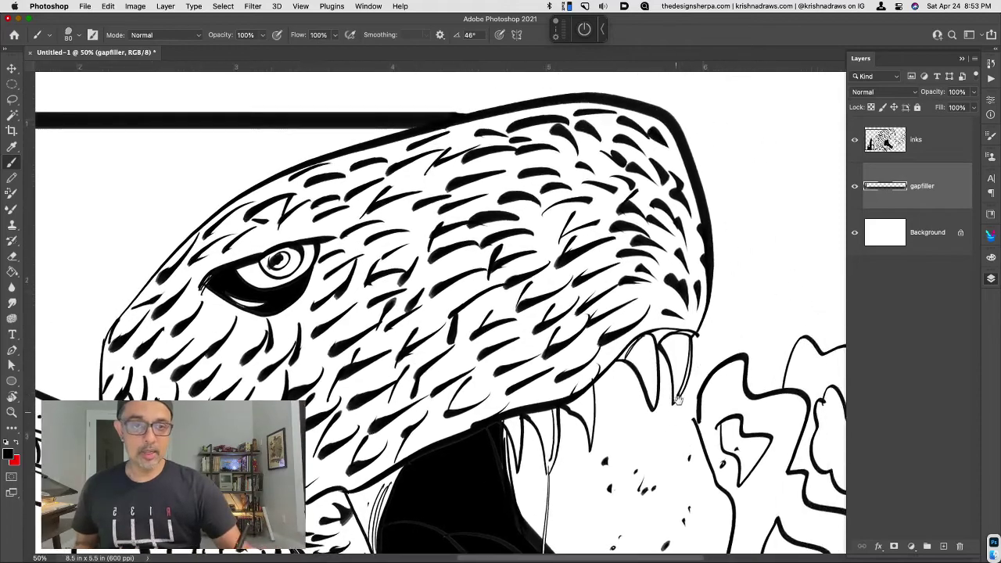
scroll(649, 337, up, 2)
scroll(592, 293, left, 3)
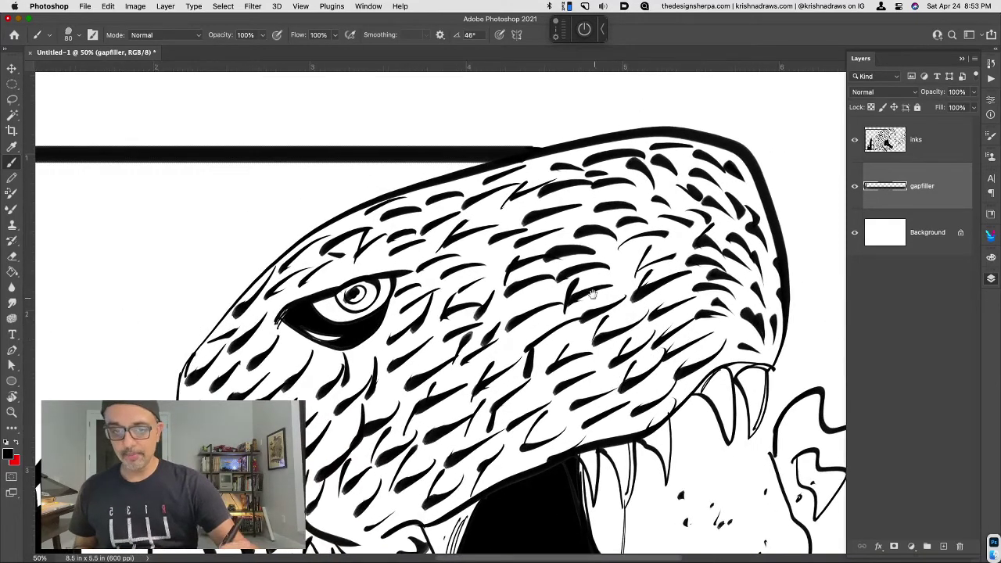
scroll(535, 269, left, 6)
scroll(594, 270, down, 6)
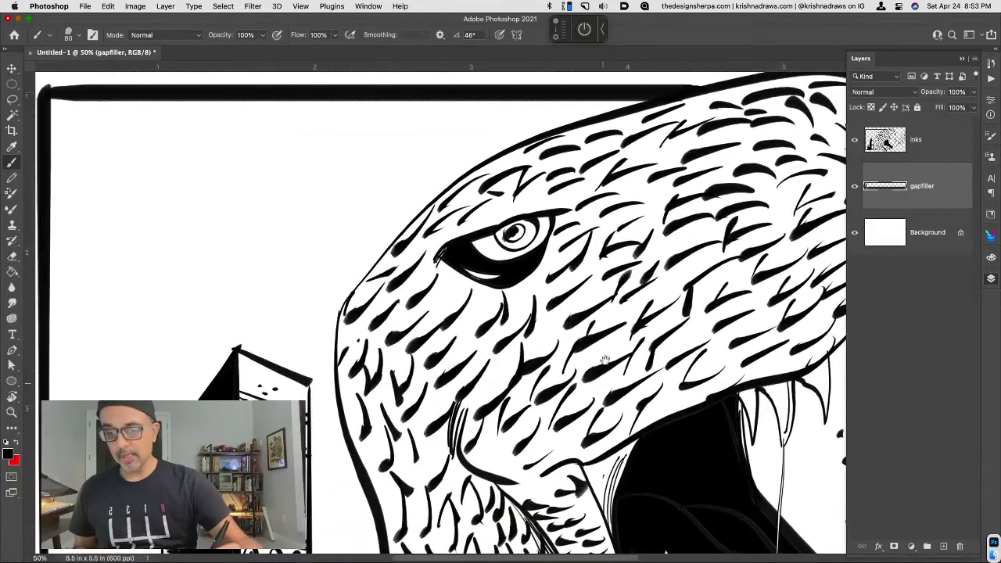
scroll(643, 269, down, 6)
scroll(643, 269, left, 2)
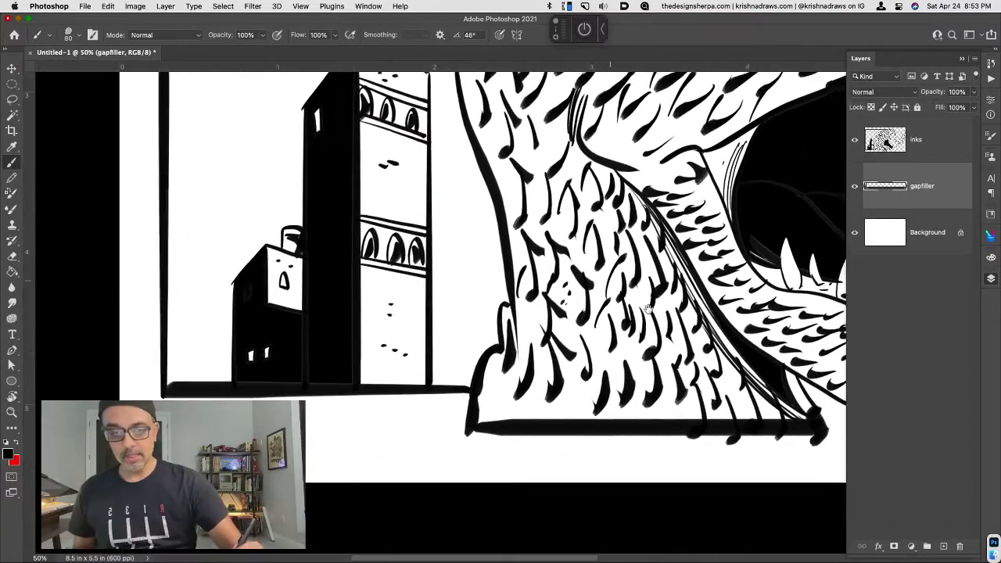
scroll(602, 358, right, 11)
scroll(602, 358, up, 3)
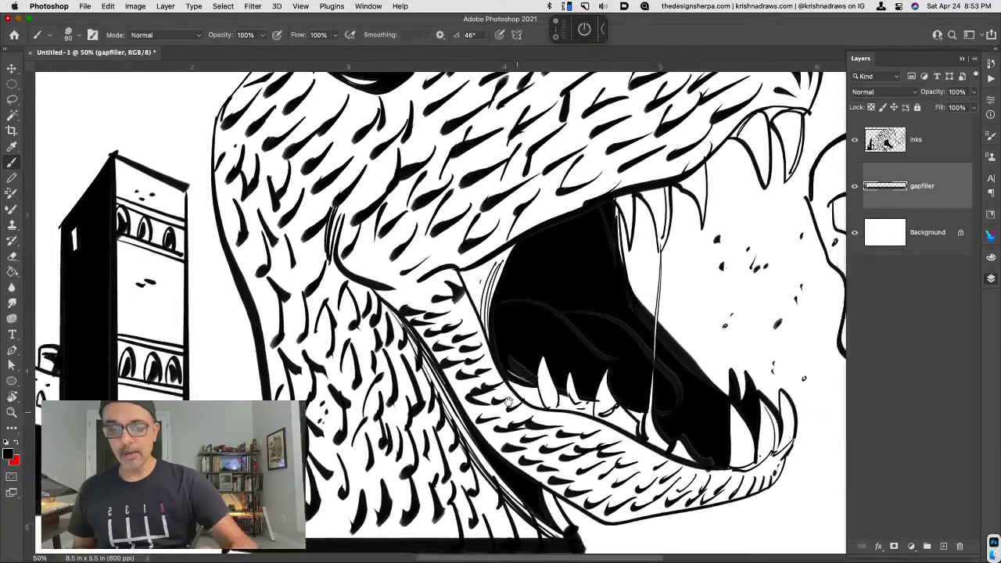
scroll(639, 372, right, 2)
scroll(649, 403, right, 1)
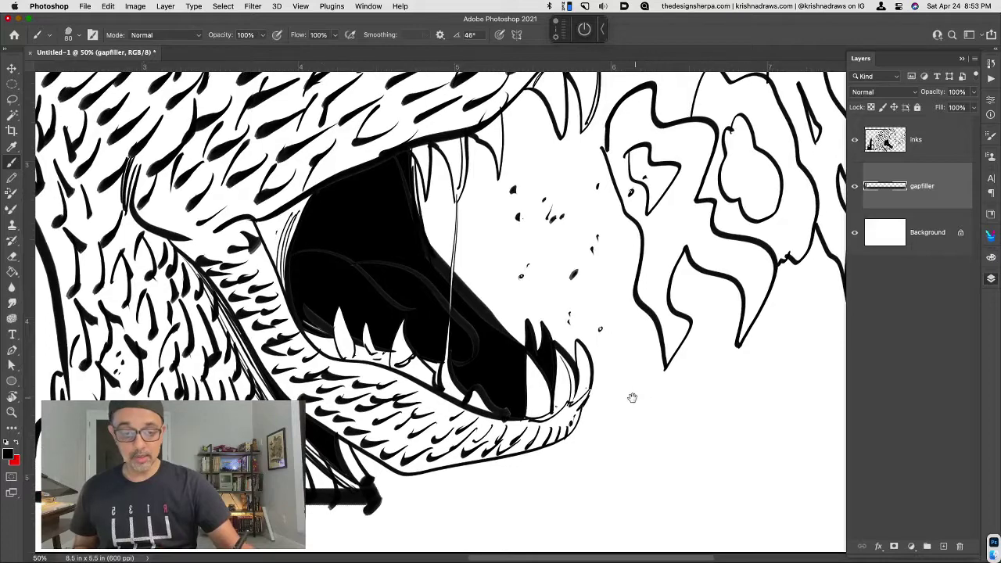
key(super+equal)
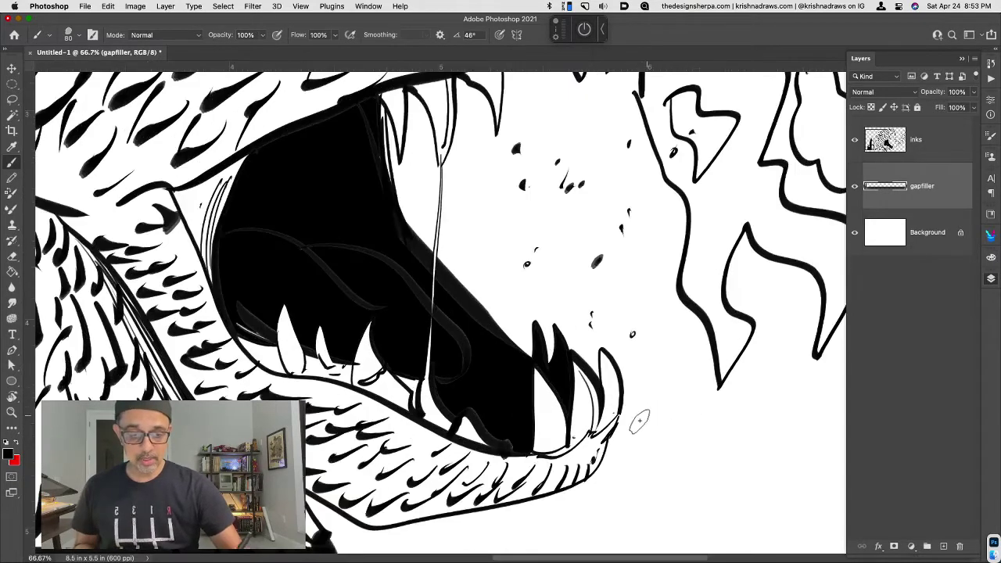
click(921, 155)
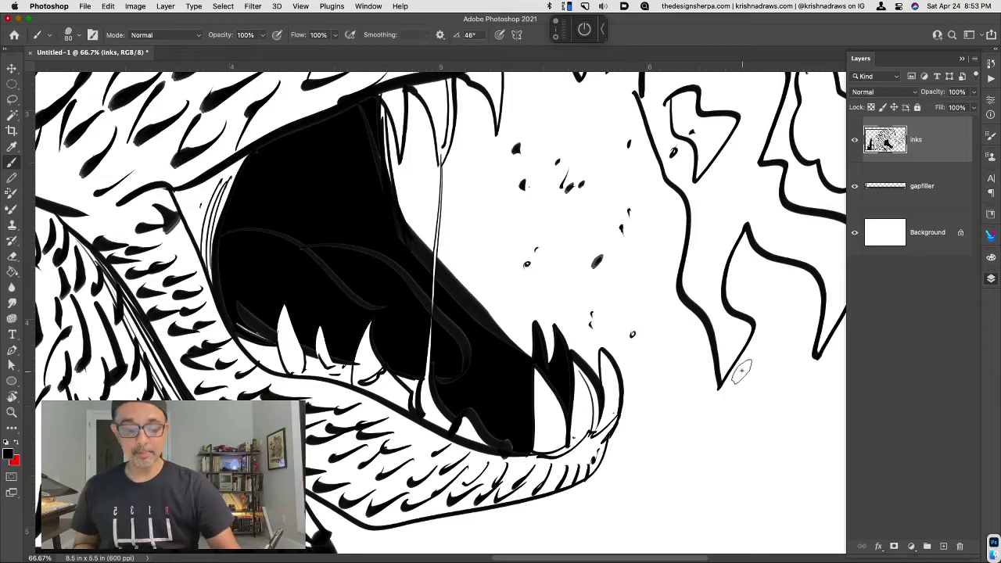
key(super+minus)
key(super+minus)
drag(730, 268, 695, 354)
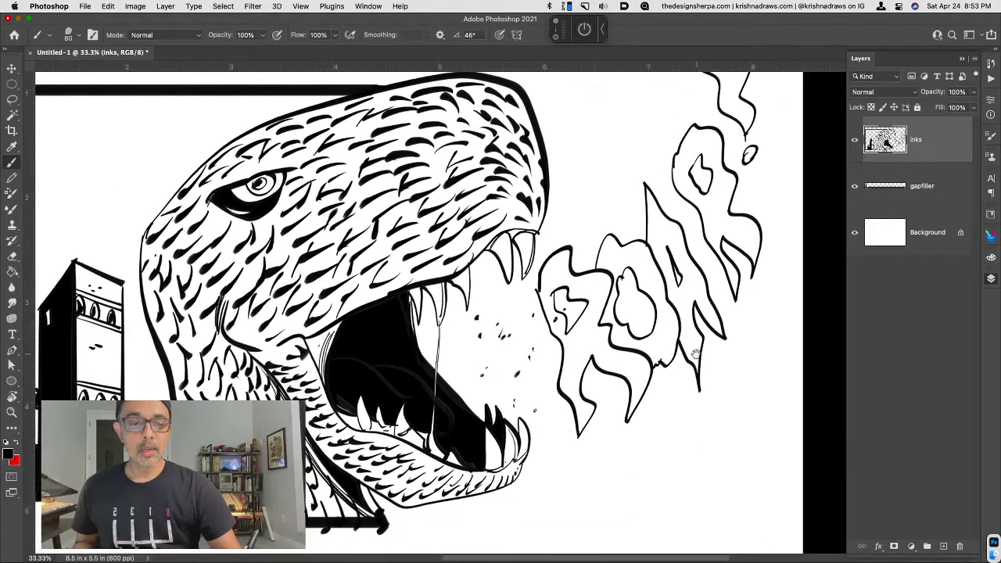
Step: Add a new empty layer directly above the Background layer
click(912, 230)
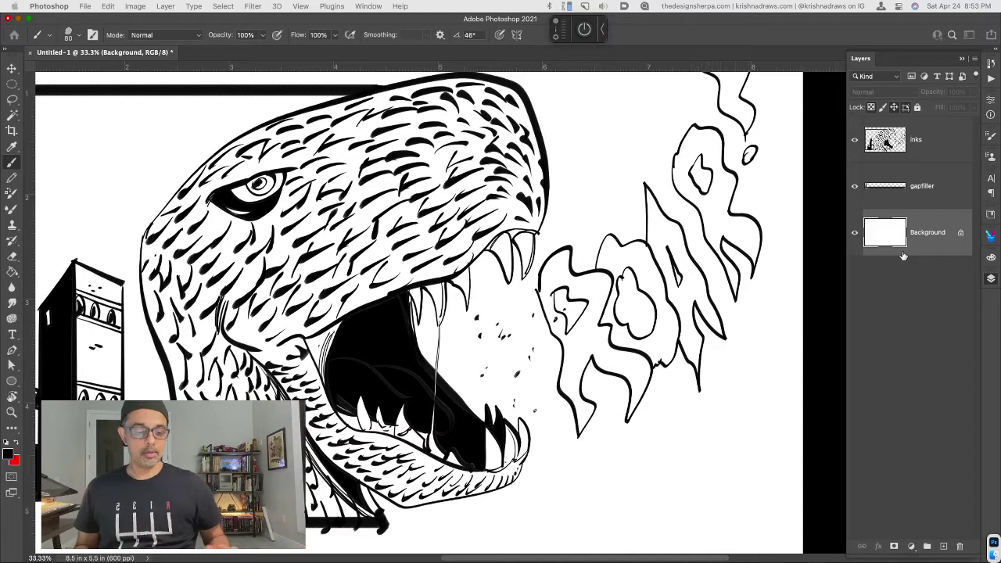
key(super+shift+alt+n)
key(super+minus)
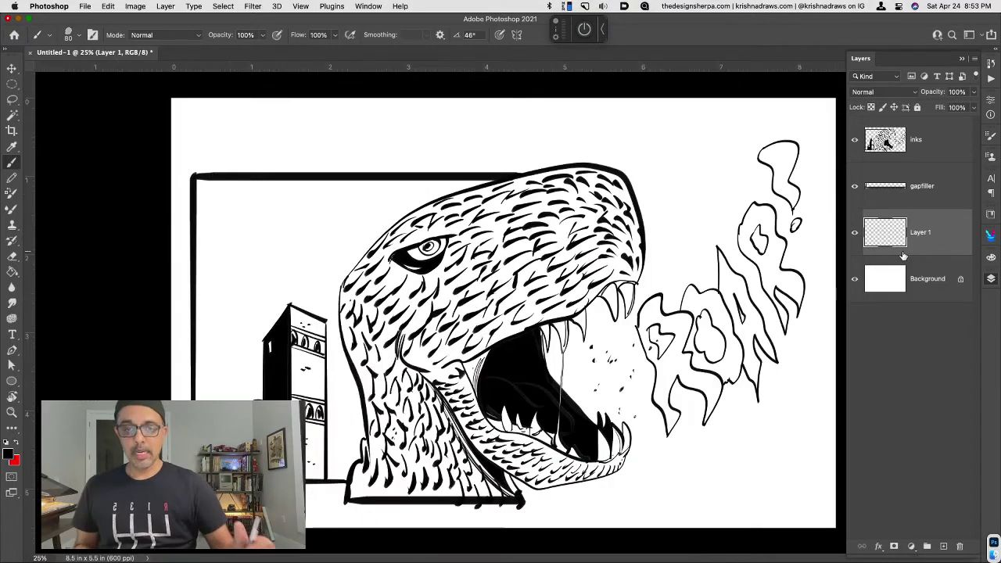
Step: Activate the Magic Wand tool
key(w)
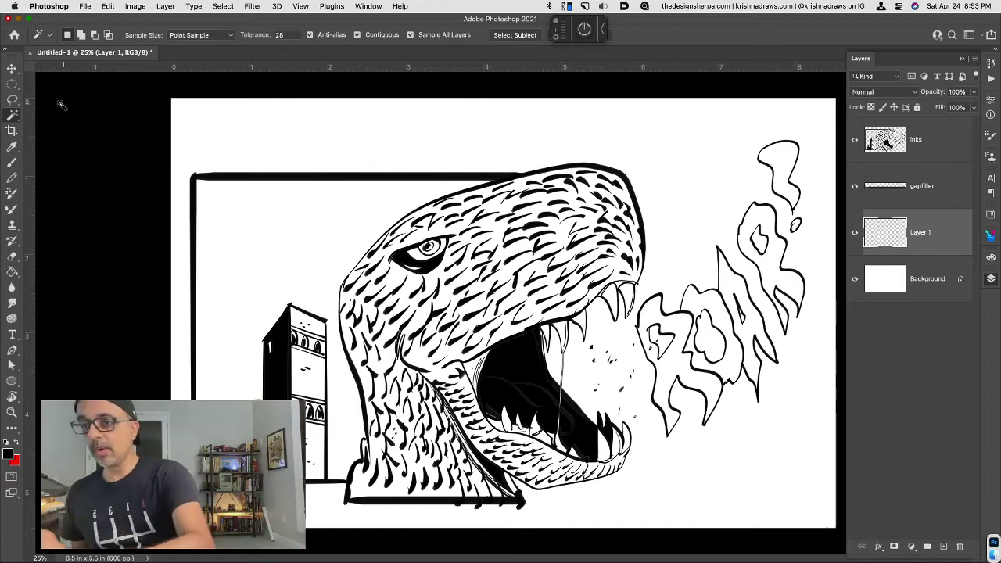
right_click(12, 115)
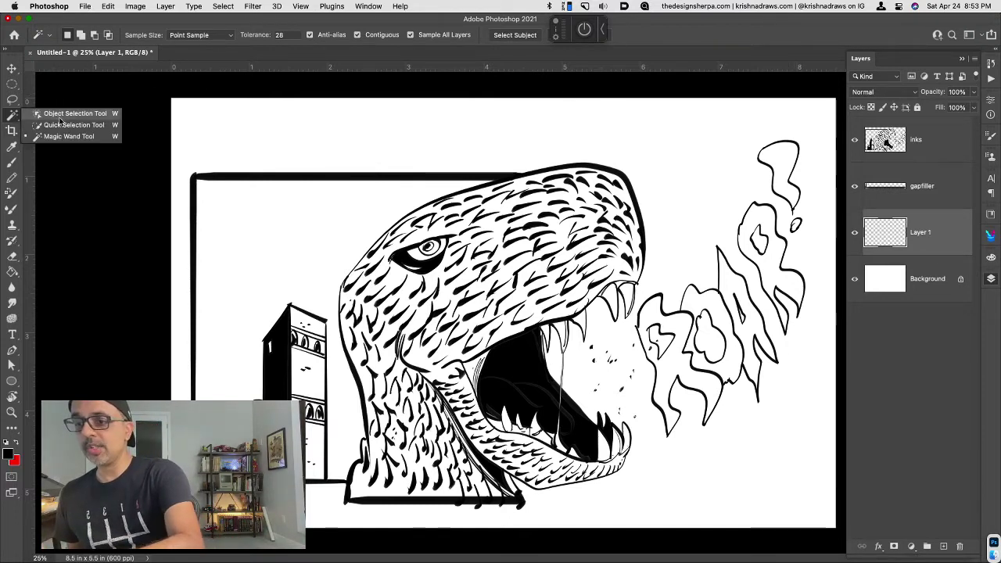
click(114, 136)
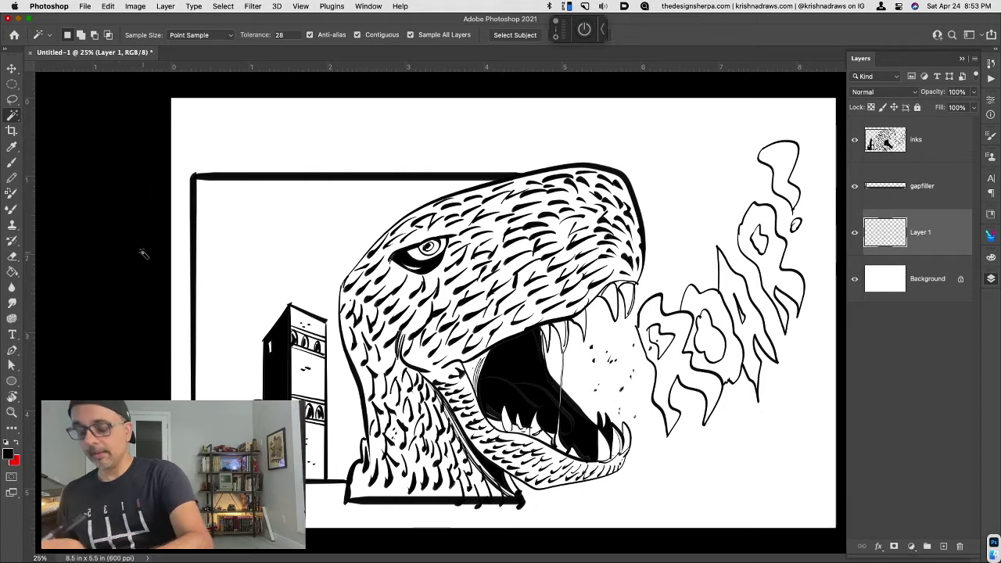
Step: Cycle through the Object Selection and Quick Selection tools and return to the Magic Wand
key(shift+w)
key(shift+w)
key(shift+w)
key(shift+w)
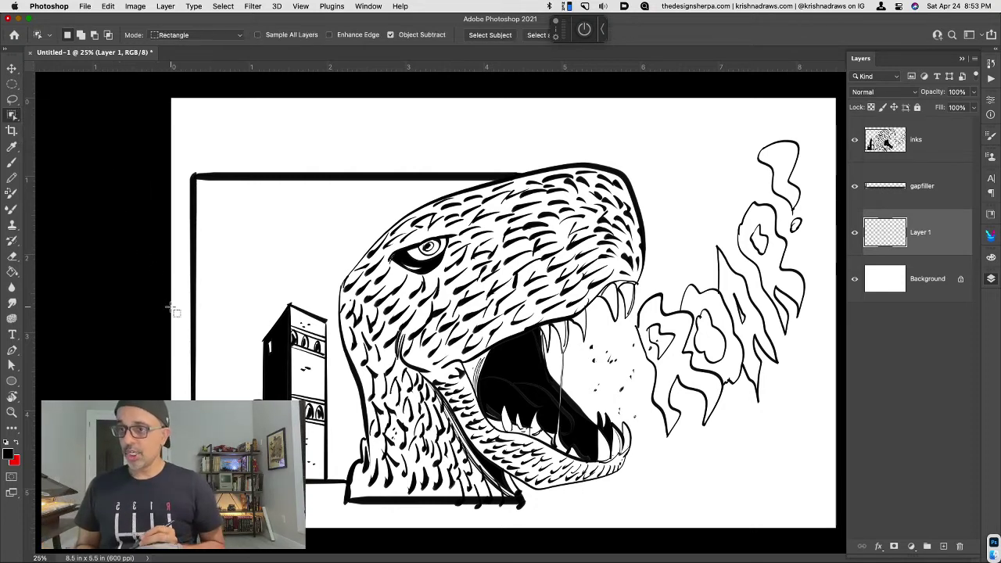
key(shift+w)
key(shift+w)
key(shift+w)
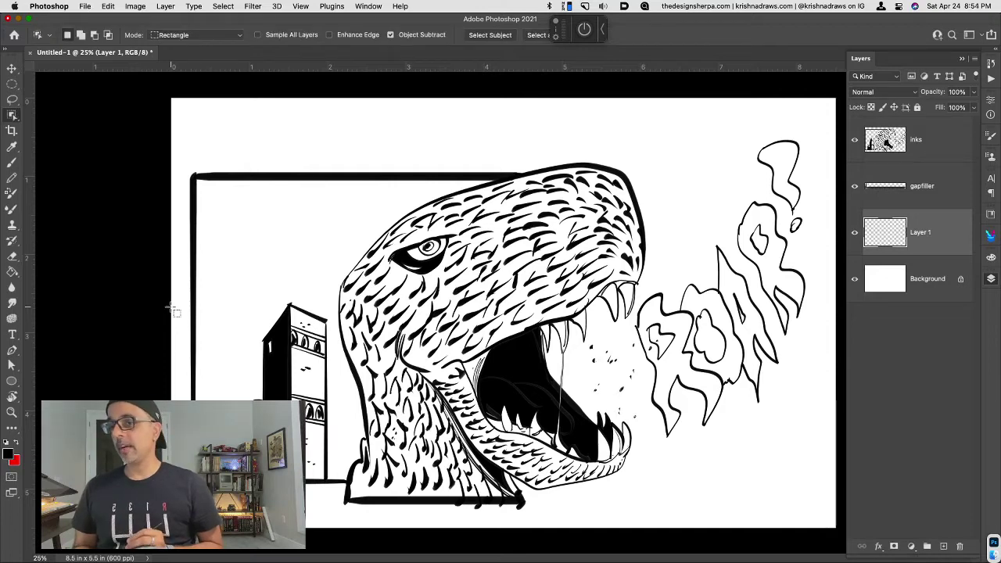
key(shift+w)
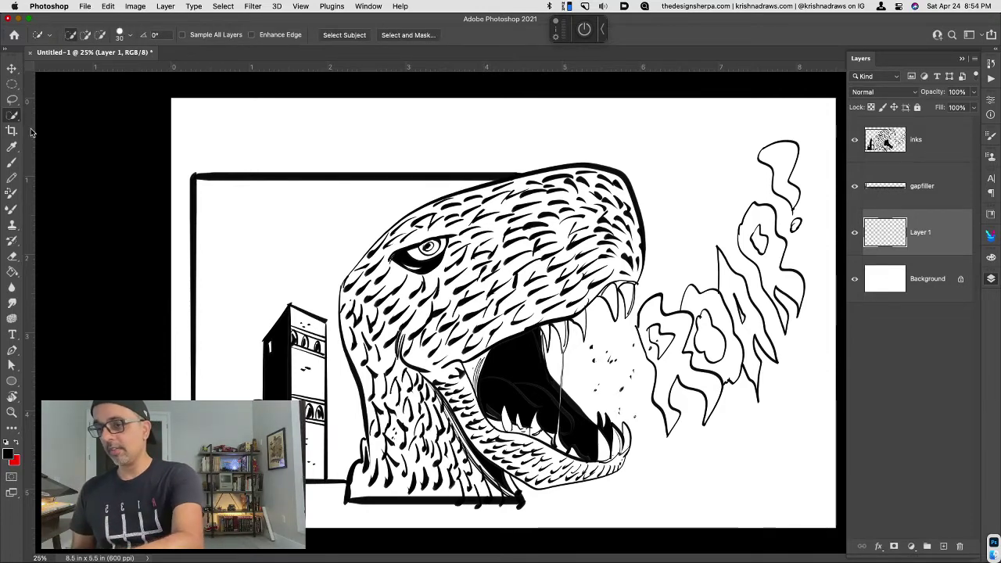
key(shift+w)
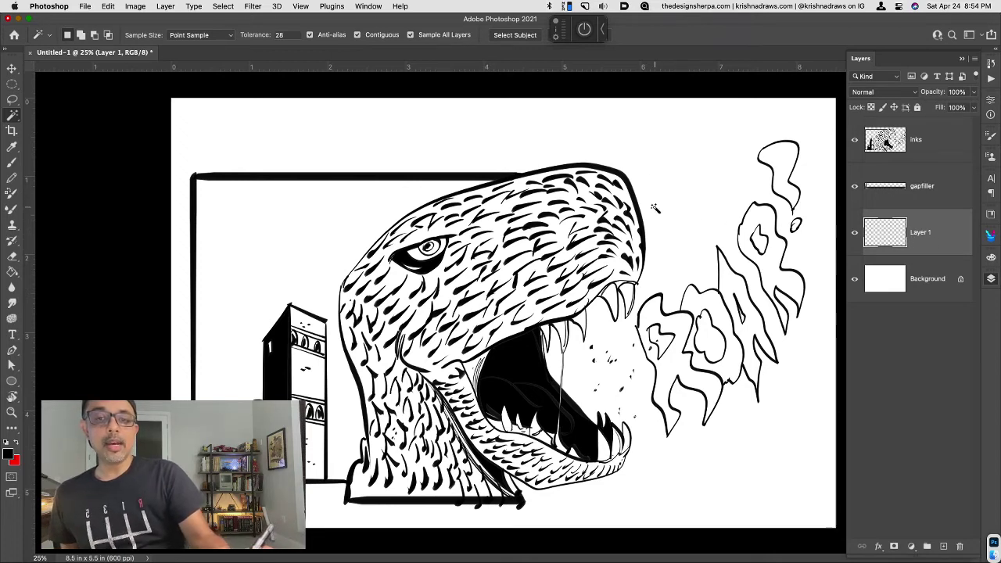
Step: Try a Magic Wand selection beside the neck with Sample All Layers off, restore that option and deselect
click(411, 36)
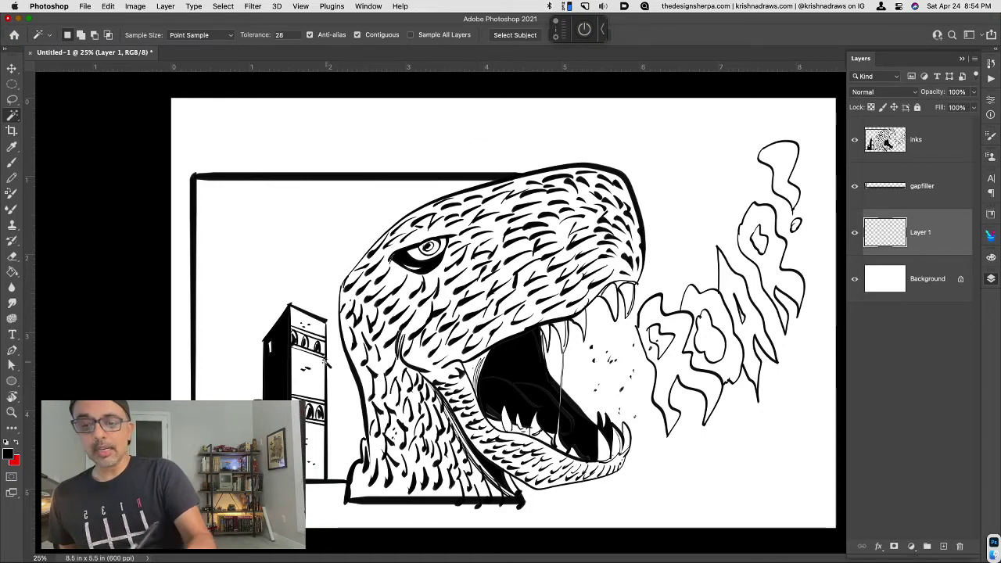
click(347, 429)
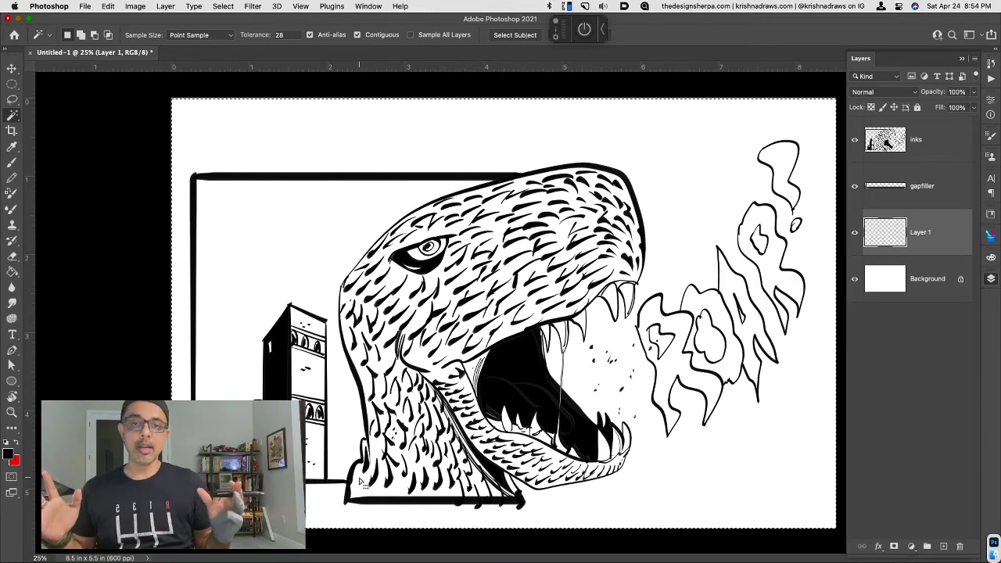
click(411, 35)
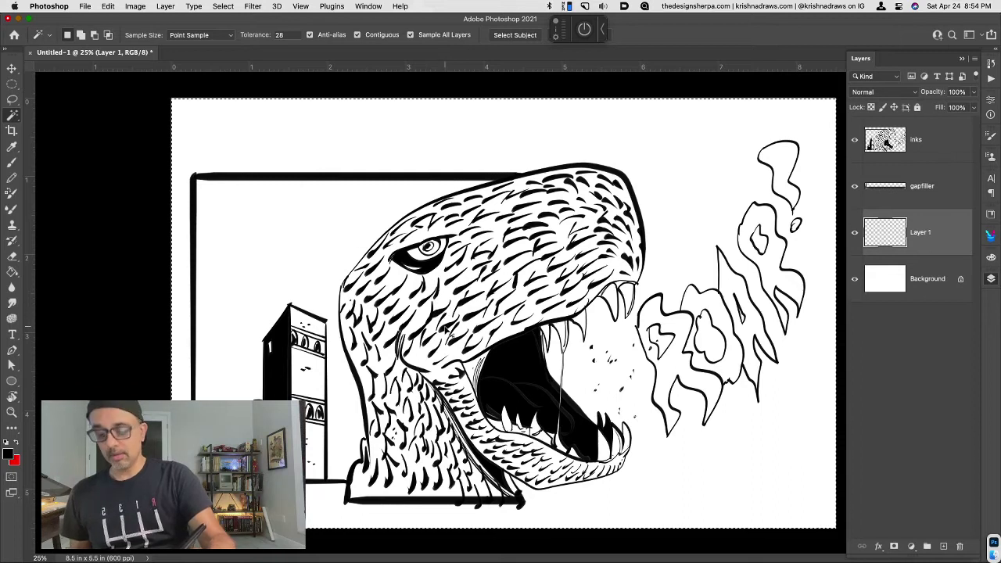
key(super+d)
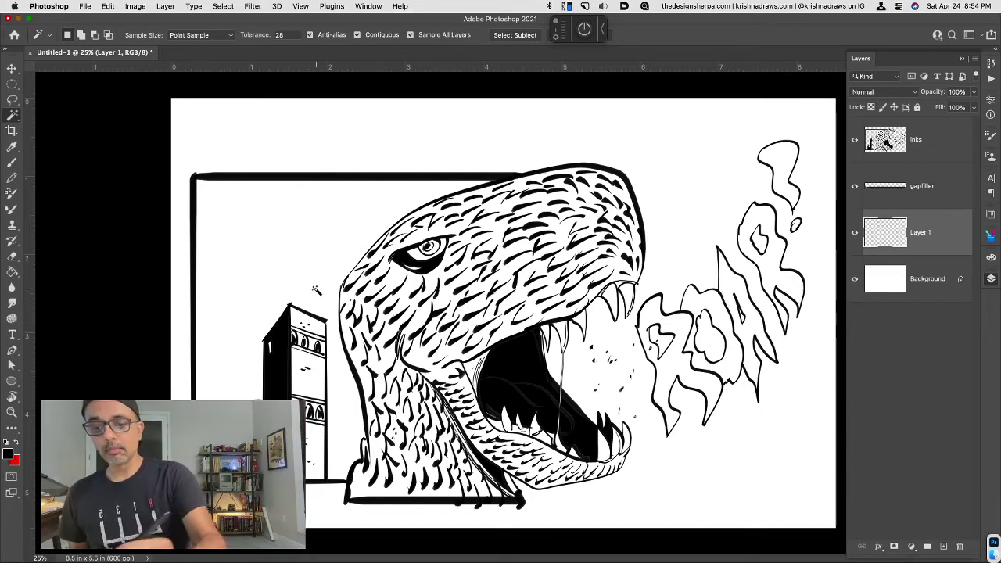
Step: Set the Magic Wand tolerance to 1
click(317, 339)
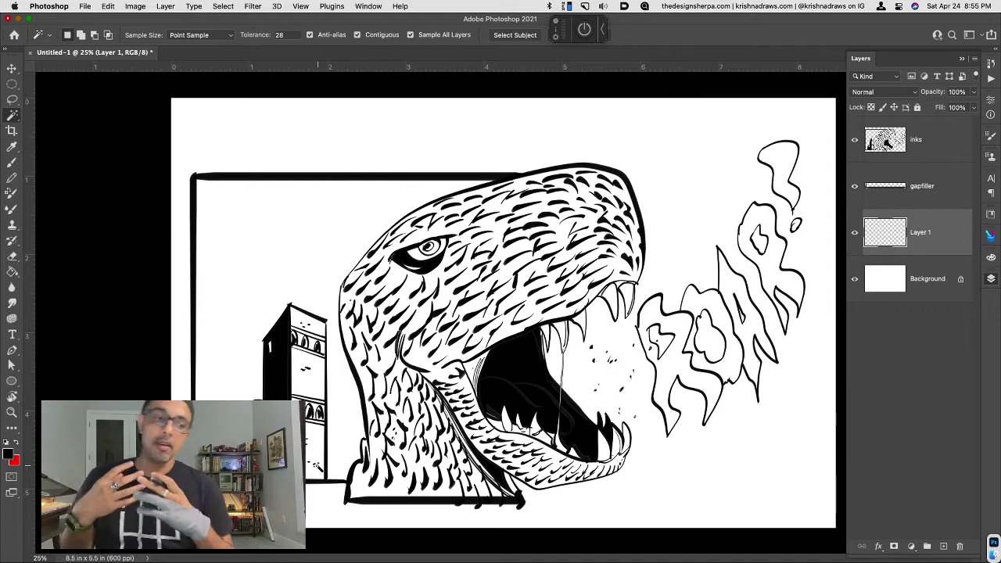
click(280, 35)
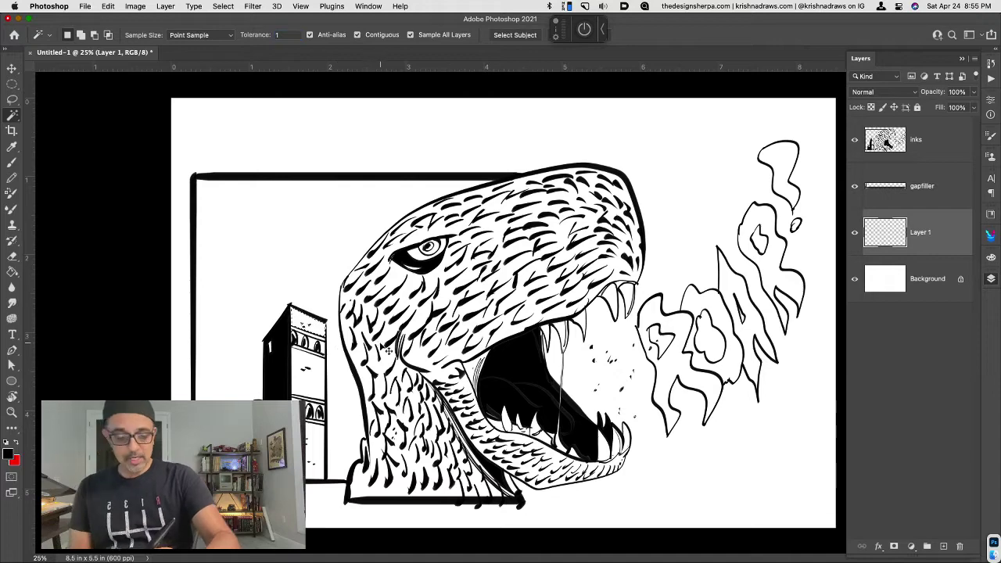
Step: Select the blank top panel of the tall building with the Magic Wand, fill it with red on Layer 1 and deselect
key(super+plus)
key(super+plus)
key(super+plus)
drag(495, 278, 761, 272)
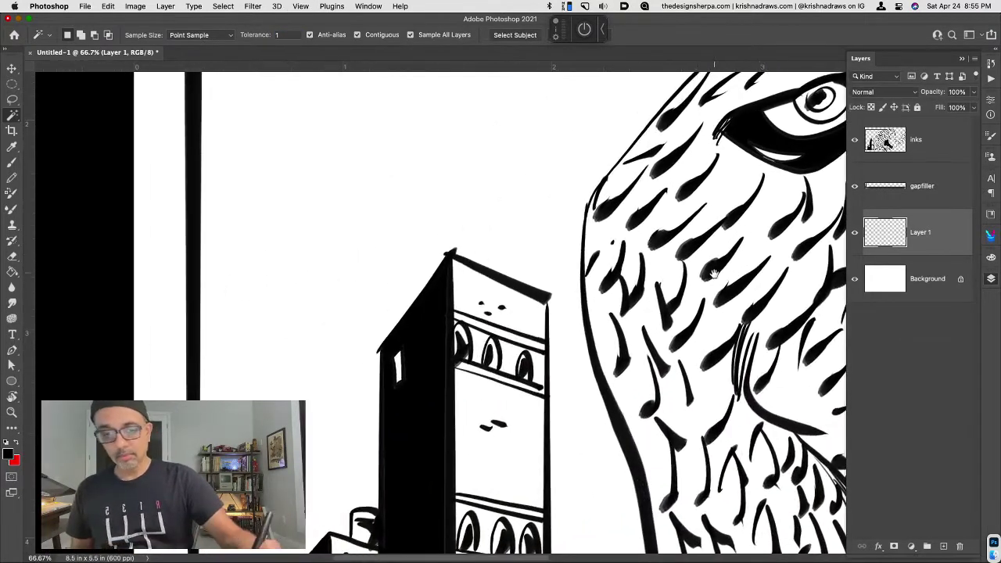
drag(501, 312, 703, 301)
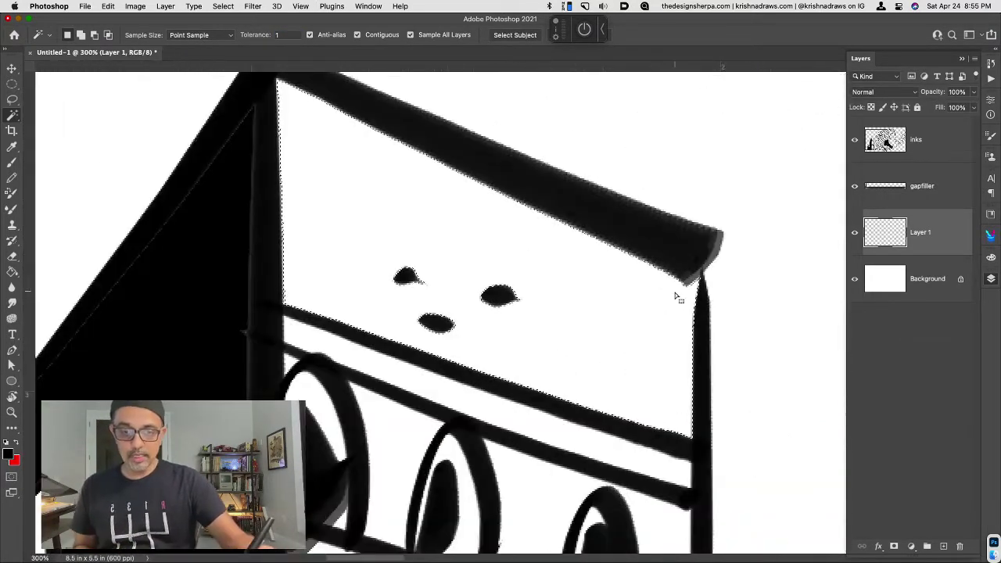
key(super+plus)
key(super+plus)
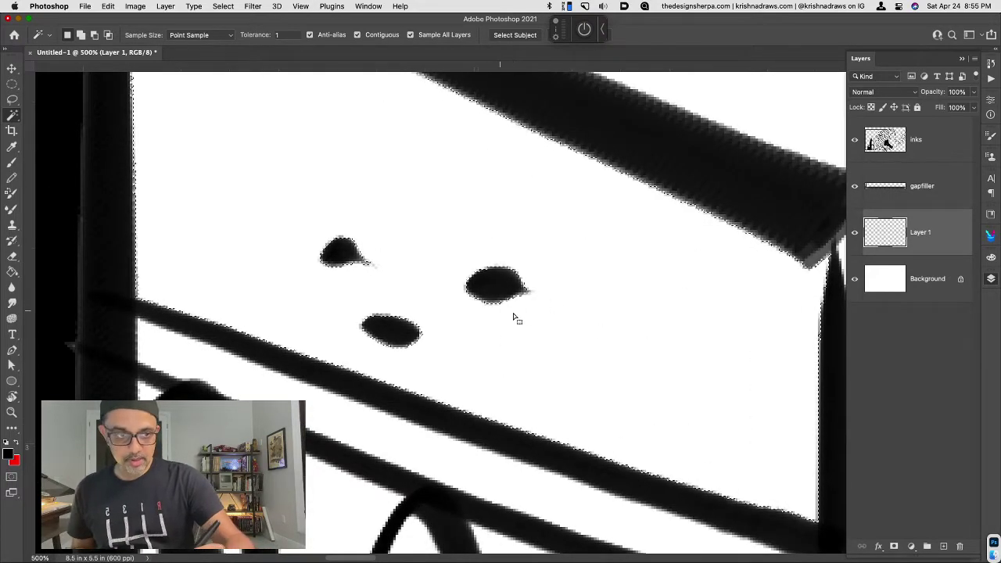
key(x)
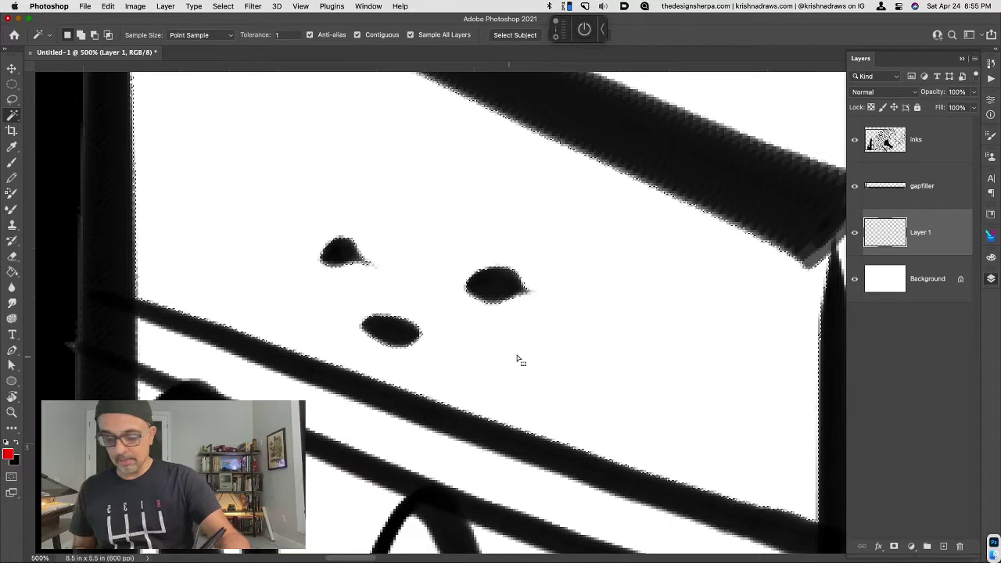
key(alt+BackSpace)
key(ctrl+d)
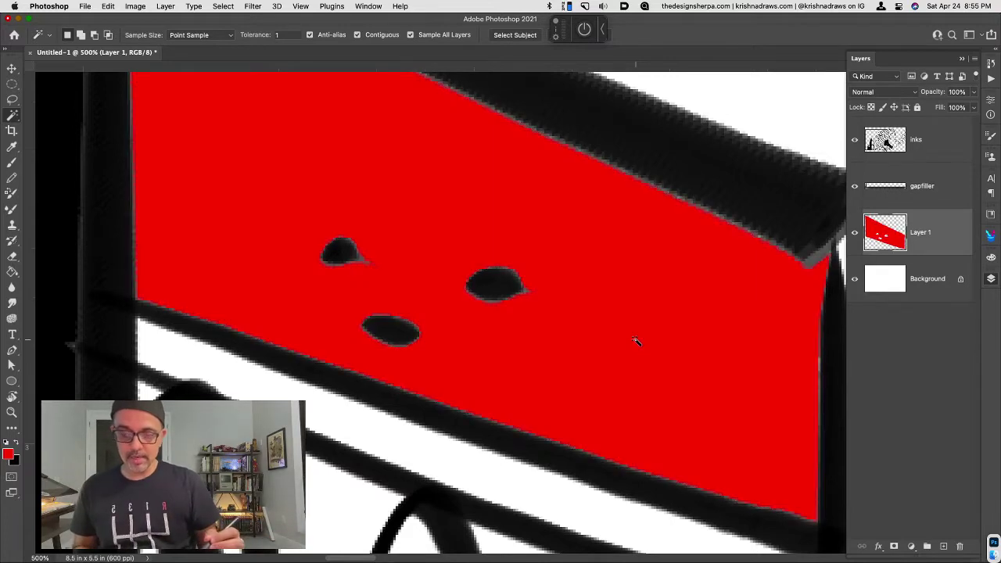
Step: Examine the pixels where the red fill meets the building's black roof line, up to 1600% magnification
key(ctrl+minus)
key(ctrl+minus)
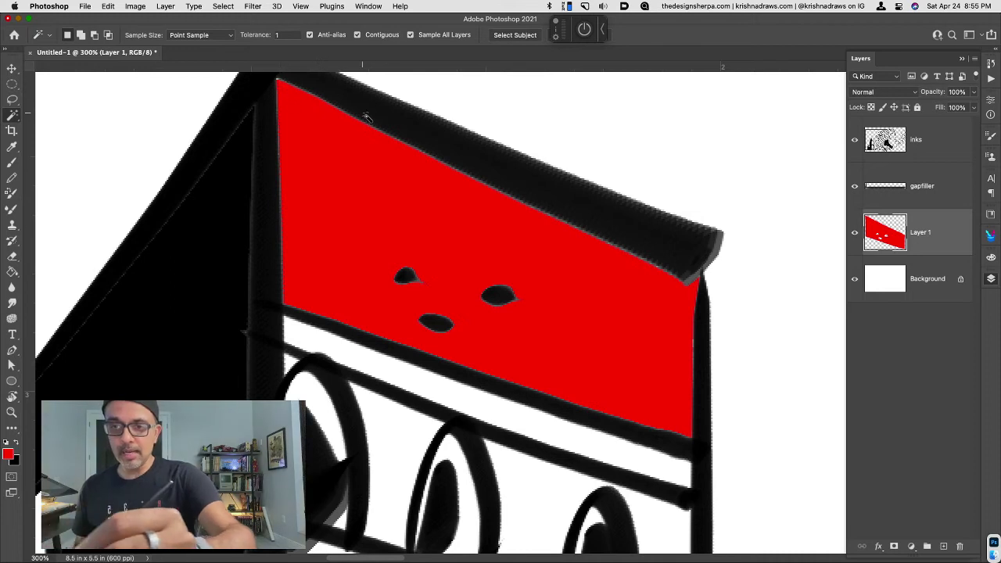
key(ctrl+plus)
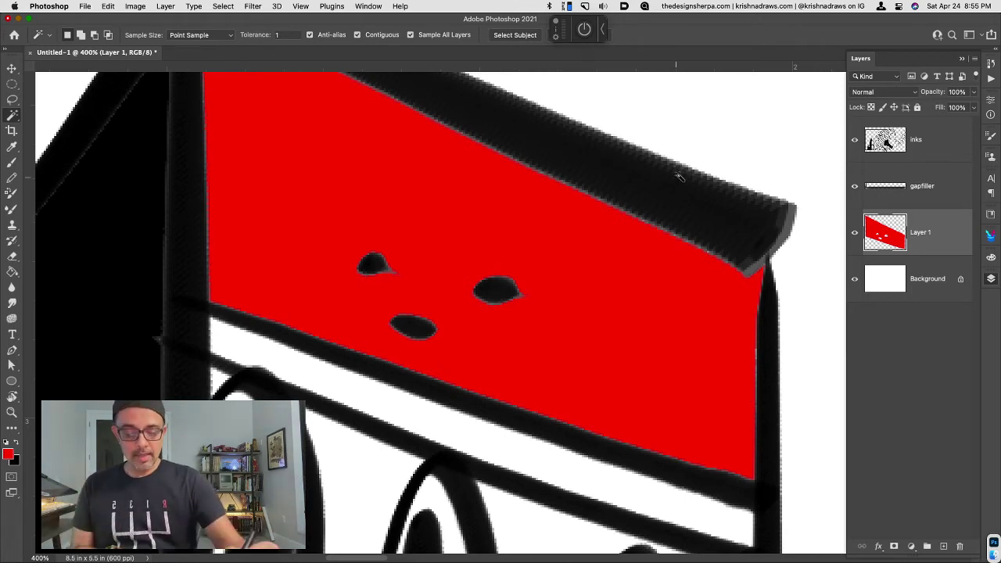
key(super+equal)
scroll(666, 286, up, 3)
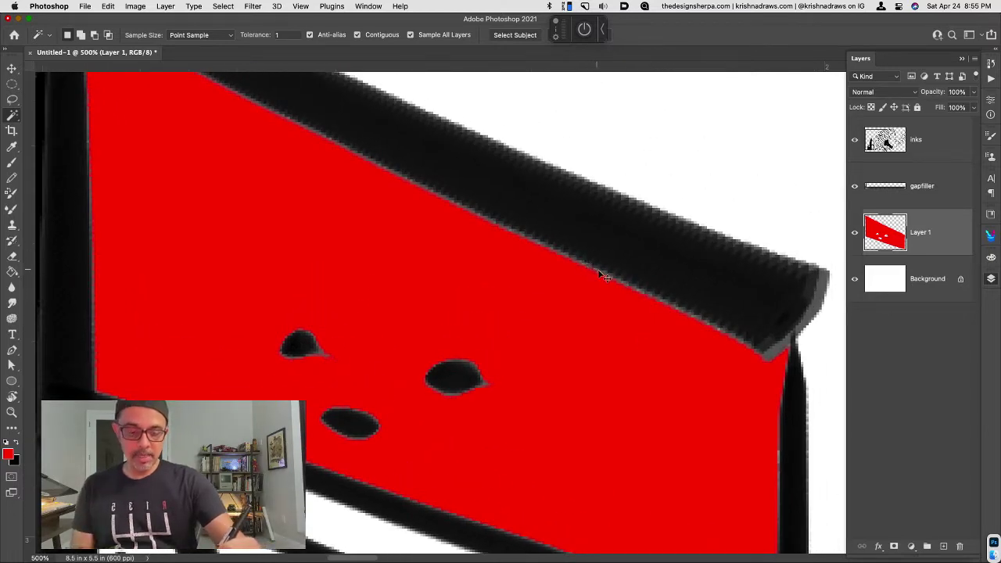
key(super+equal)
key(super+equal)
key(super+equal)
key(super+equal)
key(super+equal)
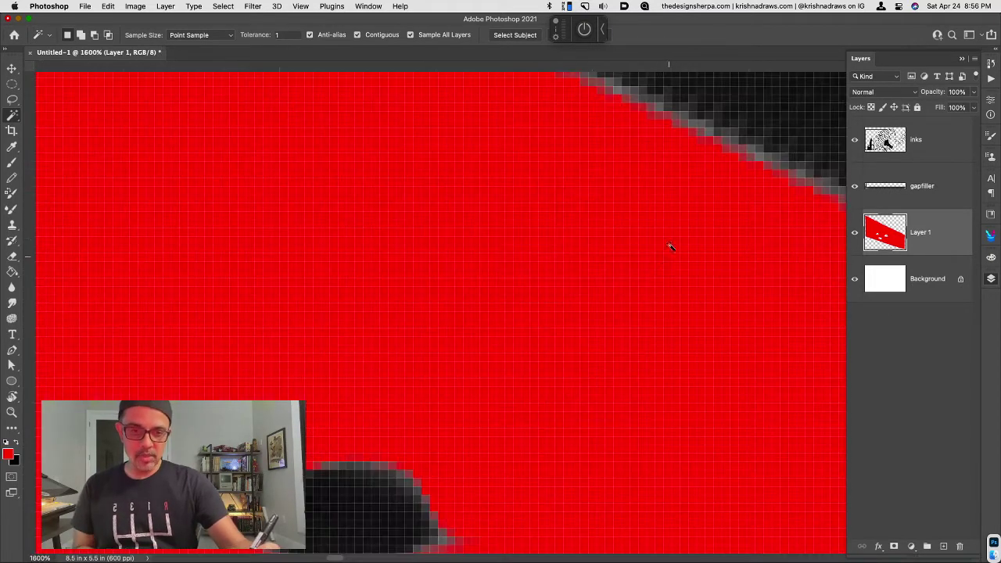
drag(653, 207, 553, 380)
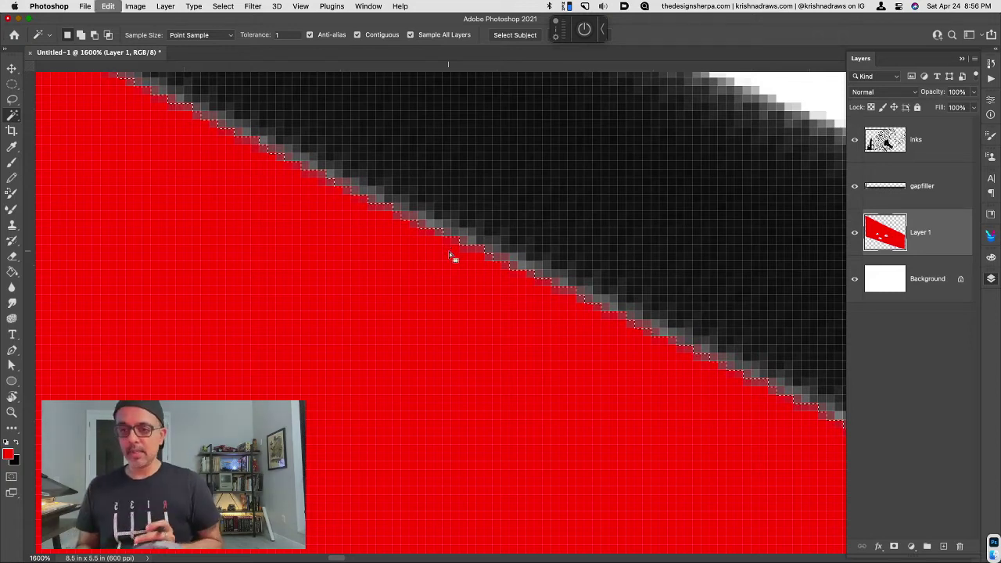
Step: Remove the red fill from the building's top panel
click(450, 253)
key(Delete)
scroll(450, 252, down, 3)
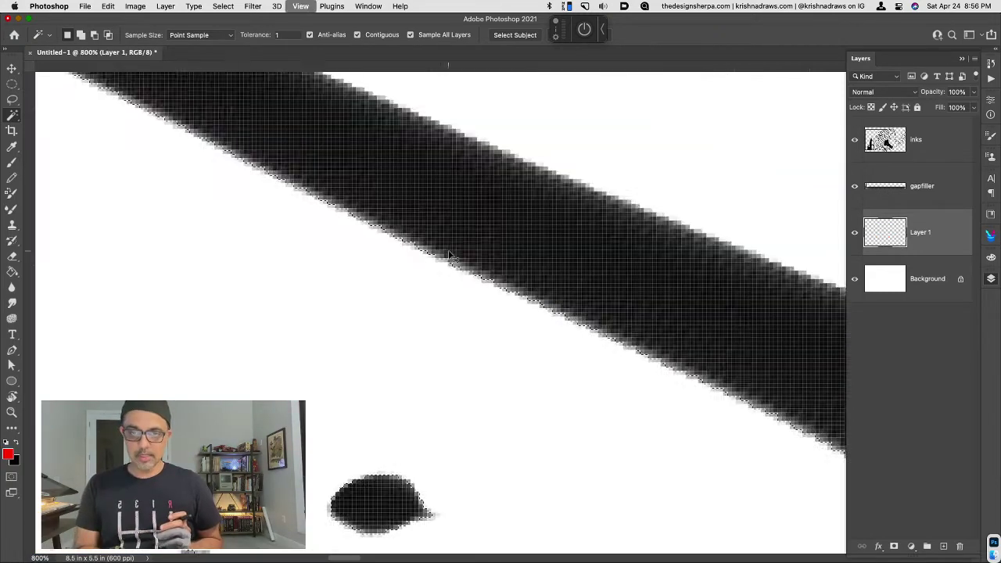
Step: Deselect the panel and set the Magic Wand tolerance to 66
click(285, 35)
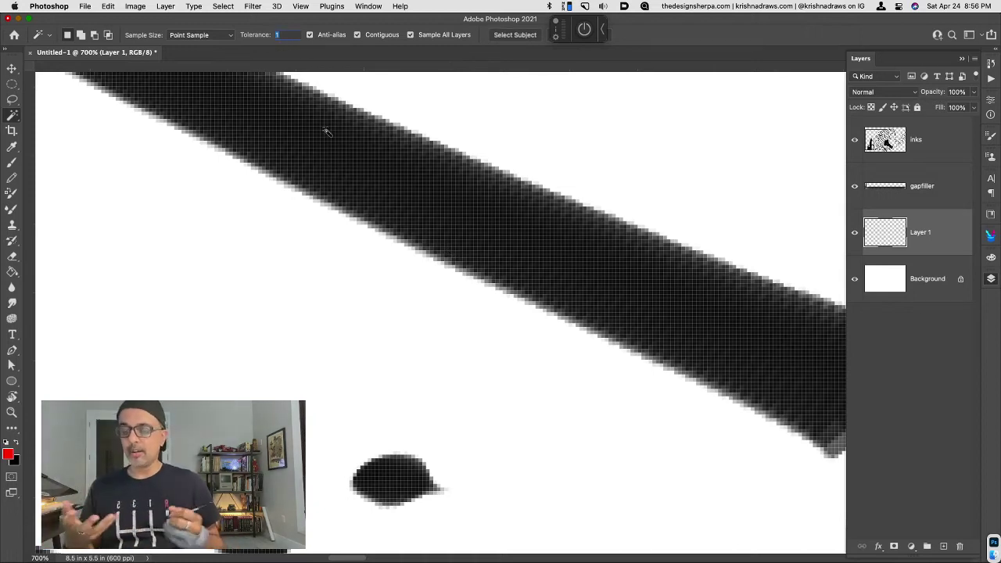
text(66)
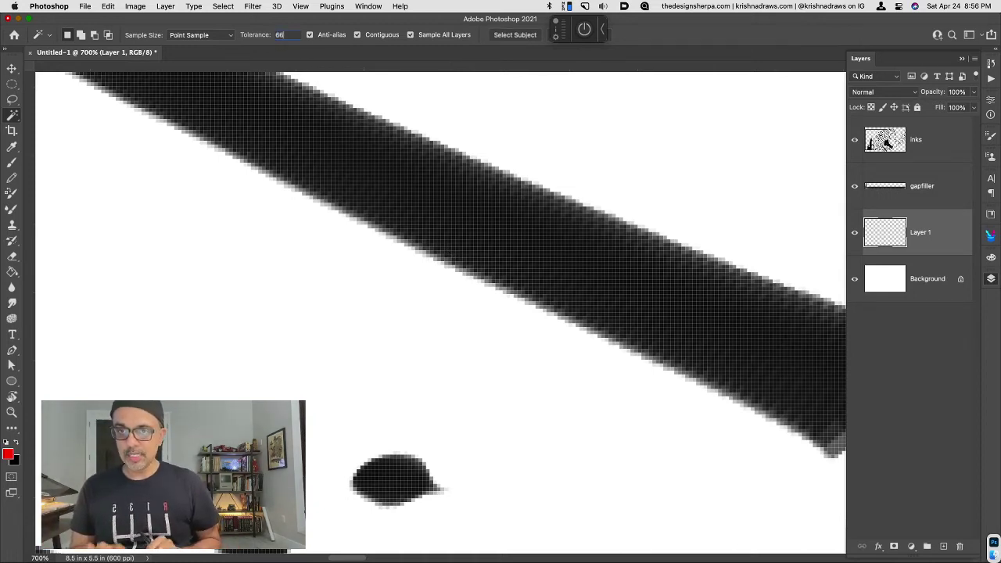
key(Return)
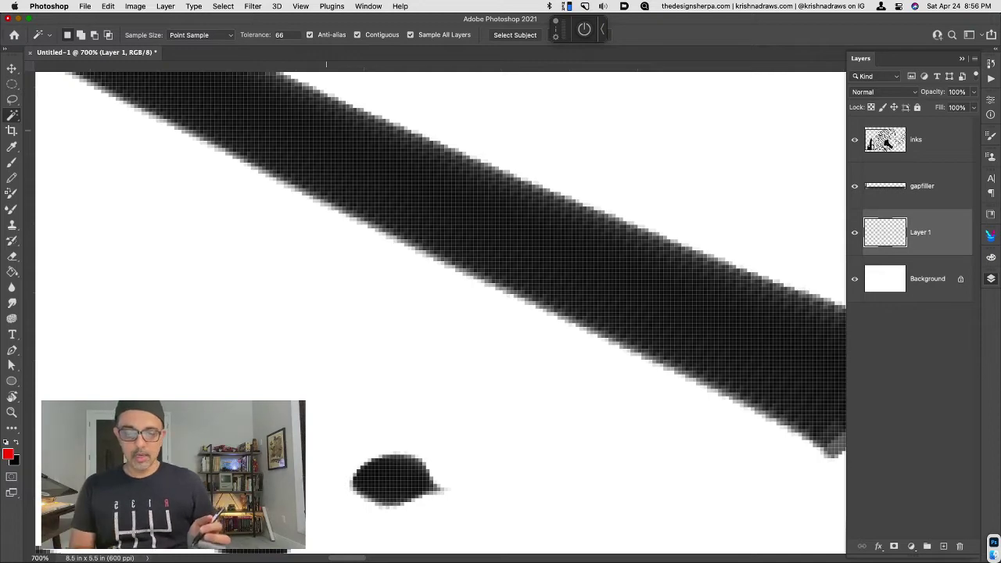
Step: Fill the building's top panel with red from a new Magic Wand selection and inspect the roof-line edge at 1600%
key(ctrl+minus)
click(488, 356)
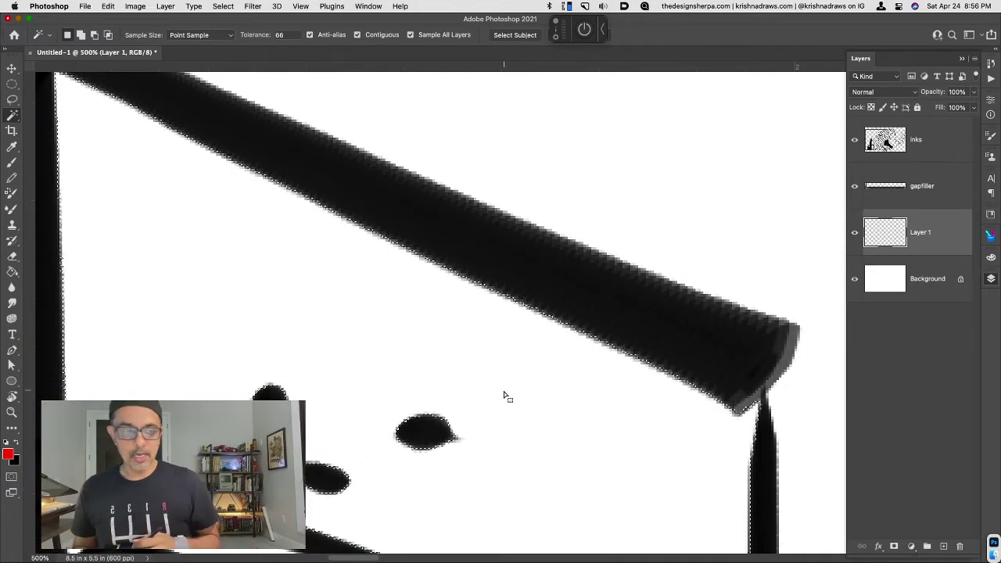
key(alt+BackSpace)
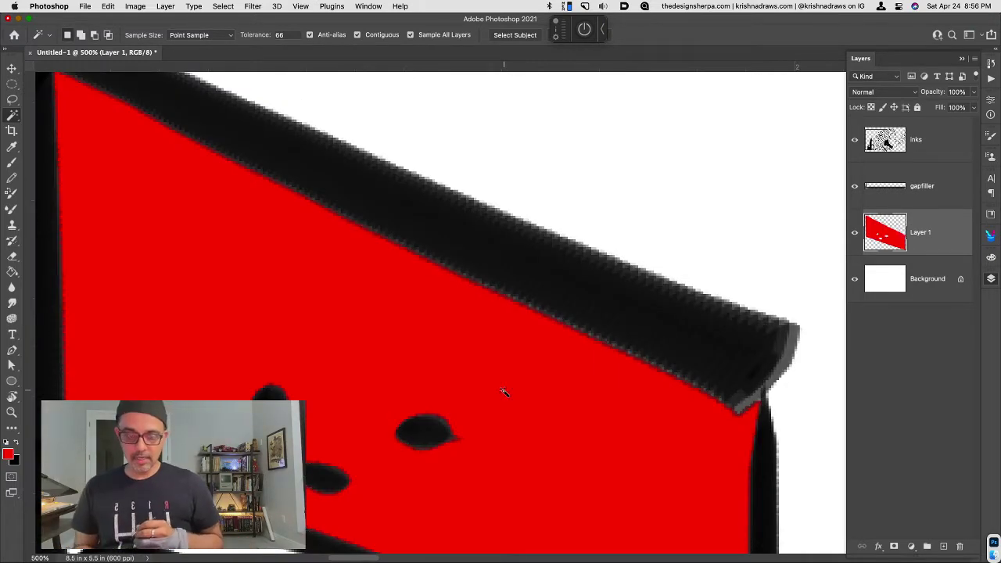
key(ctrl+plus)
key(ctrl+plus)
key(ctrl+plus)
key(ctrl+plus)
key(ctrl+plus)
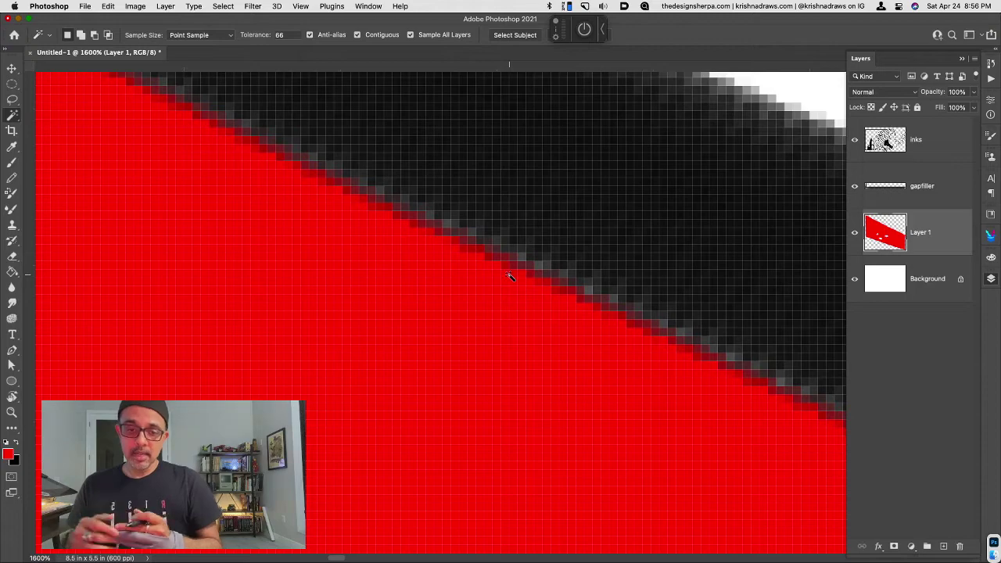
Step: Clear the second red test fill from the building panel
scroll(509, 275, down, 8)
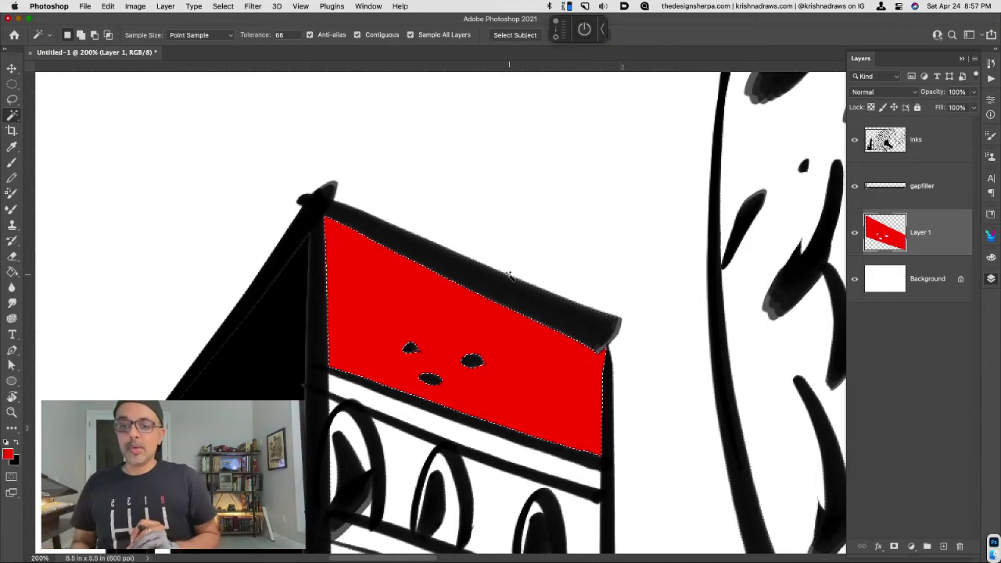
key(Delete)
scroll(509, 276, down, 3)
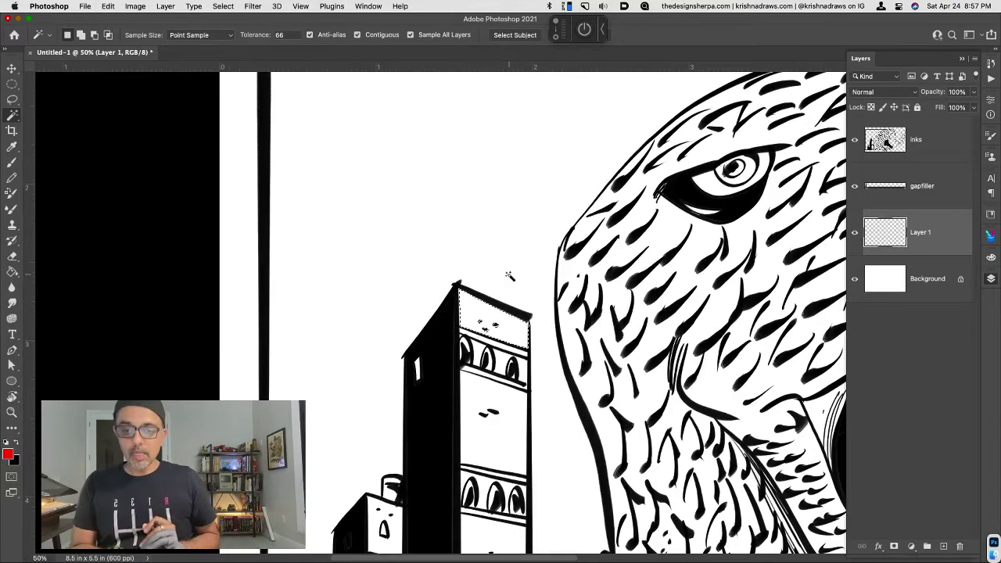
Step: Select the white background around the panel, monster and ROAR lettering, invert the selection and fill it with red on Layer 1
scroll(510, 275, down, 1)
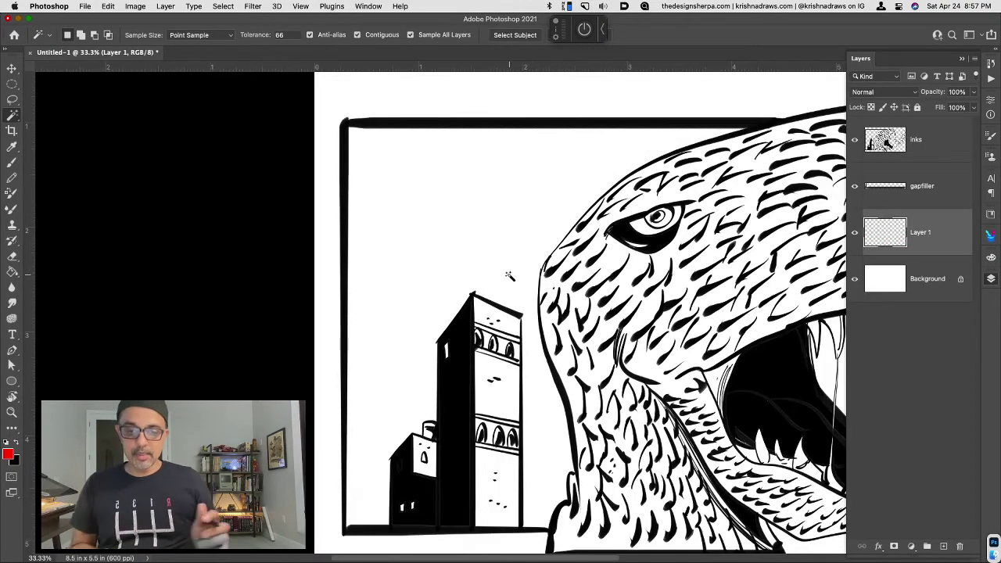
drag(563, 291, 403, 258)
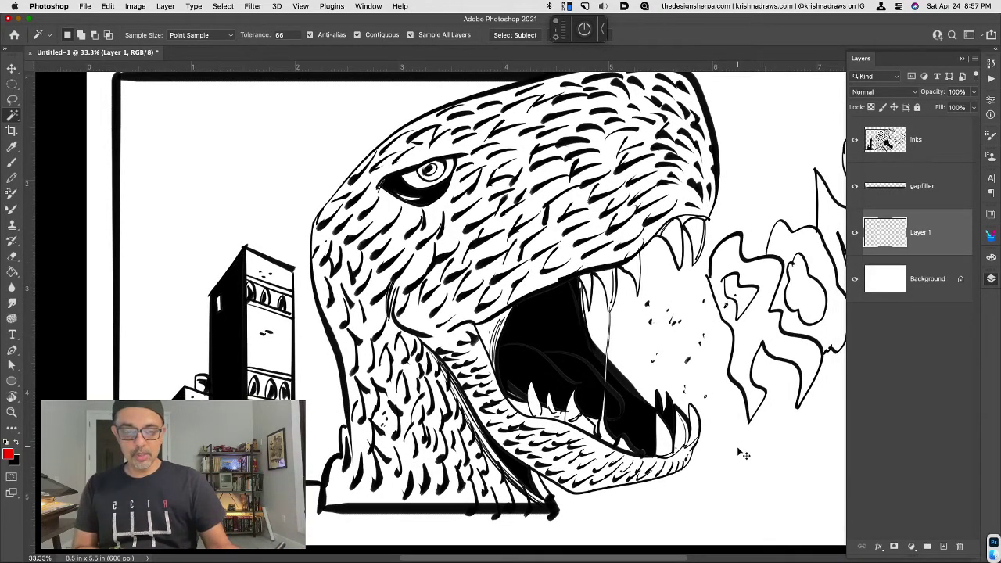
scroll(736, 449, down, 1)
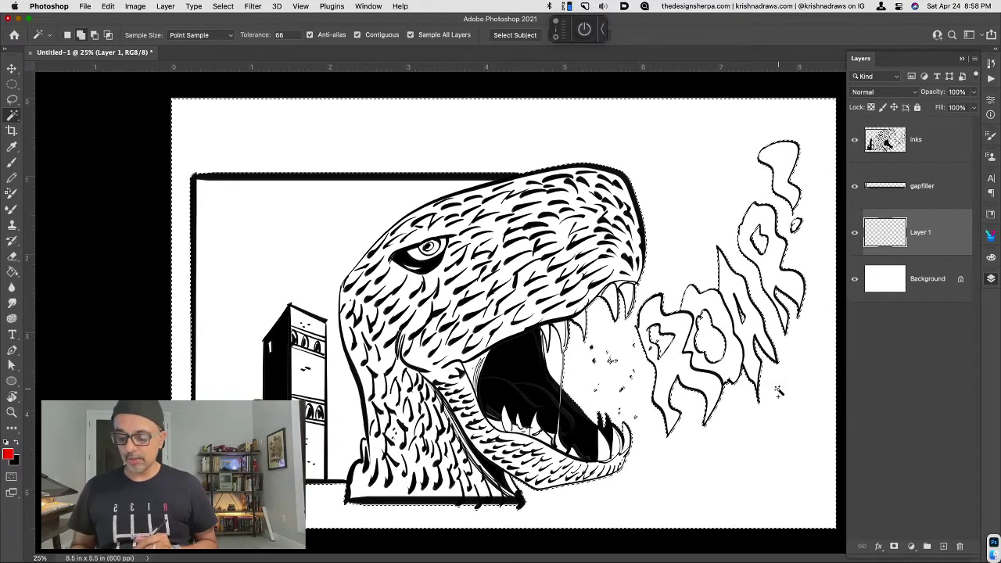
alt+click(779, 395)
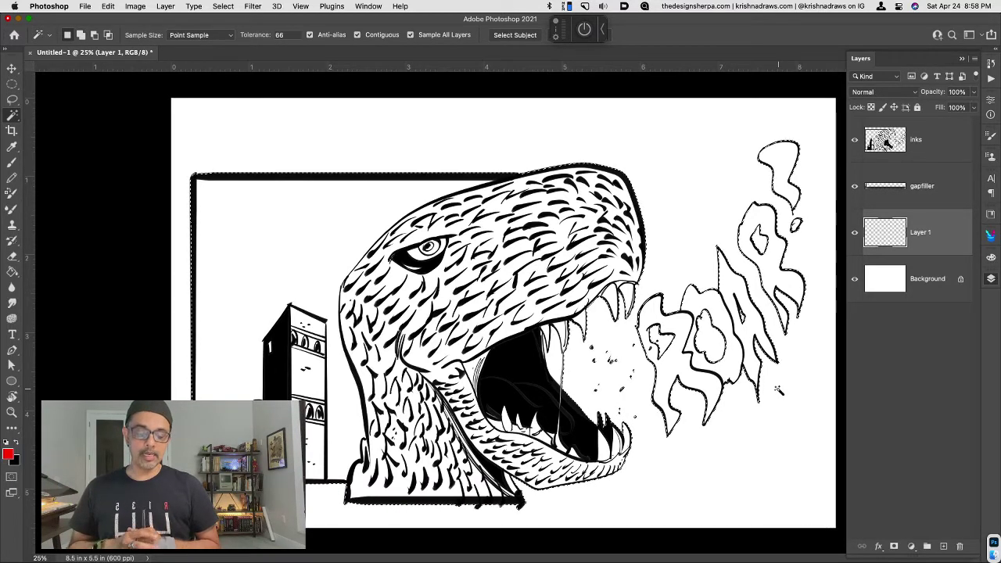
key(alt)
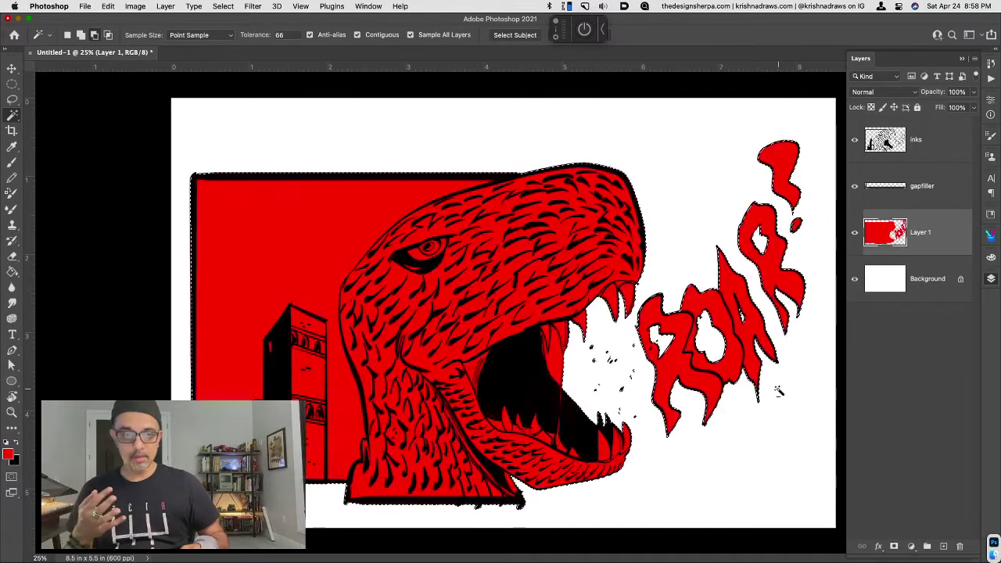
key(alt+BackSpace)
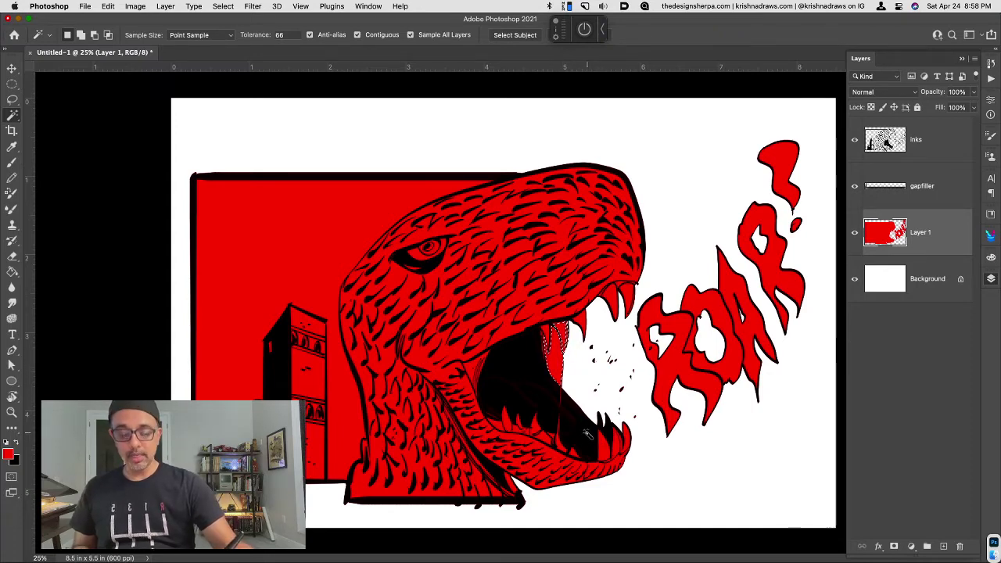
Step: Try a Magic Wand selection of the area around the upper fangs inside the mouth, check its edges and deselect
key(super+plus)
key(super+plus)
key(super+plus)
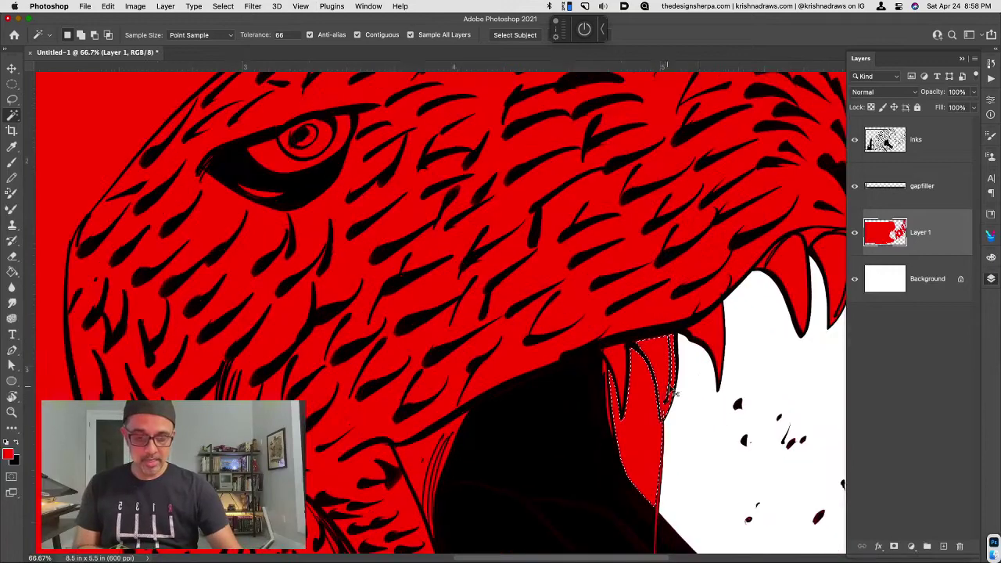
drag(680, 387, 641, 322)
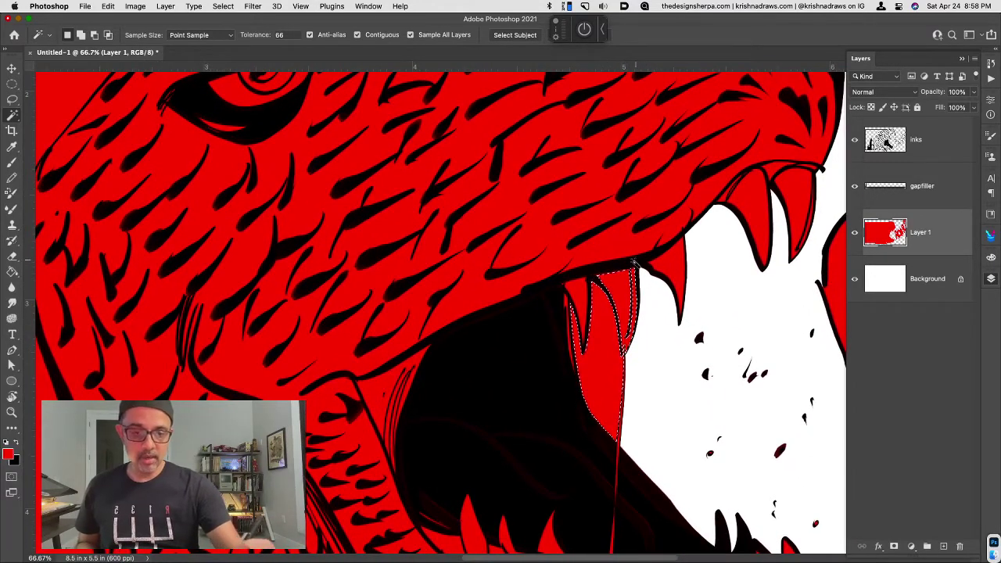
key(super+d)
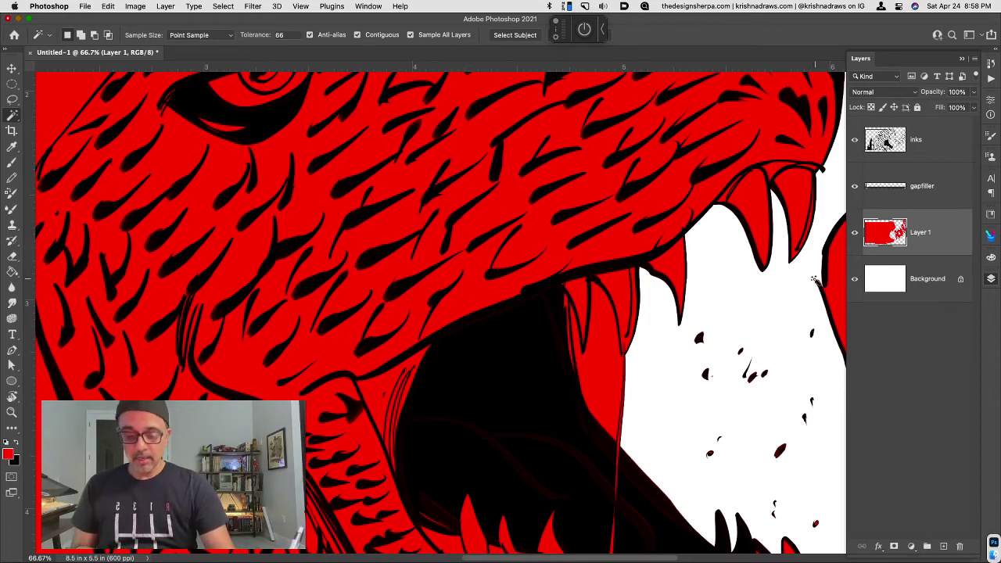
Step: Trace a closed Pen tool path around the area behind the upper fangs, following the fang outlines and the black mouth interior
key(p)
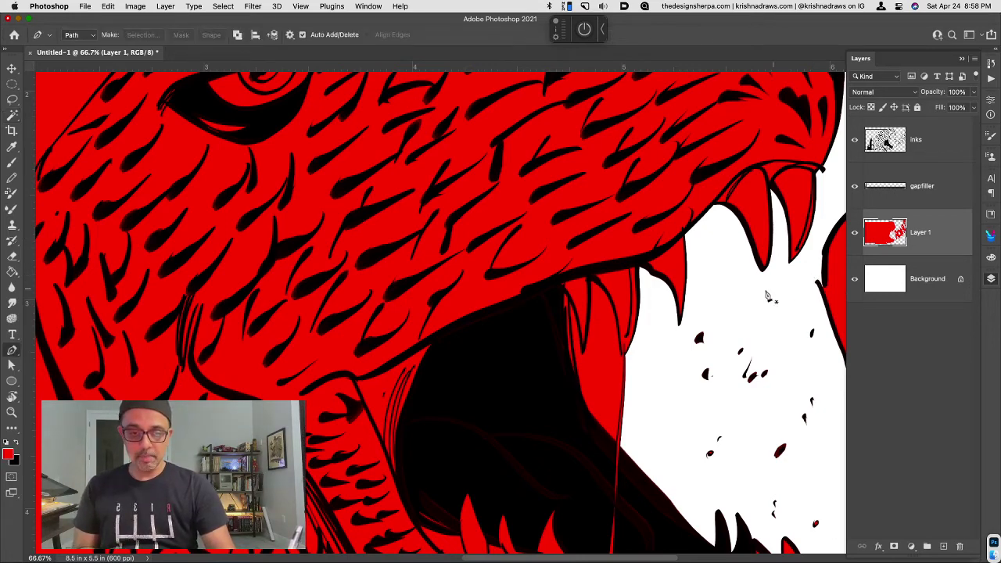
click(594, 280)
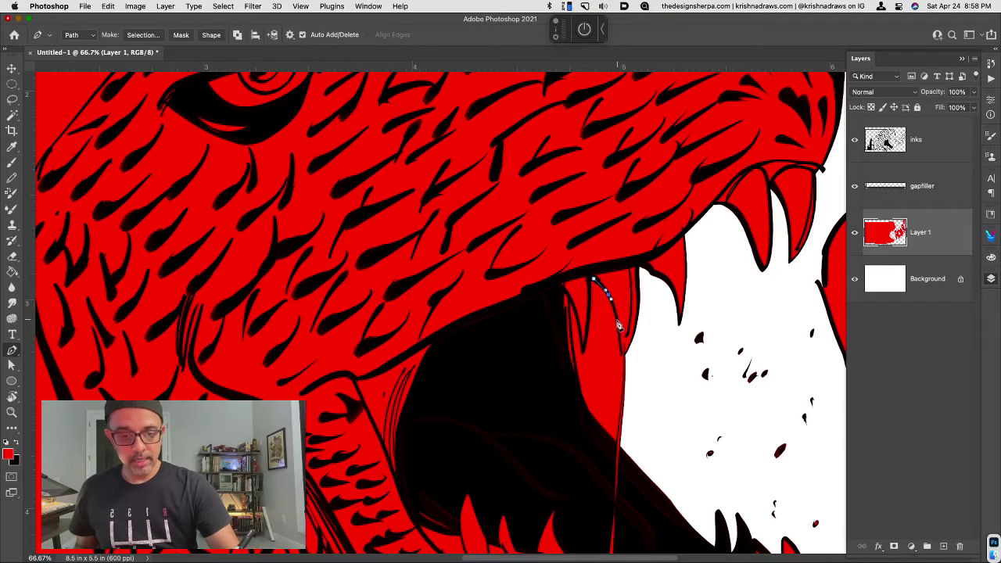
drag(622, 347, 622, 352)
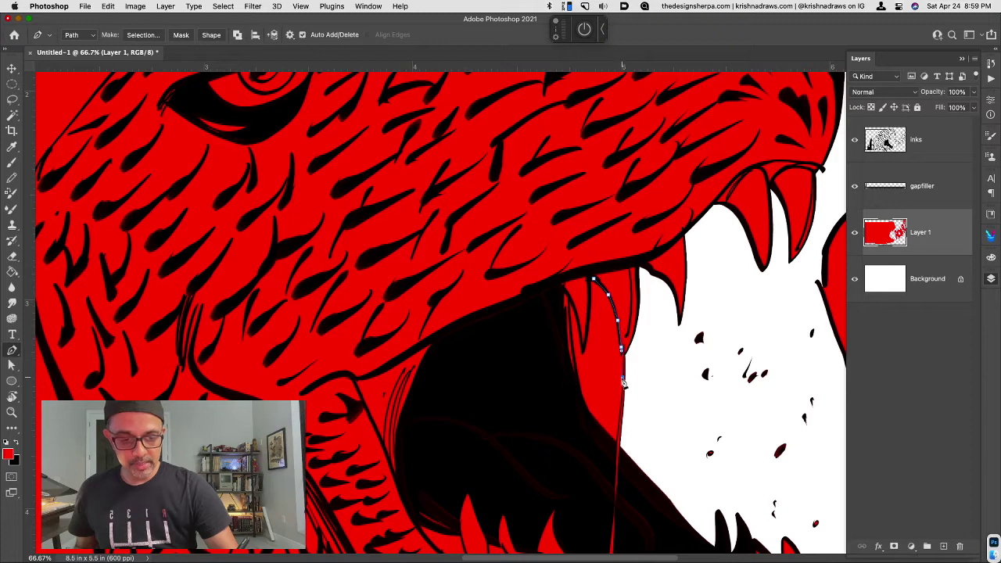
click(616, 444)
drag(575, 381, 572, 344)
key(super+z)
key(super+z)
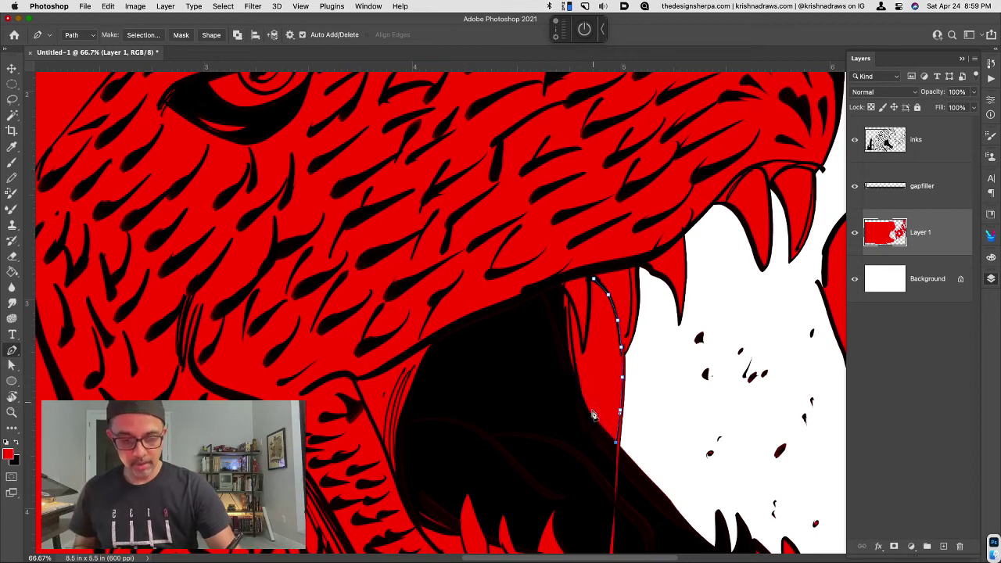
drag(589, 413, 576, 370)
drag(570, 323, 568, 298)
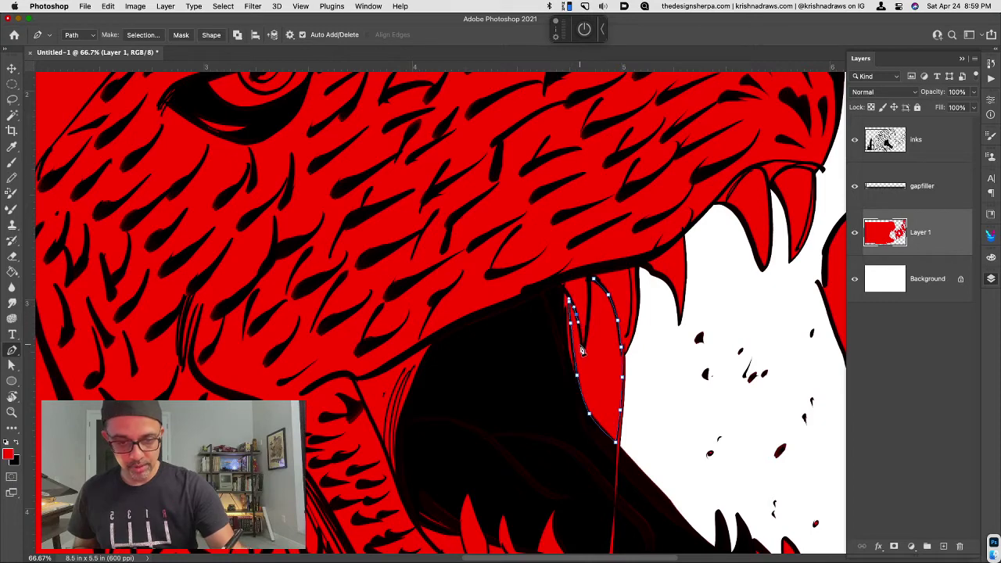
drag(583, 354, 592, 297)
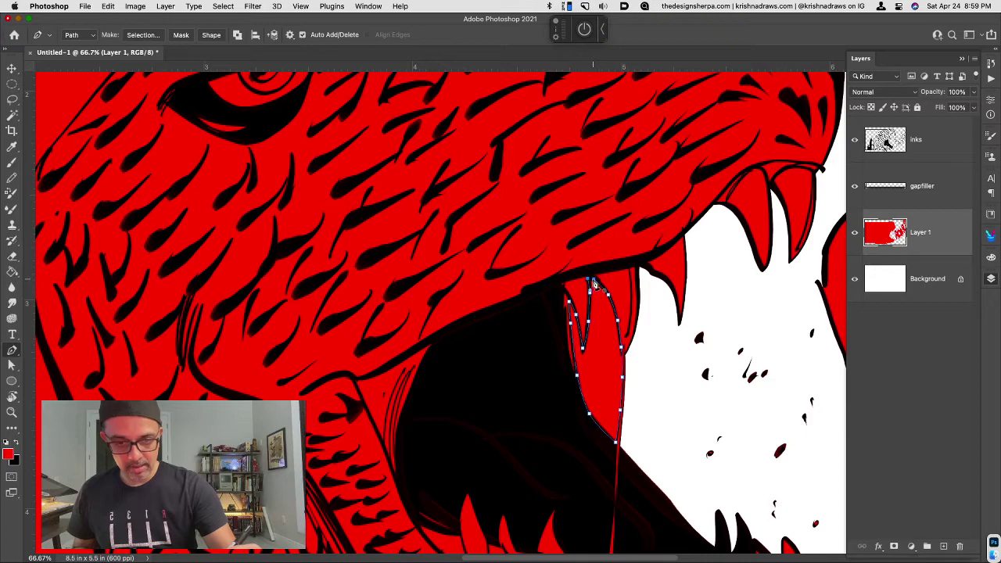
click(593, 281)
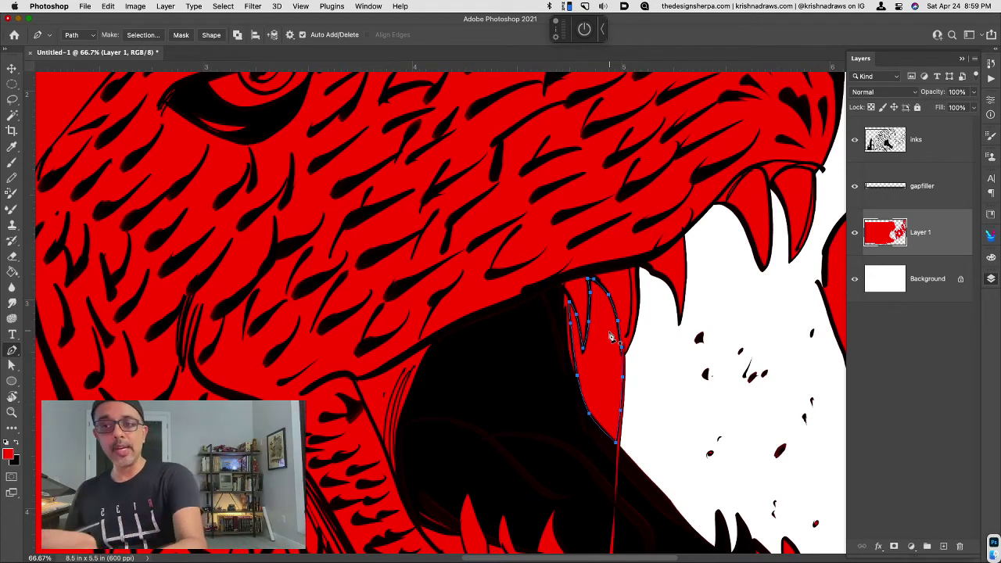
Step: Convert the path behind the upper fangs into a selection with 0-pixel feather and clear the red inside it
click(143, 35)
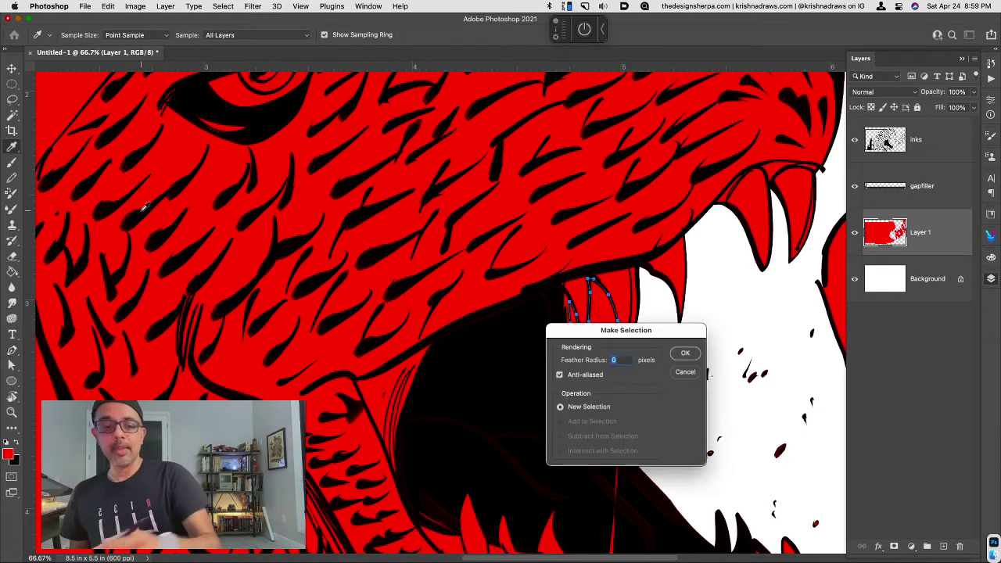
click(685, 355)
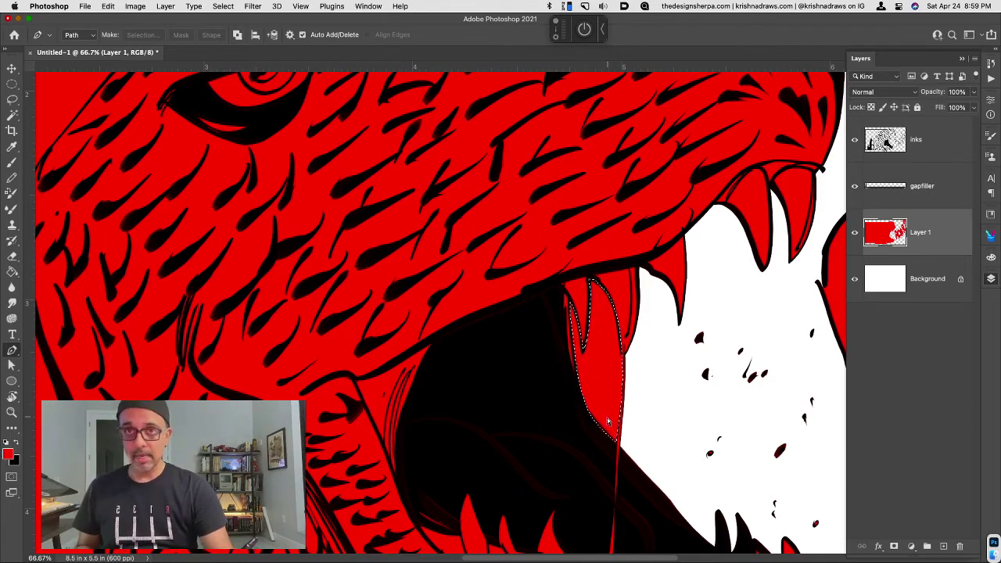
key(BackSpace)
key(super+minus)
key(super+minus)
key(super+minus)
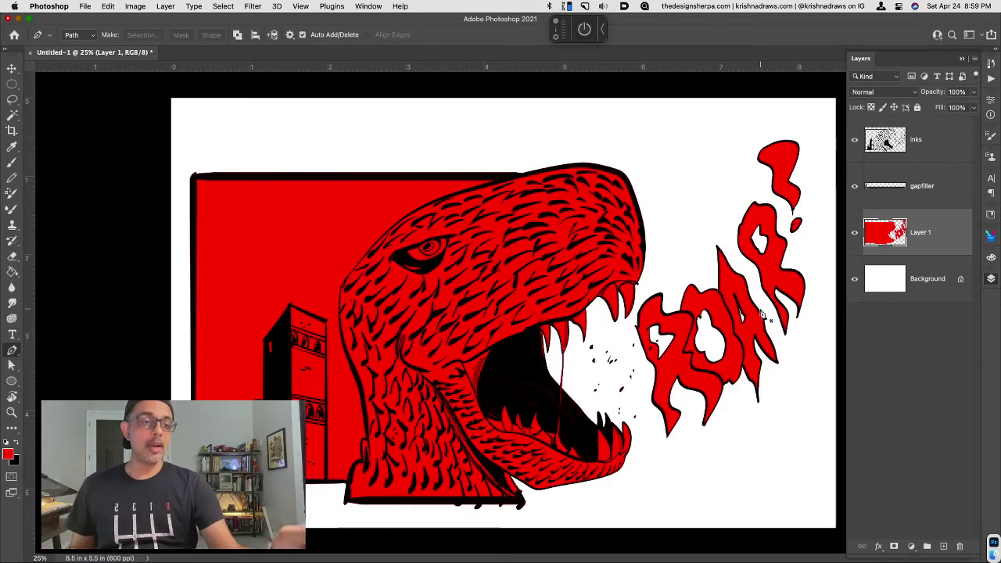
Step: Hide the gapfiller layer and select the panel's red background around the building with the Magic Wand
click(855, 187)
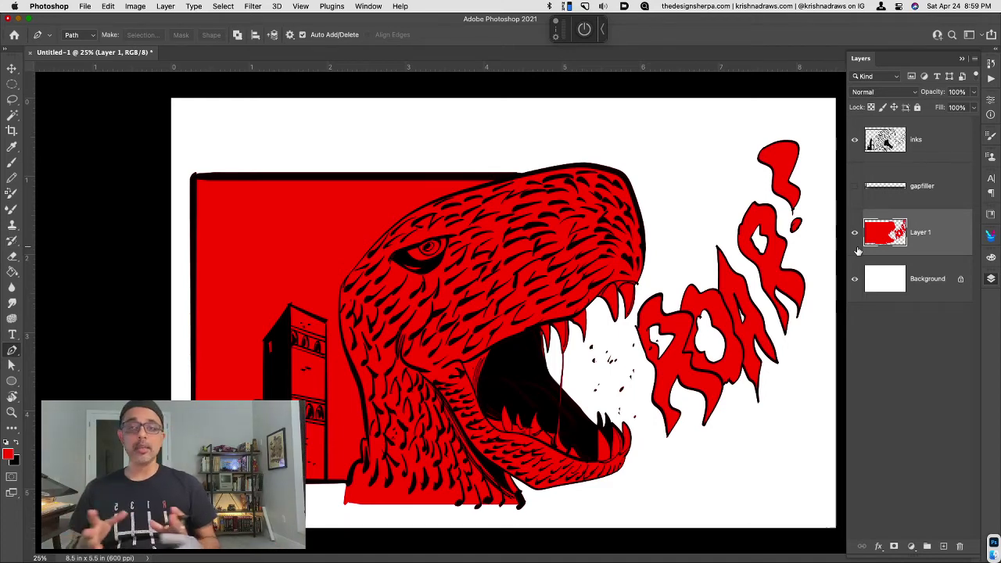
key(w)
click(321, 248)
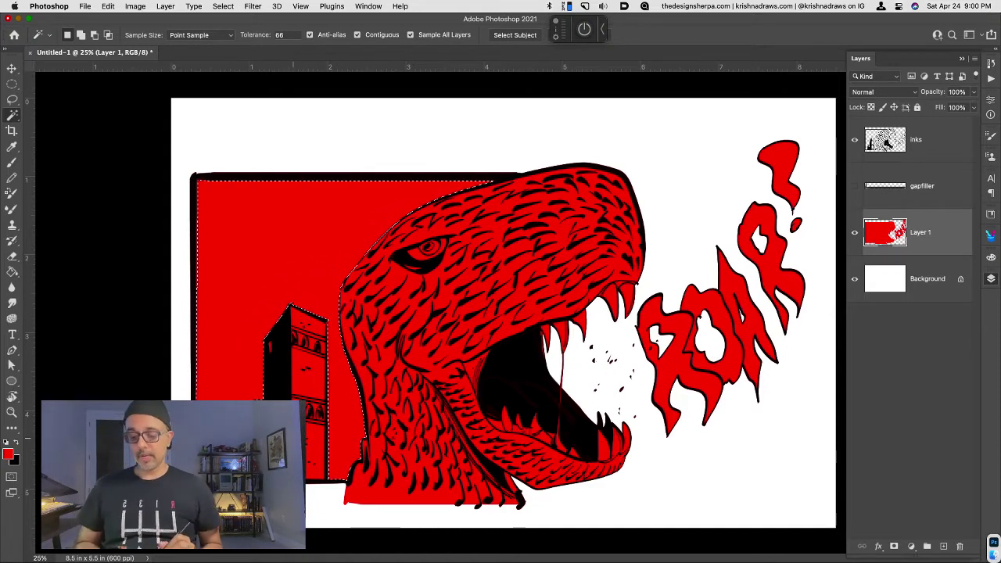
Step: Rename the red Layer 1 as base
double_click(920, 232)
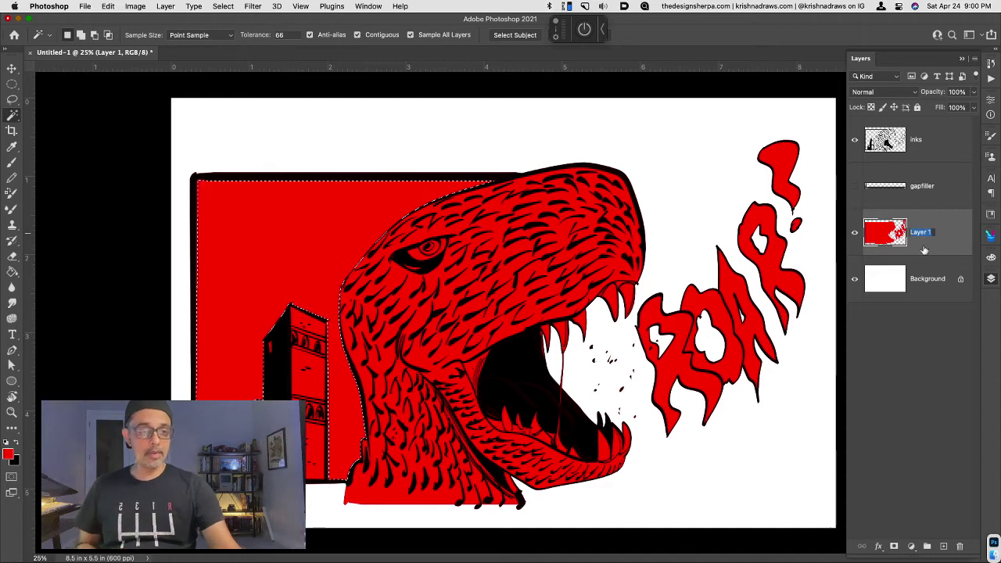
text(base)
key(Return)
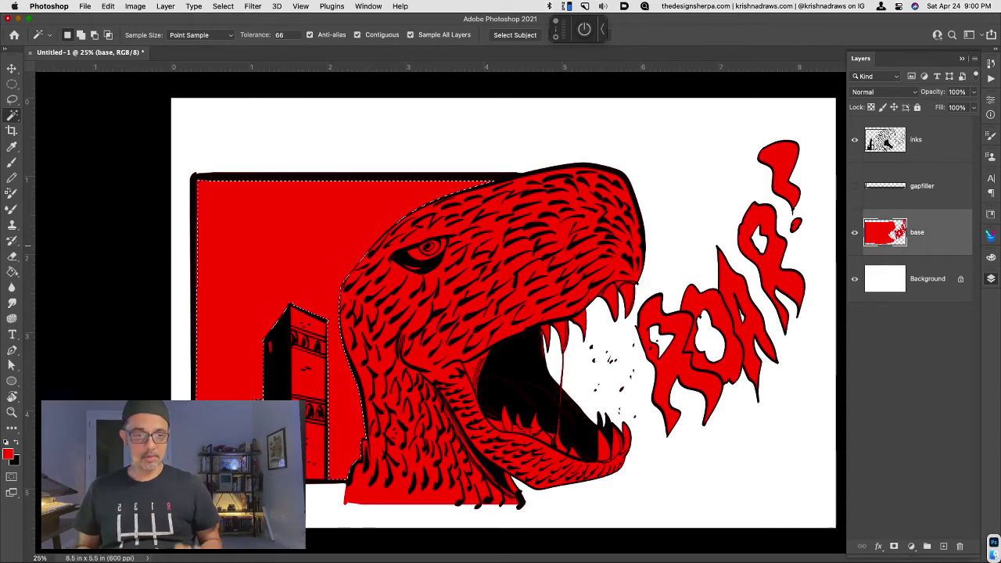
Step: Copy the selected background to a new layer, recolour it dark purple with hue -84, saturation -44 and lowered lightness, and check it in greyscale proof
key(super+j)
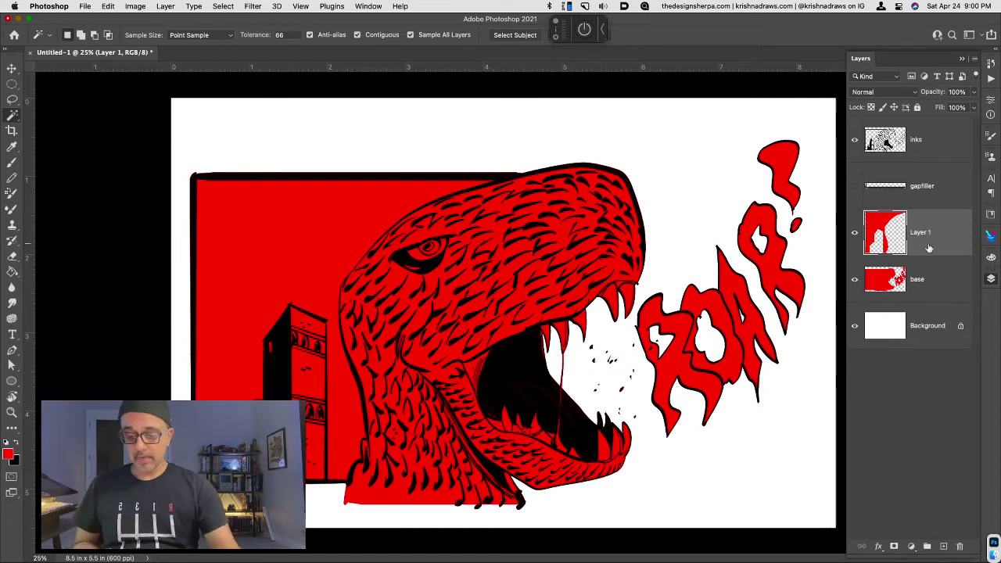
key(super+u)
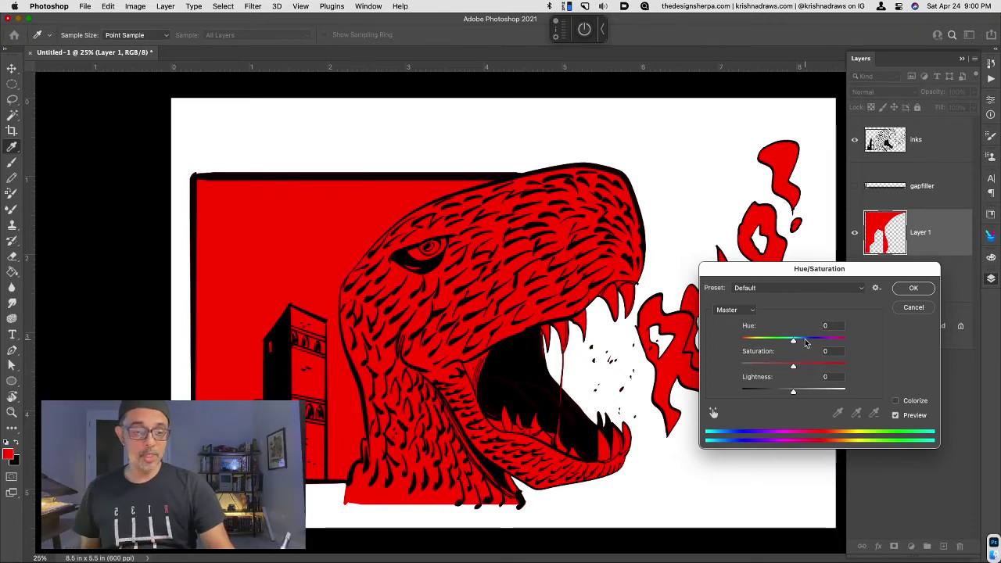
drag(793, 341, 785, 391)
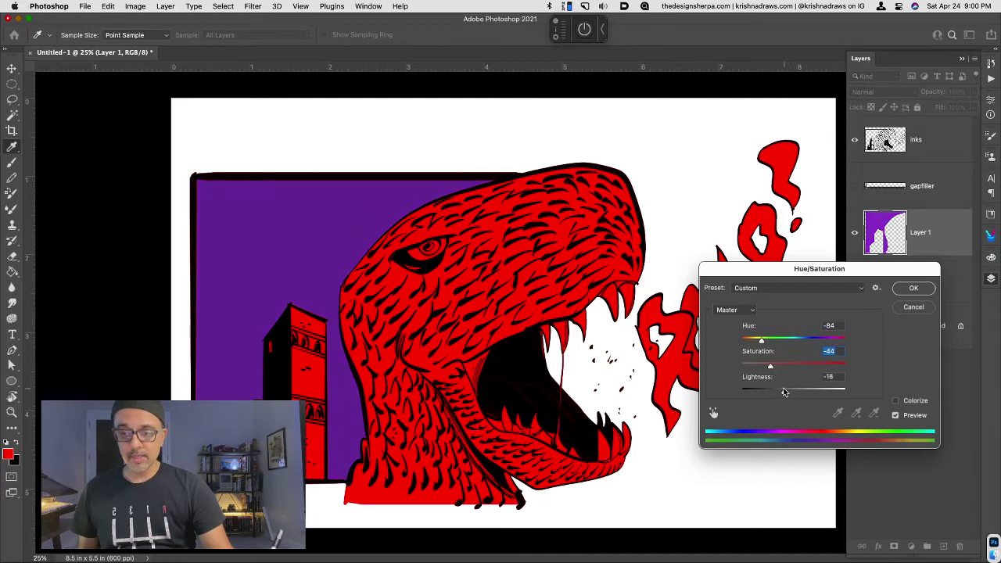
click(912, 289)
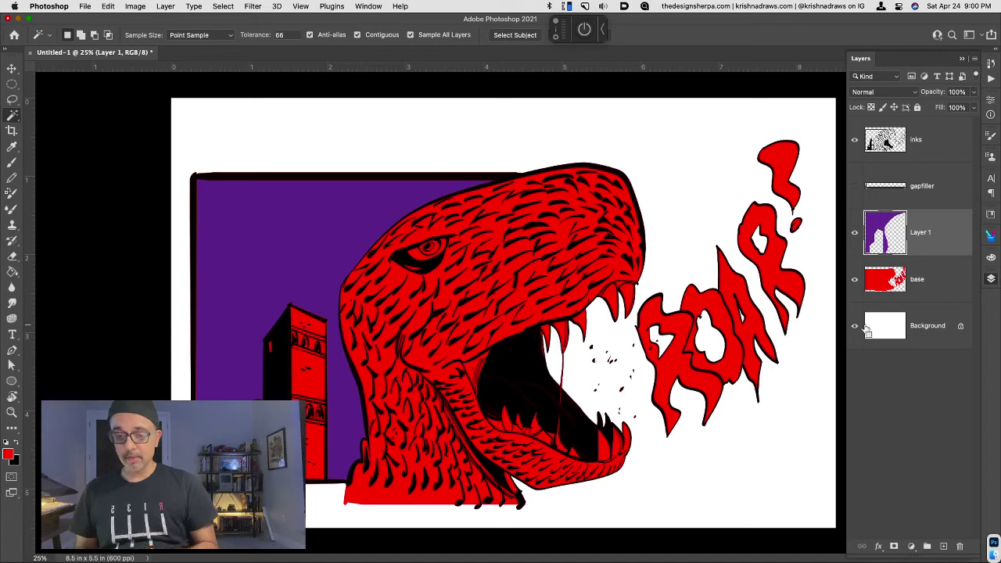
key(super+y)
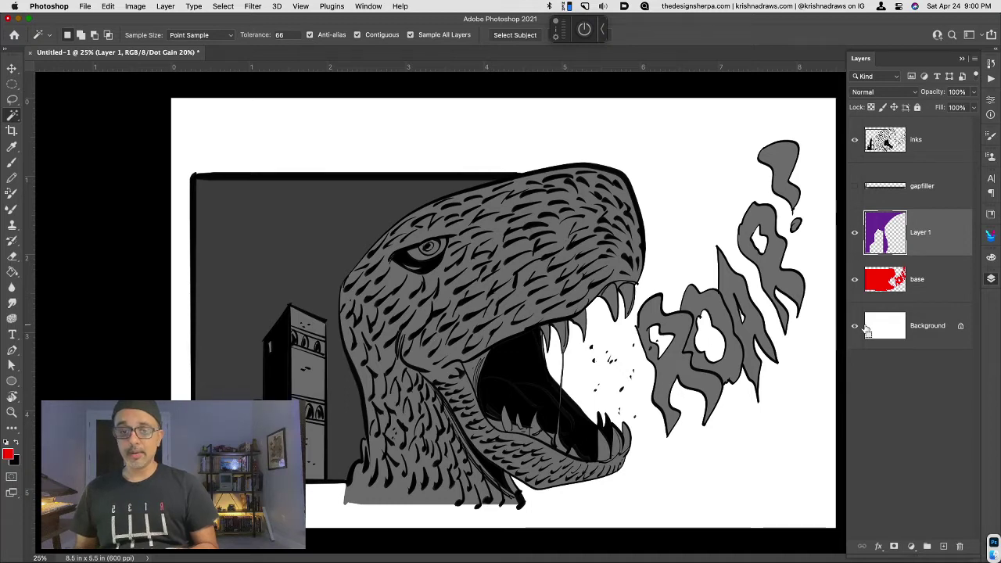
key(ctrl+y)
Step: Select the monster's red skin on the base layer with the Magic Wand and copy it to a new layer
click(909, 281)
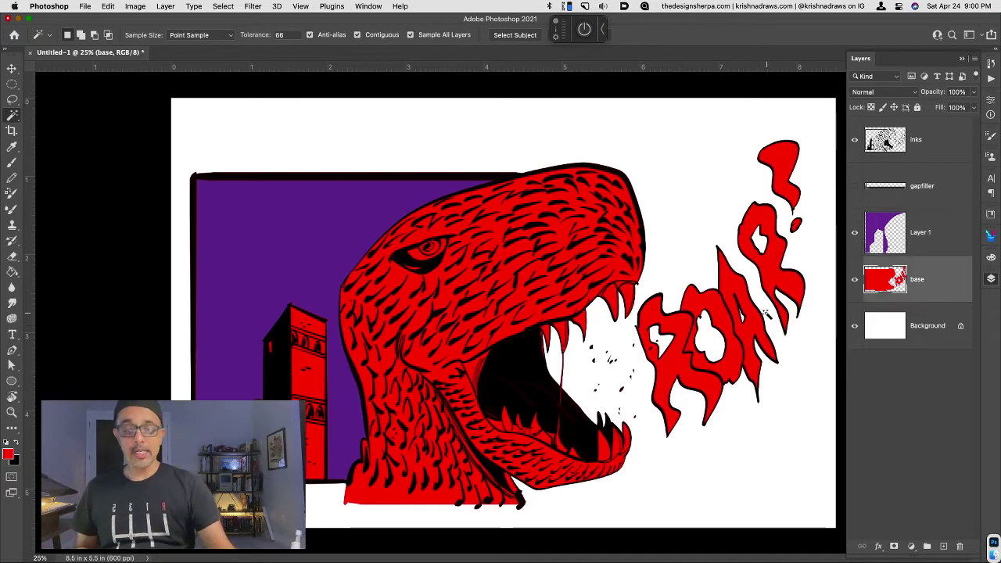
click(550, 452)
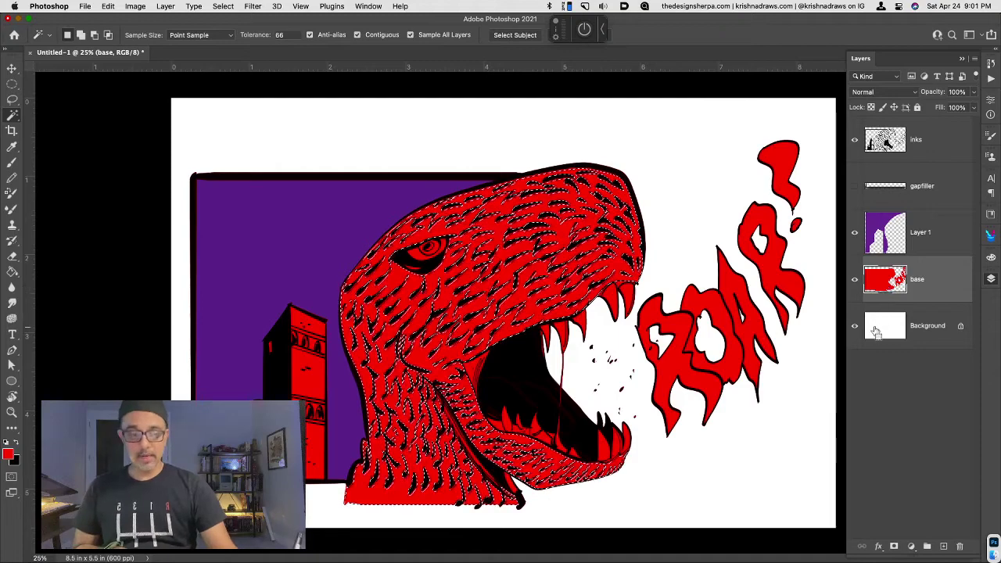
key(super+j)
Step: Recolour the copied monster skin olive green using Hue/Saturation with hue +70, saturation -61 and lightness +1
key(super+u)
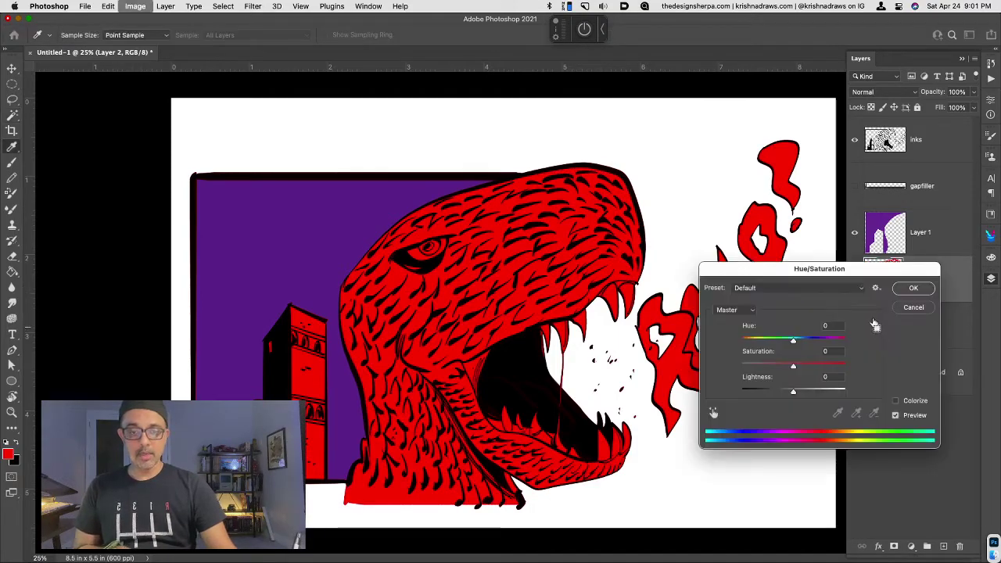
drag(793, 340, 794, 391)
drag(833, 341, 823, 342)
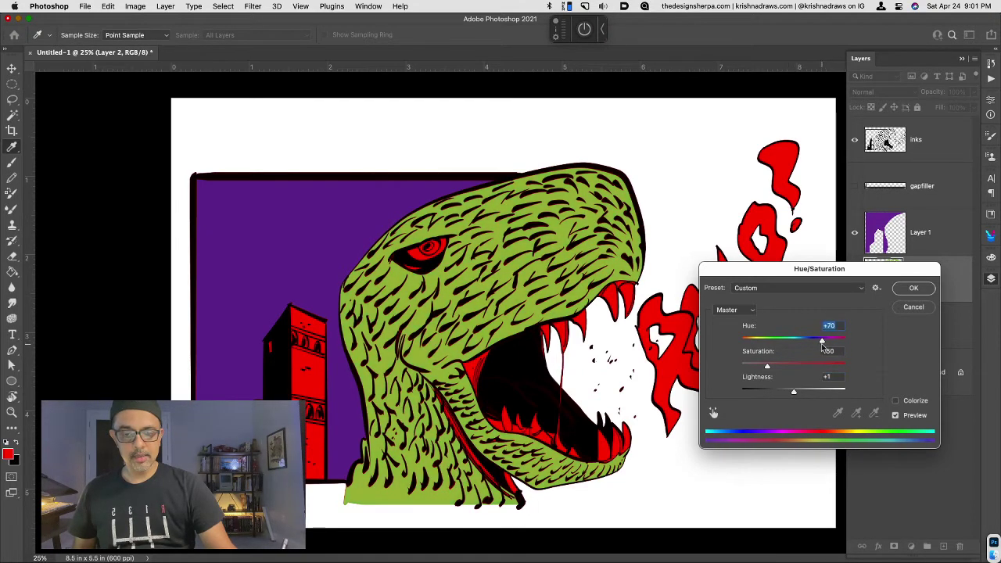
drag(768, 366, 763, 369)
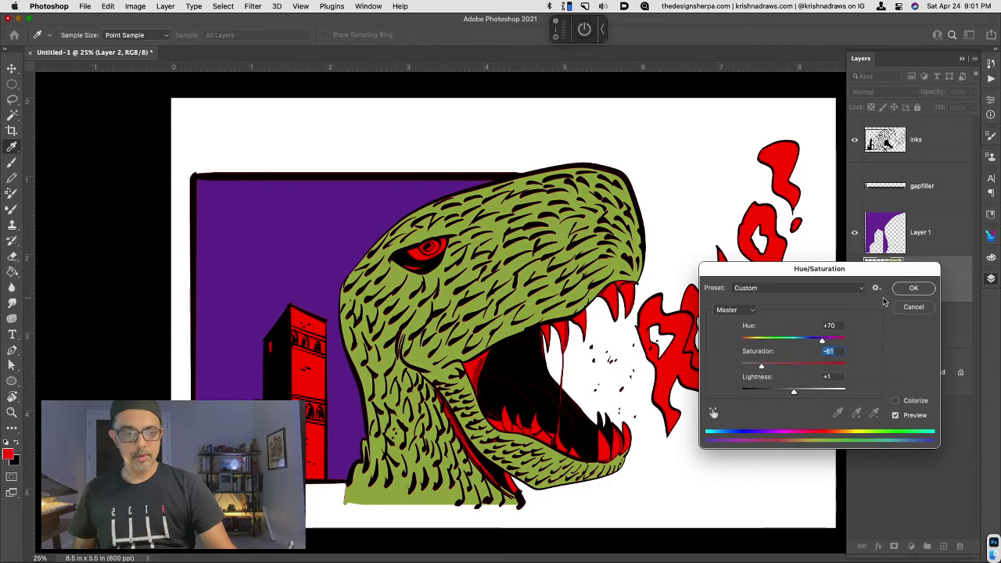
click(909, 289)
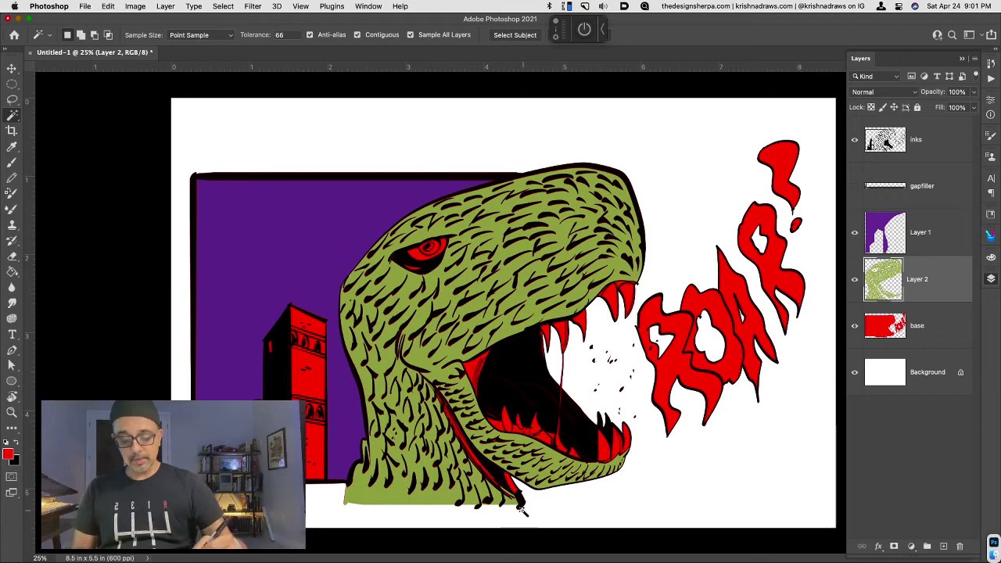
Step: Lasso around the leftover red strip between jaw and neck, sample the skin green and fill the selection with it on Layer 2
key(l)
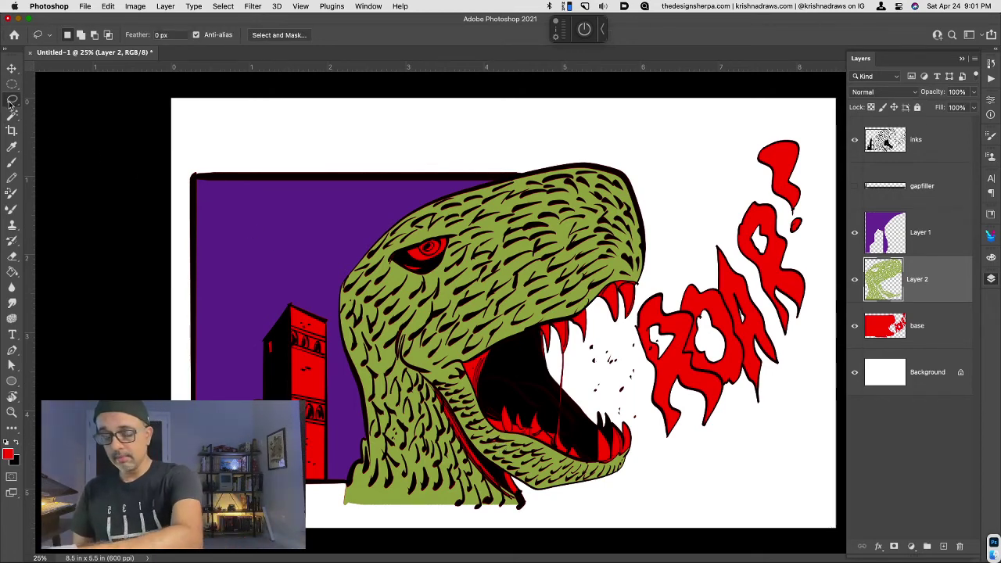
mouse_move(489, 438)
mouse_down()
mouse_move(521, 501)
mouse_move(488, 500)
mouse_move(410, 393)
mouse_move(413, 361)
mouse_move(436, 371)
mouse_move(491, 436)
mouse_up()
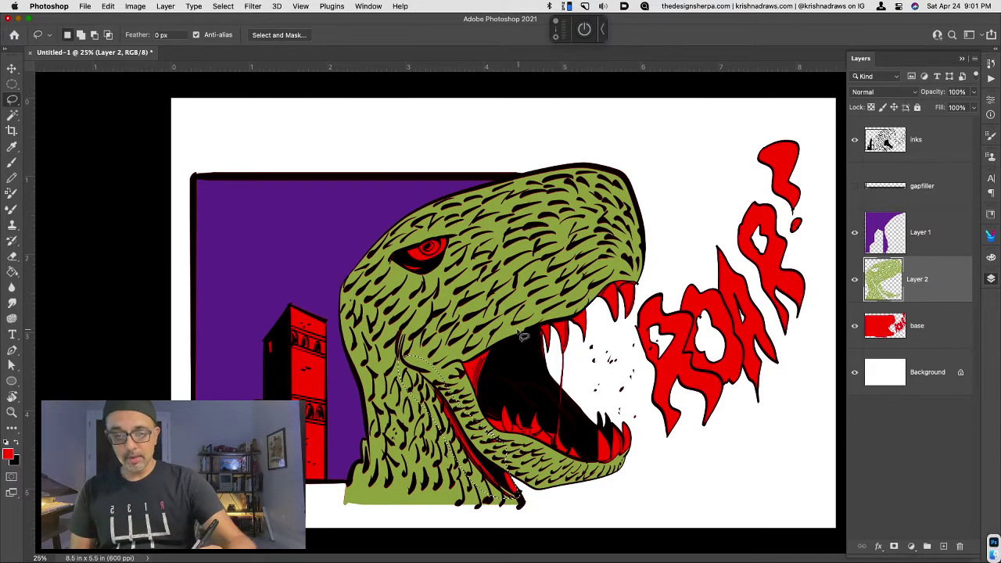
key(i)
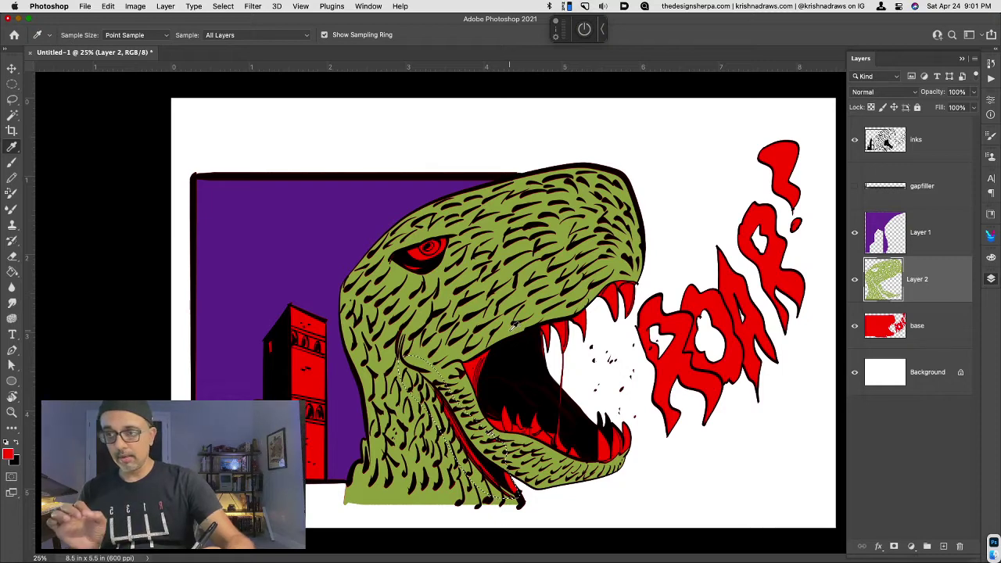
click(512, 326)
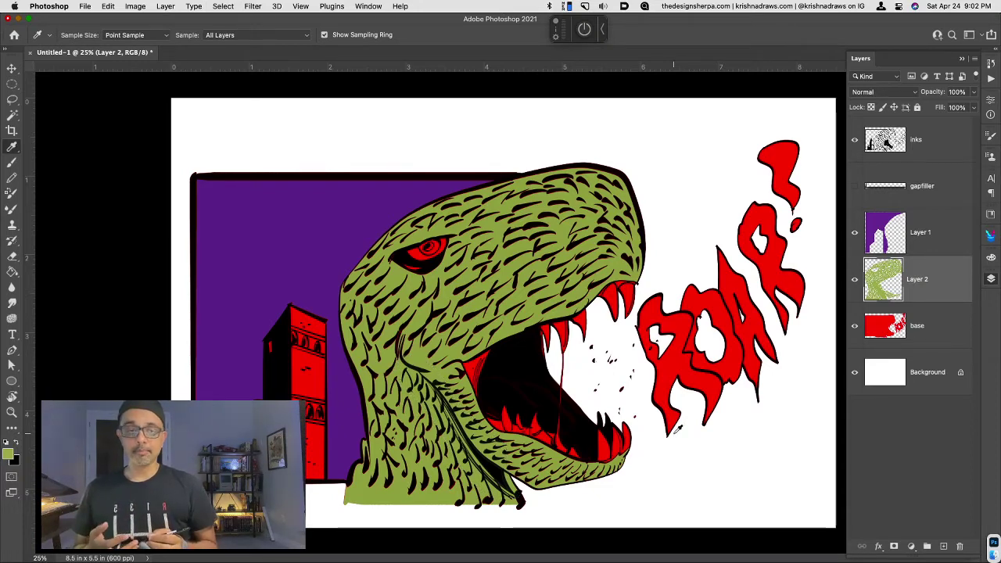
Step: Select the upper teeth on the base layer with the Magic Wand, adding each fang to the selection
click(907, 327)
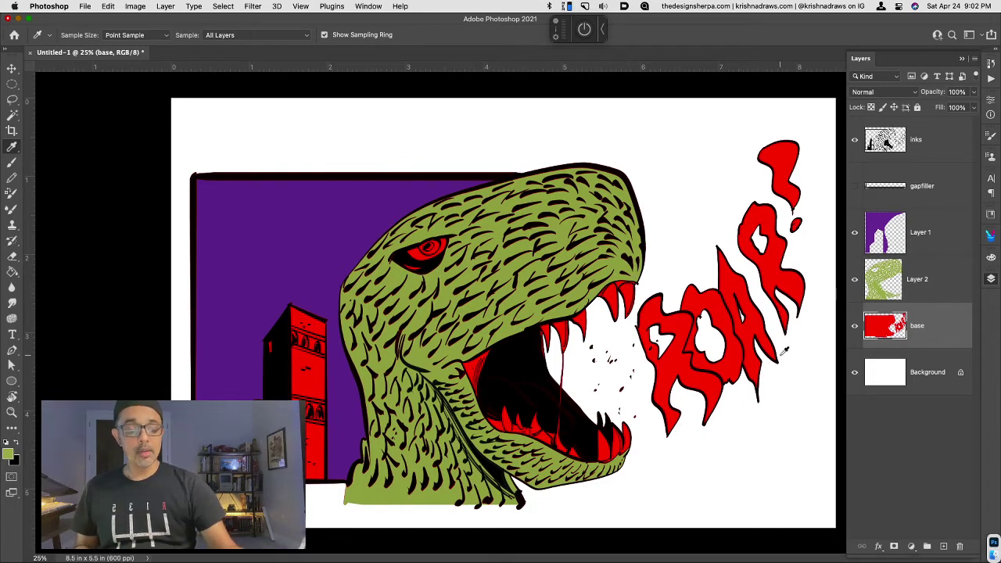
key(w)
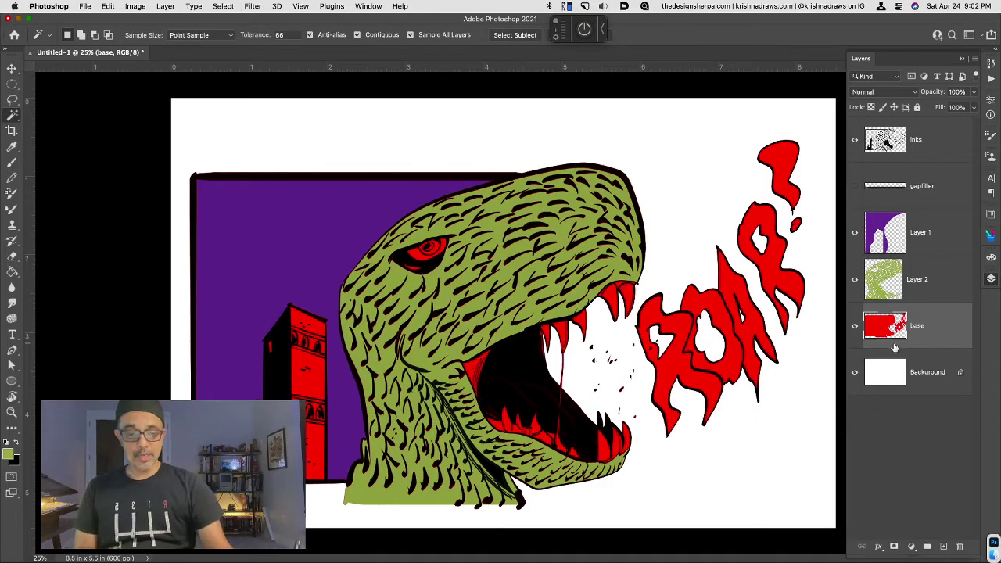
key(super+equal)
drag(712, 314, 632, 297)
click(677, 255)
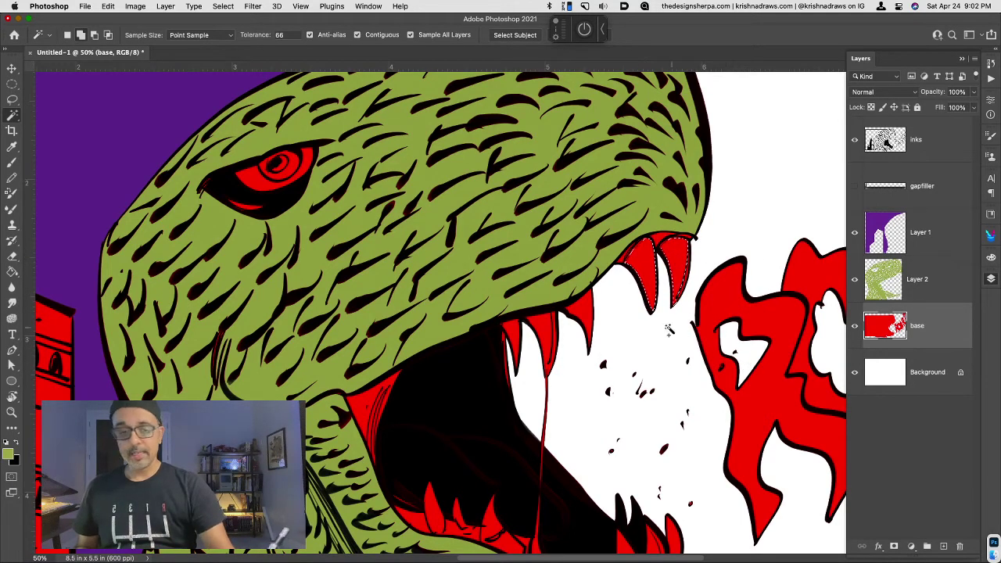
shift+click(583, 319)
shift+click(546, 330)
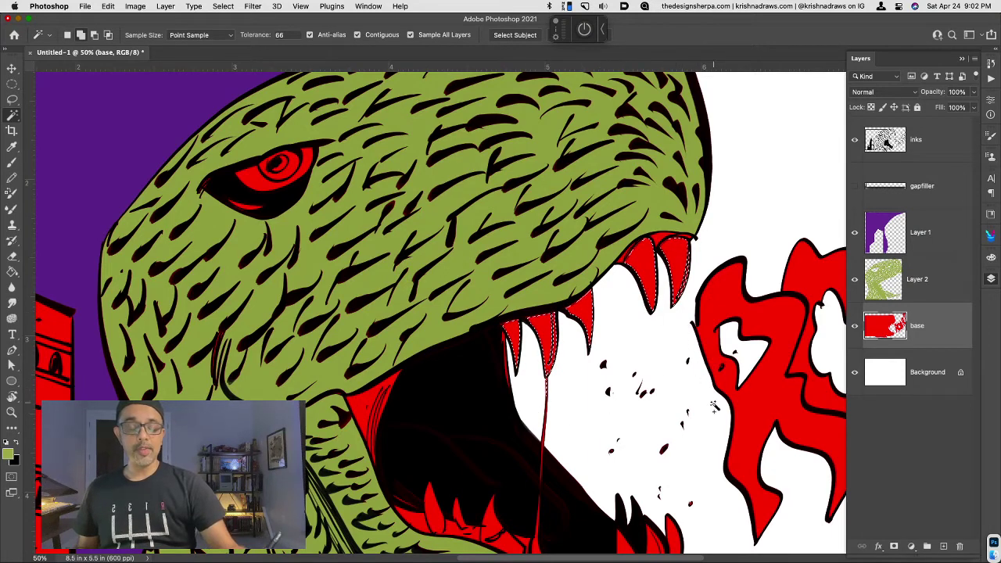
Step: Add the red lower teeth along the jaw and the drool strand to the teeth selection
drag(659, 378, 619, 261)
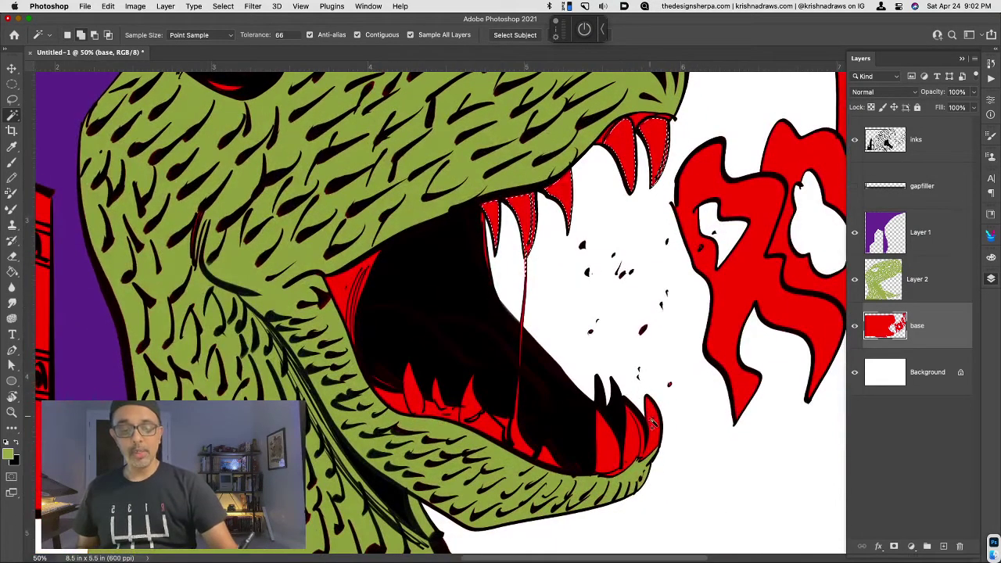
shift+click(651, 448)
shift+click(636, 448)
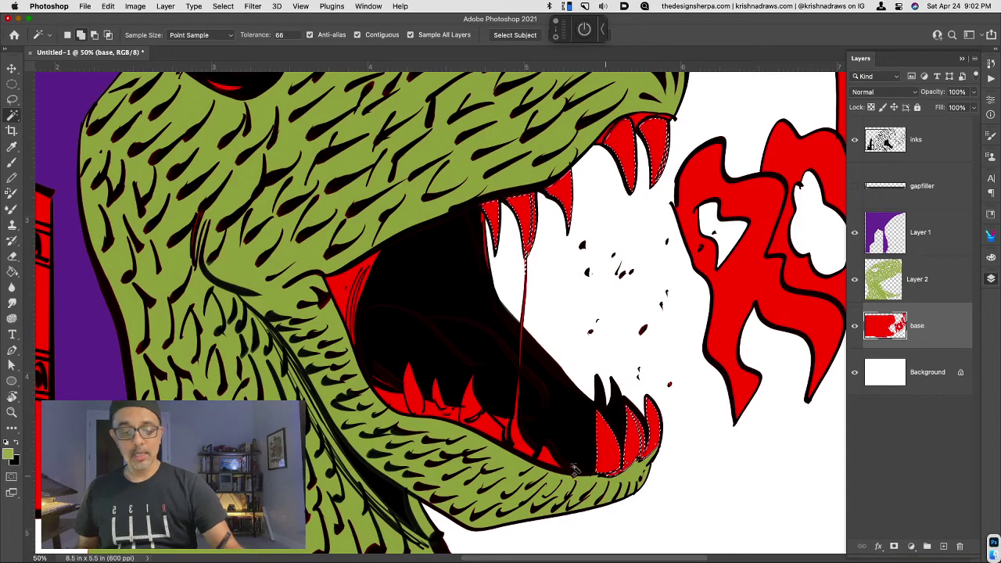
shift+click(468, 415)
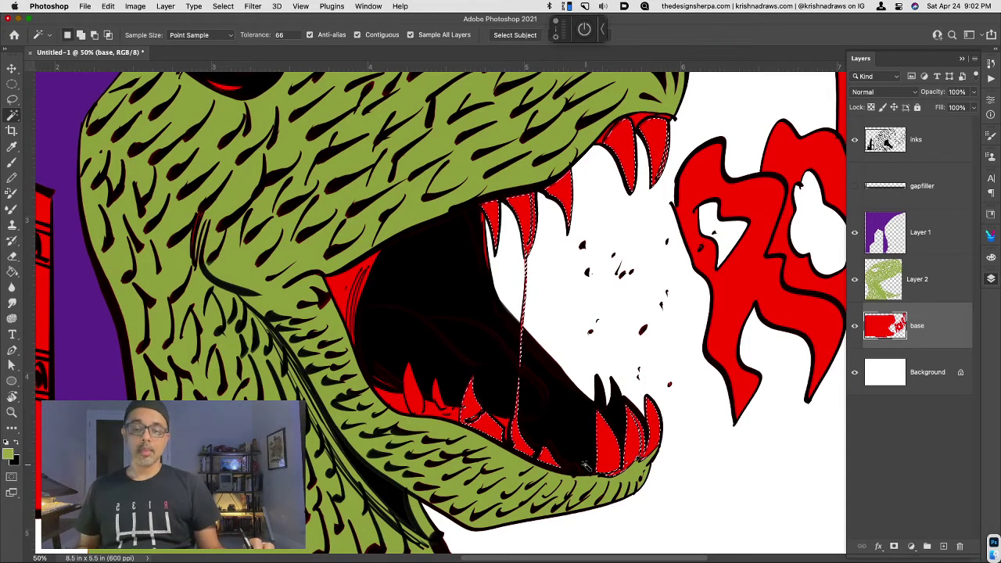
Step: Examine the selection edges along the thin drool strand where it crosses the mouth's black edge
key(super+equal)
key(super+equal)
key(super+equal)
key(super+equal)
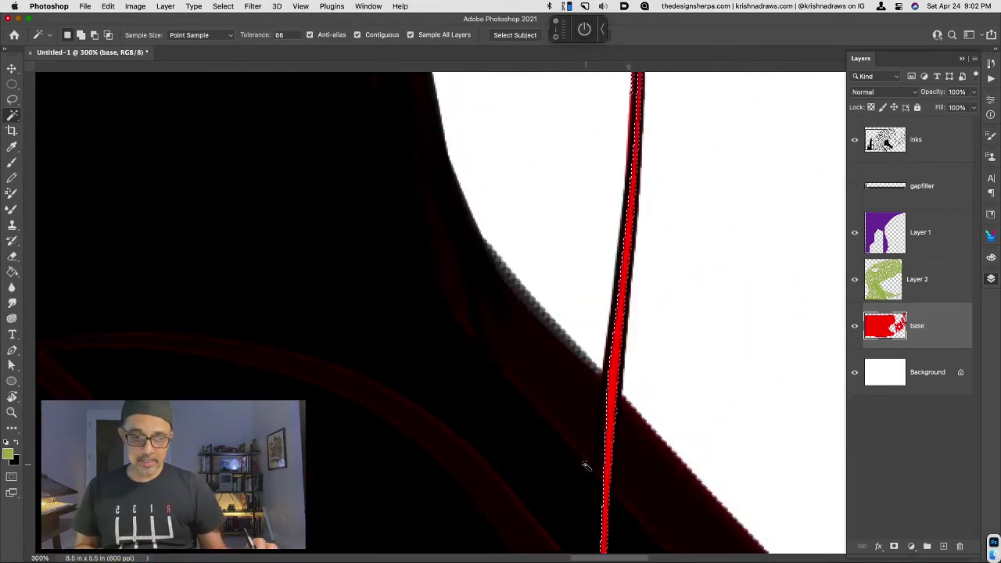
key(super+minus)
key(super+minus)
key(super+minus)
key(super+minus)
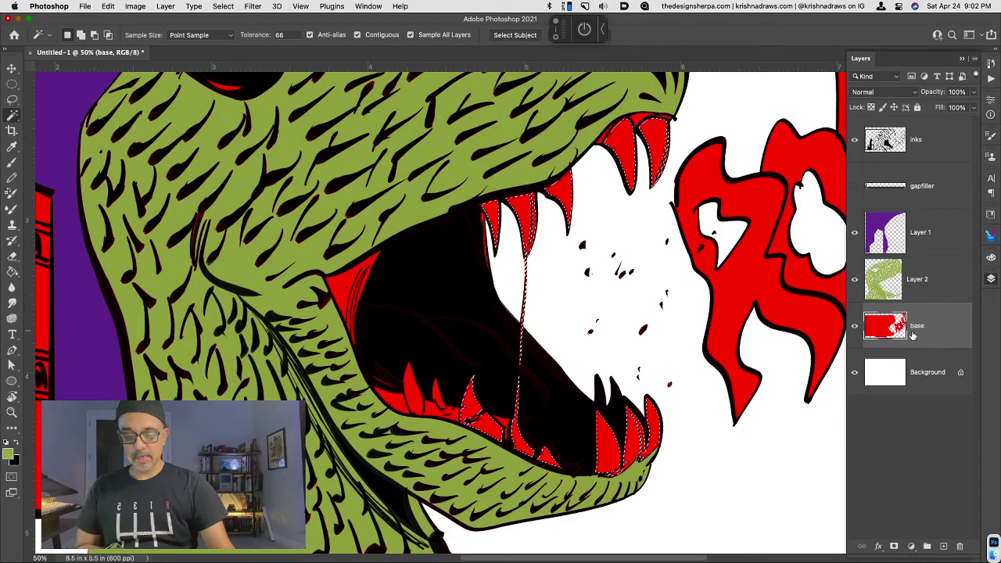
Step: Copy the selected teeth to a new layer, recolour them tan with hue +39 and lightness +44, and check them in greyscale proof
key(super+j)
key(super+u)
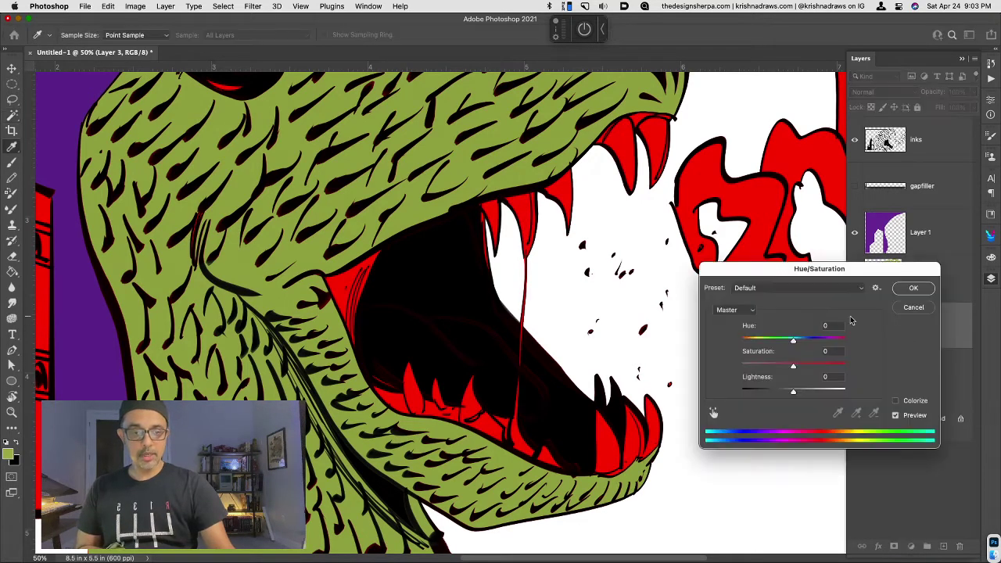
drag(793, 340, 814, 340)
drag(793, 392, 817, 391)
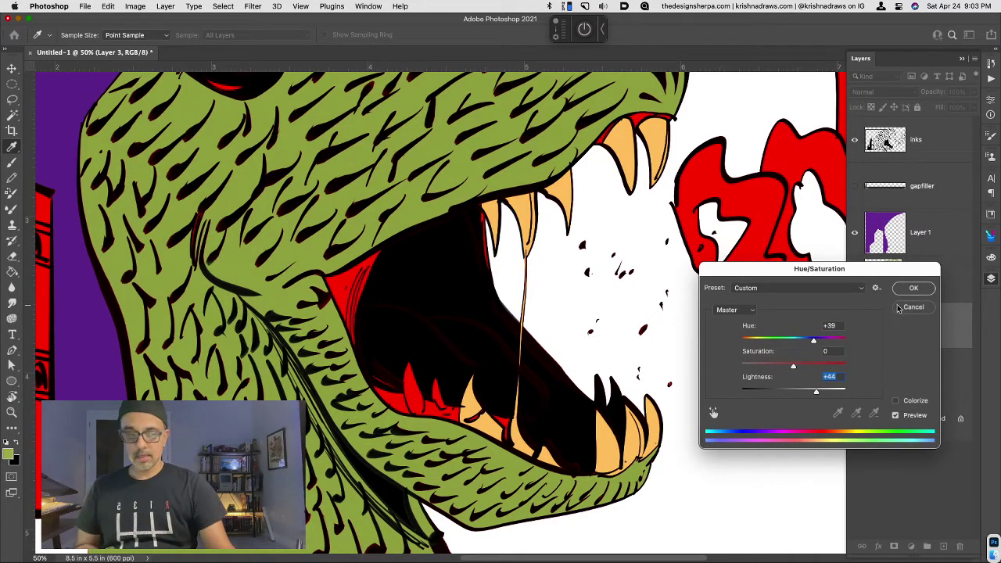
click(910, 291)
key(super+y)
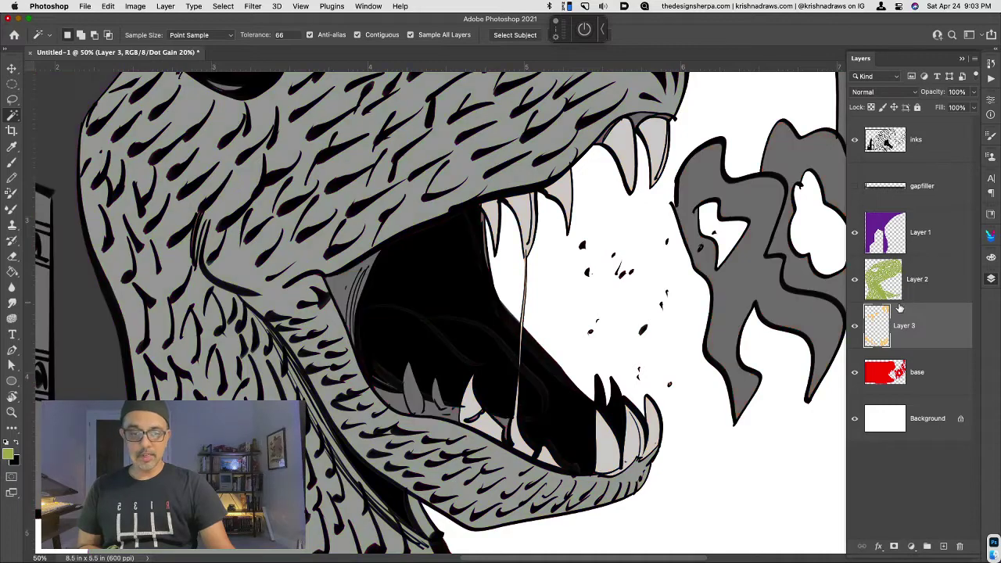
key(super+y)
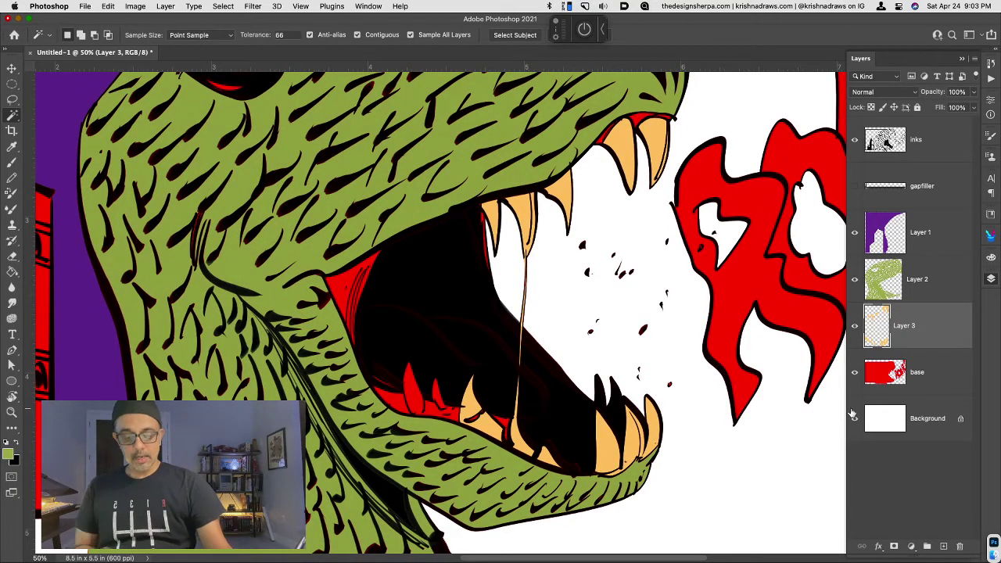
Step: Lasso the red gap in the middle lower tooth and the two red back teeth along the lower jaw
key(super+1)
scroll(464, 380, down, 5)
scroll(464, 380, left, 2)
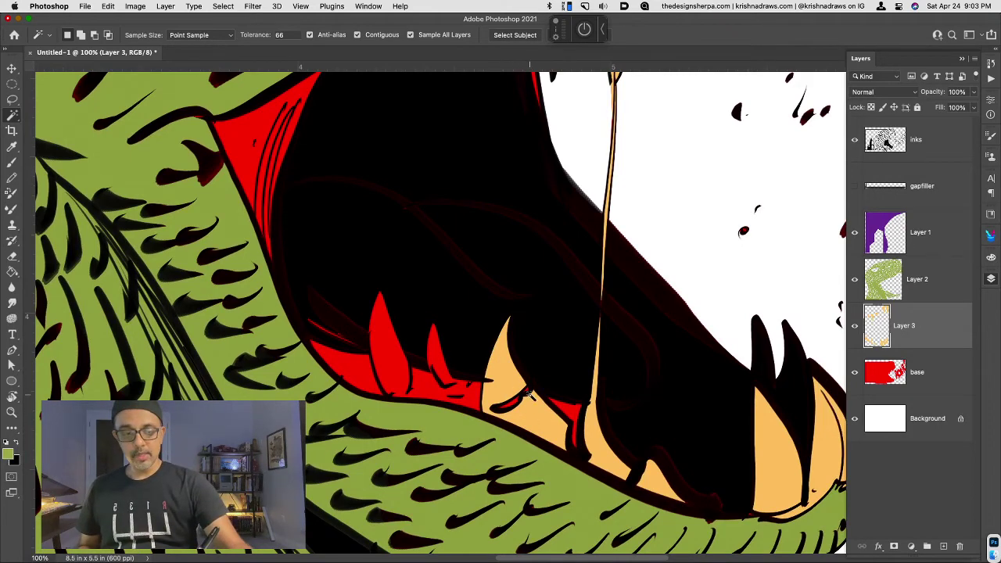
key(l)
mouse_move(531, 393)
mouse_down()
mouse_move(513, 425)
mouse_move(496, 402)
mouse_move(530, 386)
mouse_up()
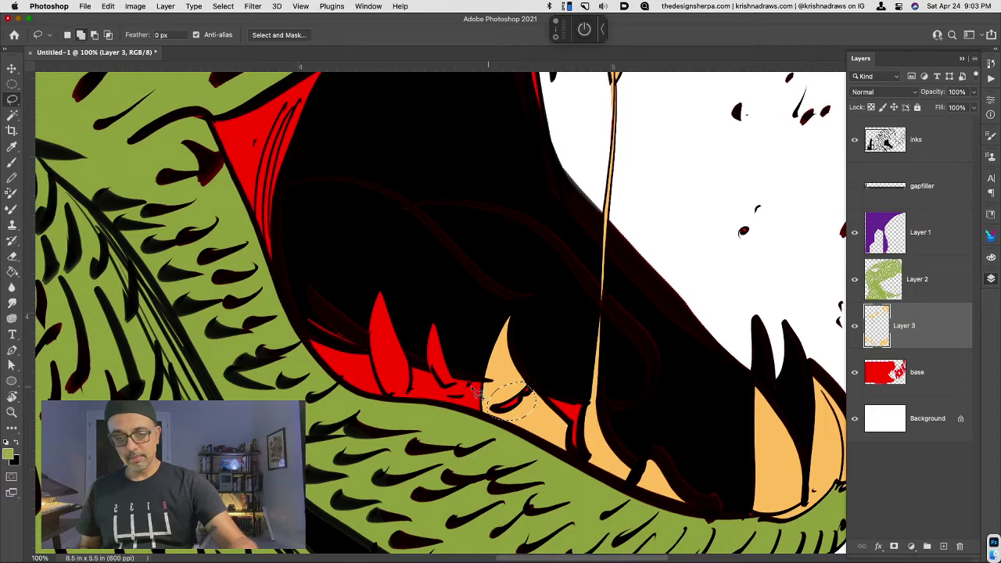
mouse_move(454, 381)
mouse_down()
mouse_move(426, 342)
mouse_move(442, 338)
mouse_move(459, 386)
mouse_move(447, 391)
mouse_move(438, 364)
mouse_move(384, 395)
mouse_move(370, 350)
mouse_move(377, 284)
mouse_move(400, 328)
mouse_move(396, 400)
mouse_up()
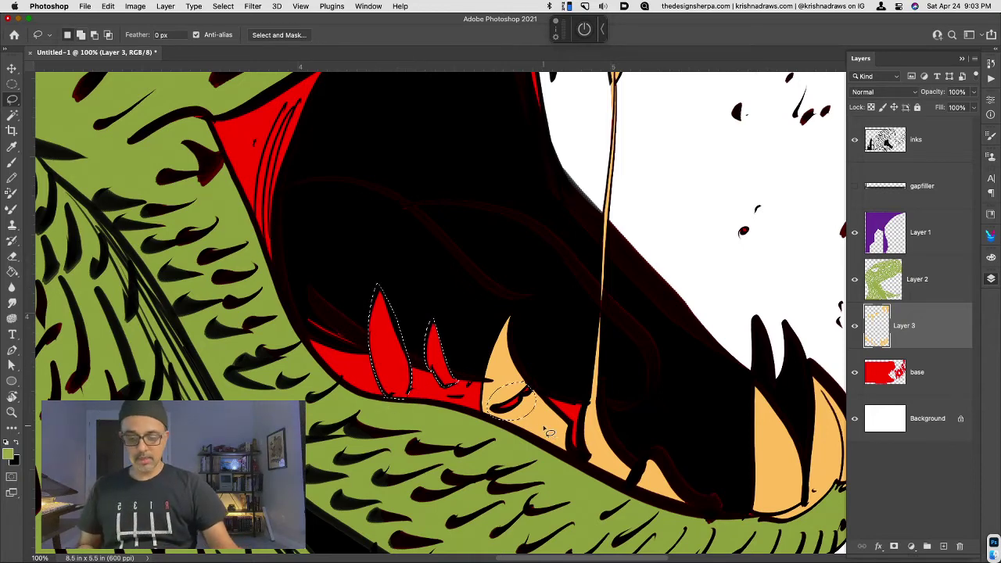
Step: Fill the lassoed teeth areas on the teeth layer with tan sampled from a neighbouring tooth, and deselect
key(i)
click(608, 455)
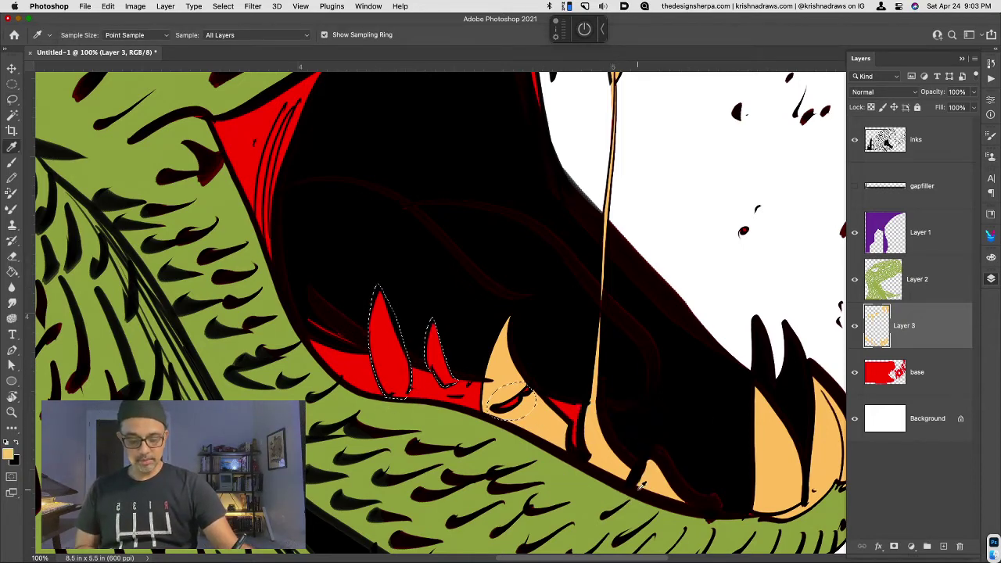
key(alt+BackSpace)
key(ctrl+d)
key(ctrl+minus)
key(ctrl+minus)
key(ctrl+minus)
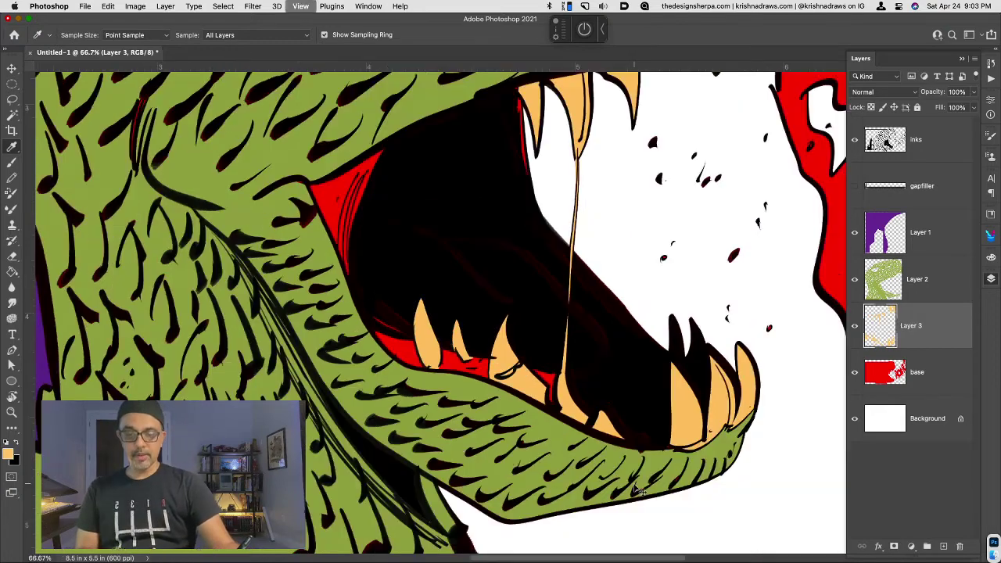
drag(716, 361, 687, 412)
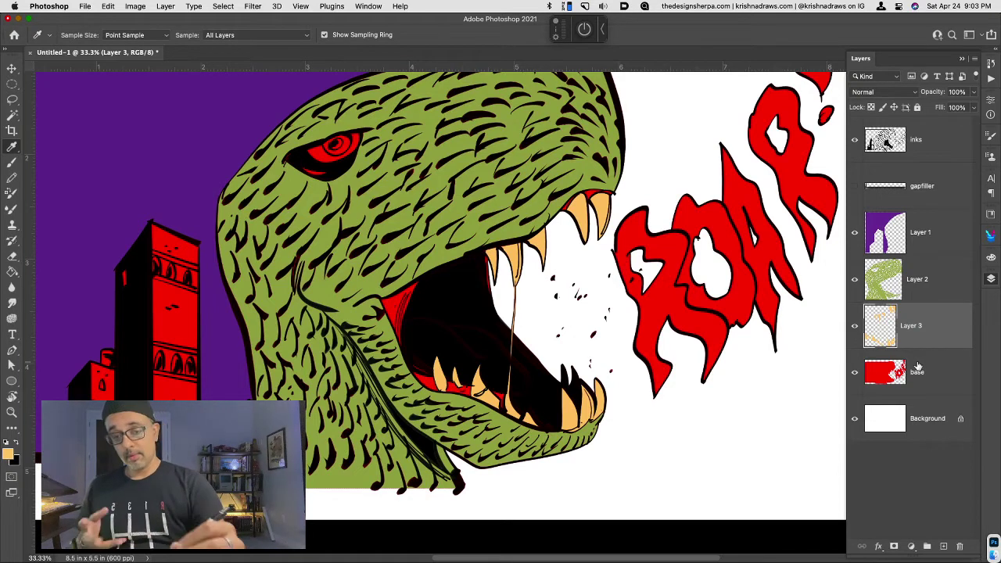
Step: Lasso loosely around the mouth interior on the base layer and copy it to a new layer below the teeth
key(ctrl+plus)
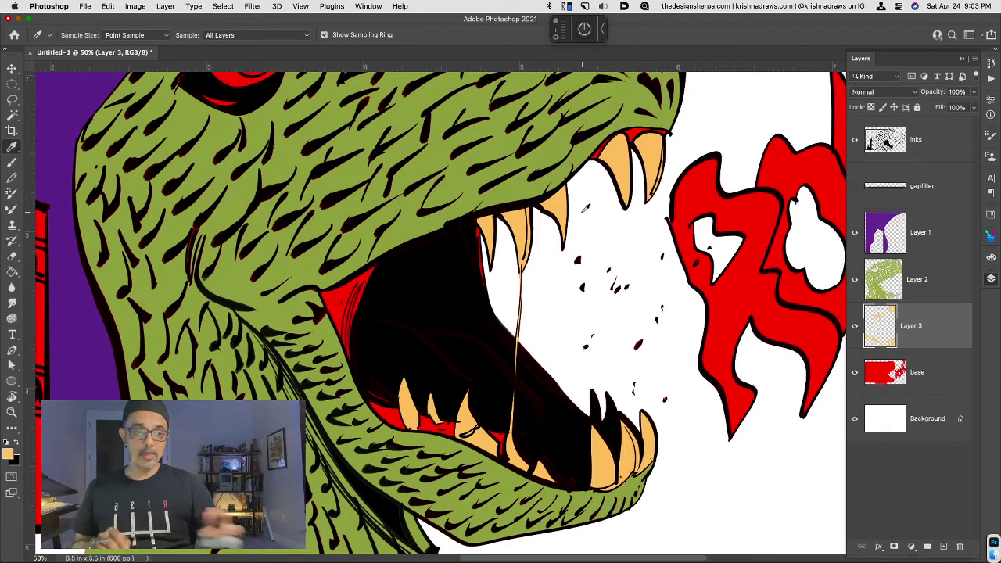
click(909, 377)
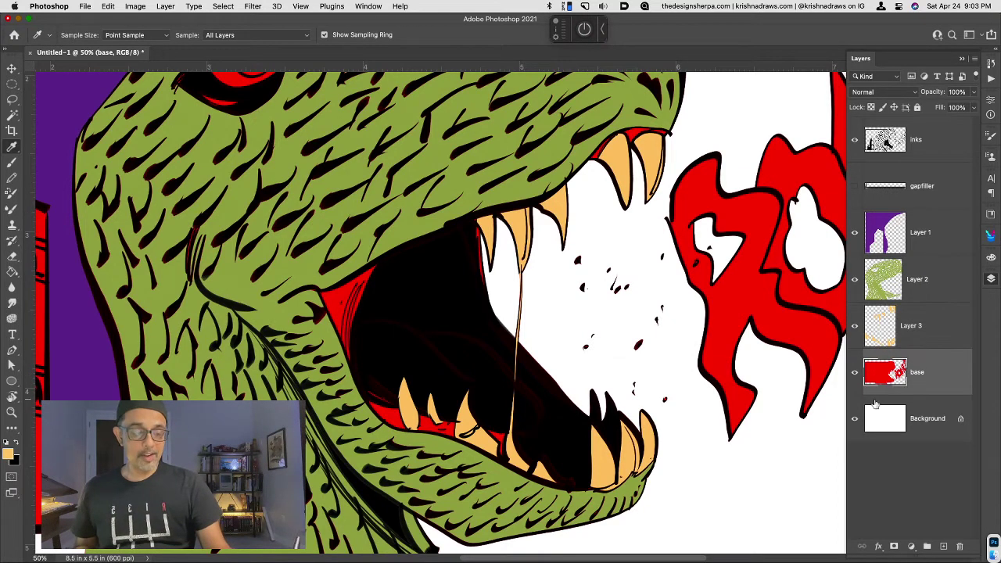
key(super+minus)
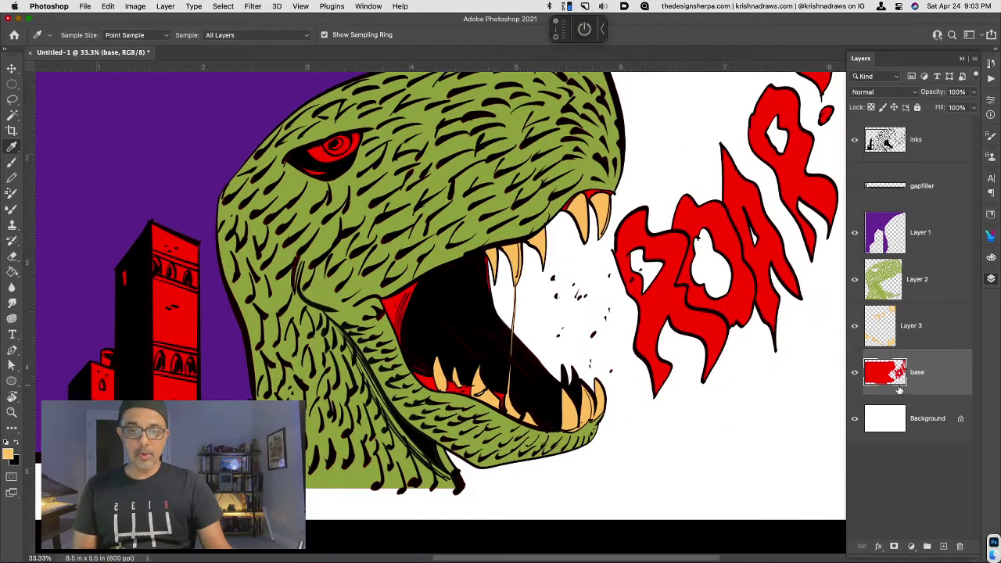
key(l)
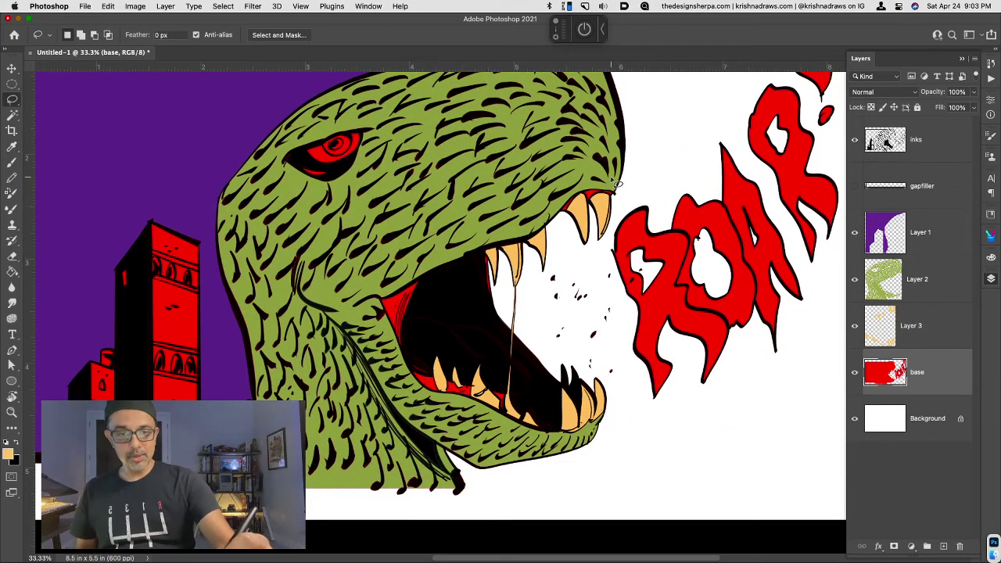
mouse_move(618, 185)
mouse_down()
mouse_move(611, 245)
mouse_move(570, 275)
mouse_move(555, 319)
mouse_move(555, 398)
mouse_move(540, 426)
mouse_move(443, 412)
mouse_move(408, 383)
mouse_move(364, 301)
mouse_move(388, 257)
mouse_move(444, 204)
mouse_move(492, 178)
mouse_move(538, 188)
mouse_move(573, 172)
mouse_move(622, 188)
mouse_up()
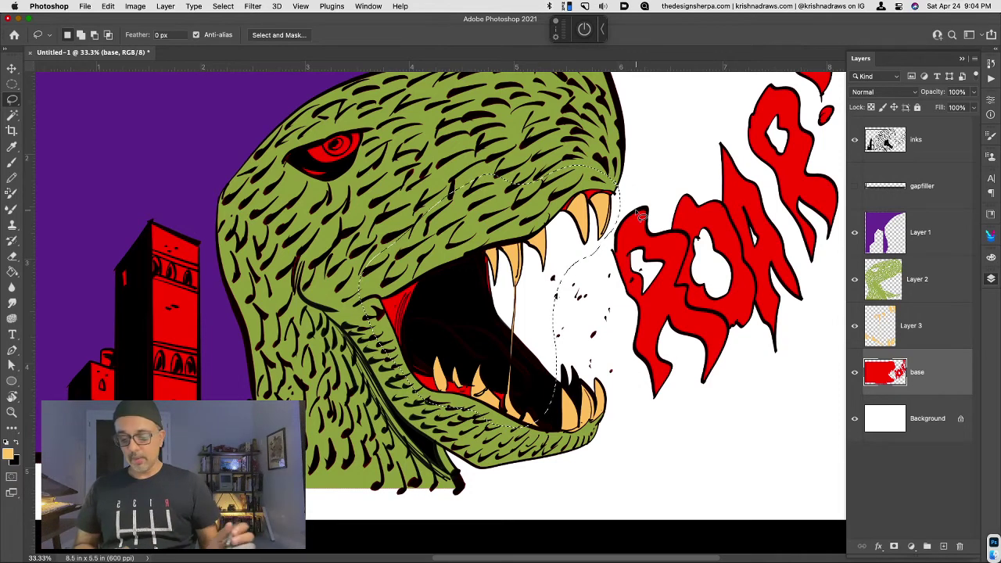
key(super+j)
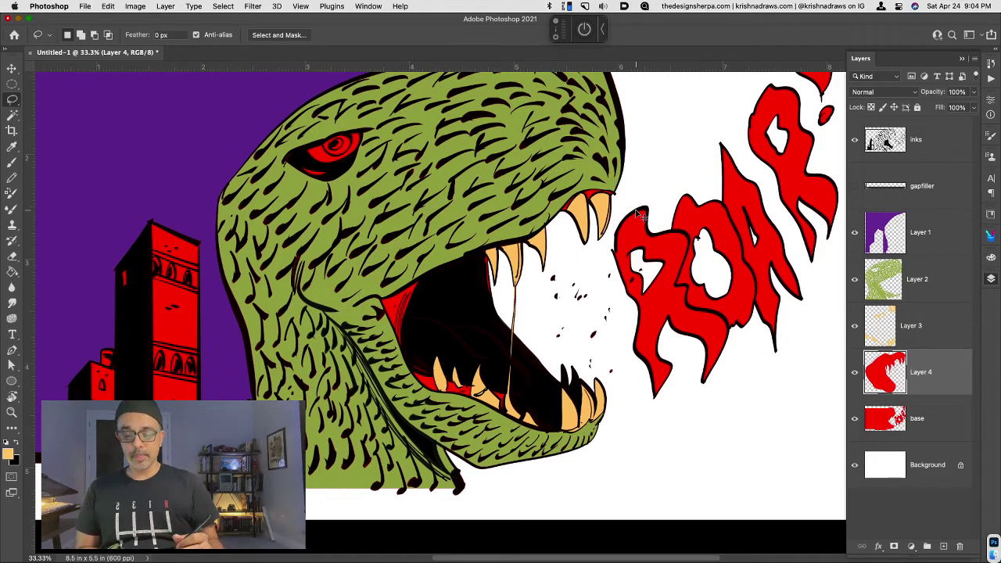
Step: Recolour the copied mouth interior pink with hue -39, saturation -18 and lightness +49
key(super+u)
drag(804, 338, 779, 348)
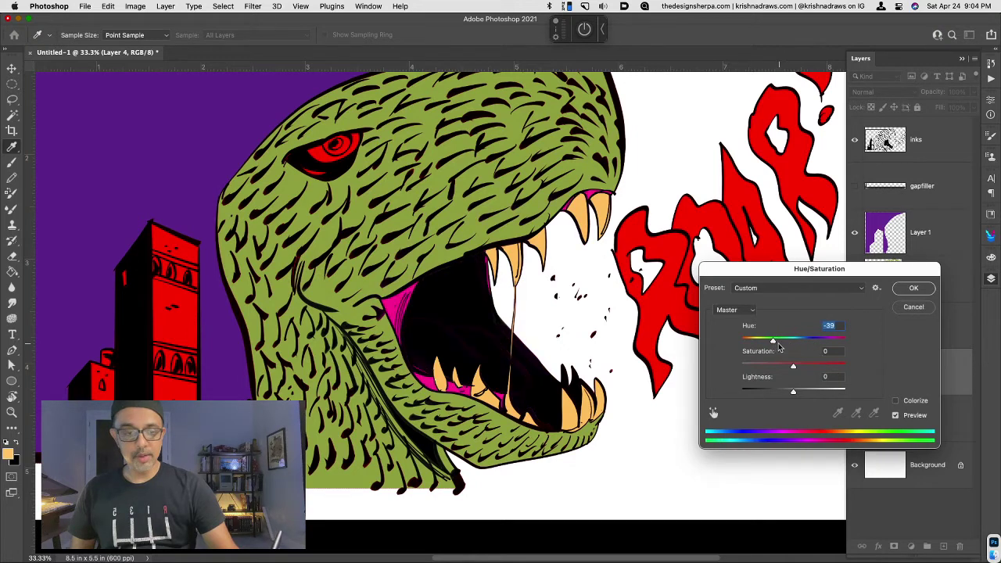
mouse_move(808, 395)
mouse_down()
mouse_move(786, 368)
mouse_move(819, 394)
mouse_up()
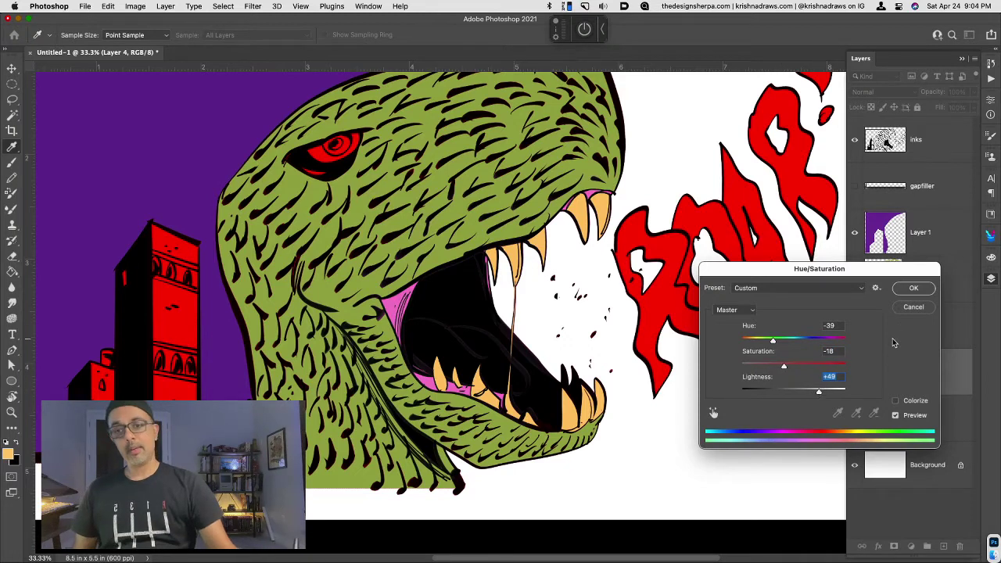
click(913, 288)
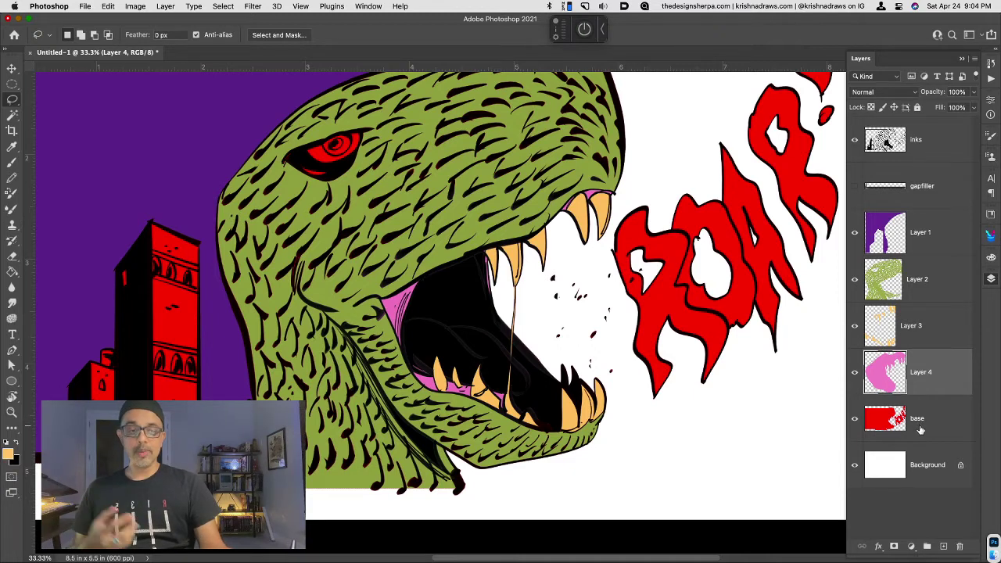
Step: Select the outer part of the eye on the base layer, copy it to a new layer and recolour it yellow with hue +57
key(w)
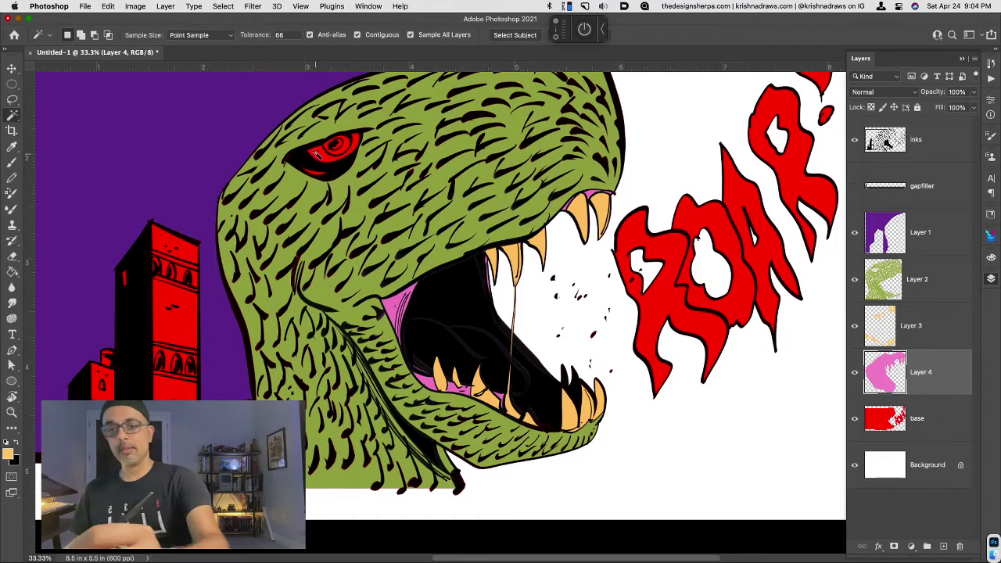
click(915, 427)
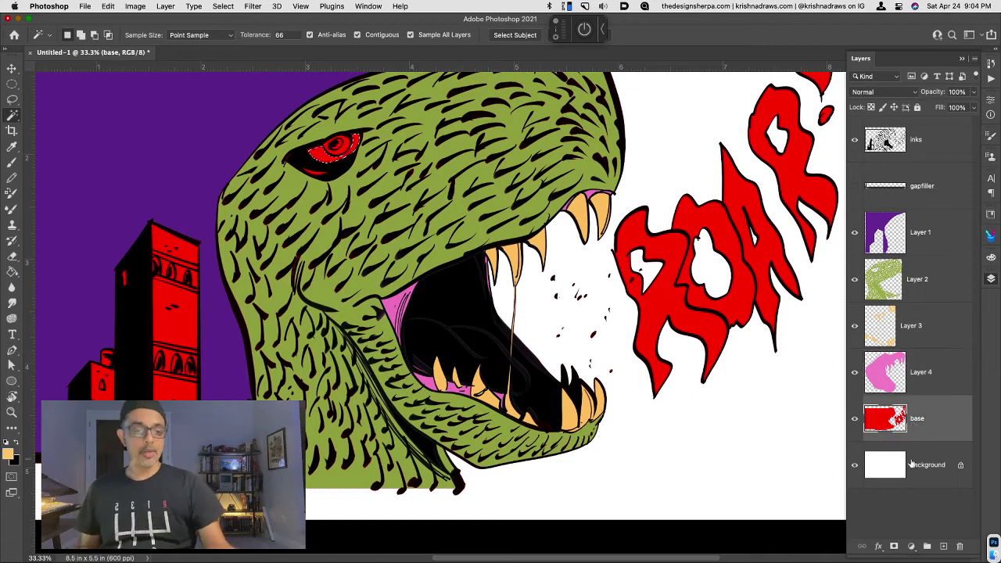
key(ctrl+shift+alt+n)
key(ctrl+u)
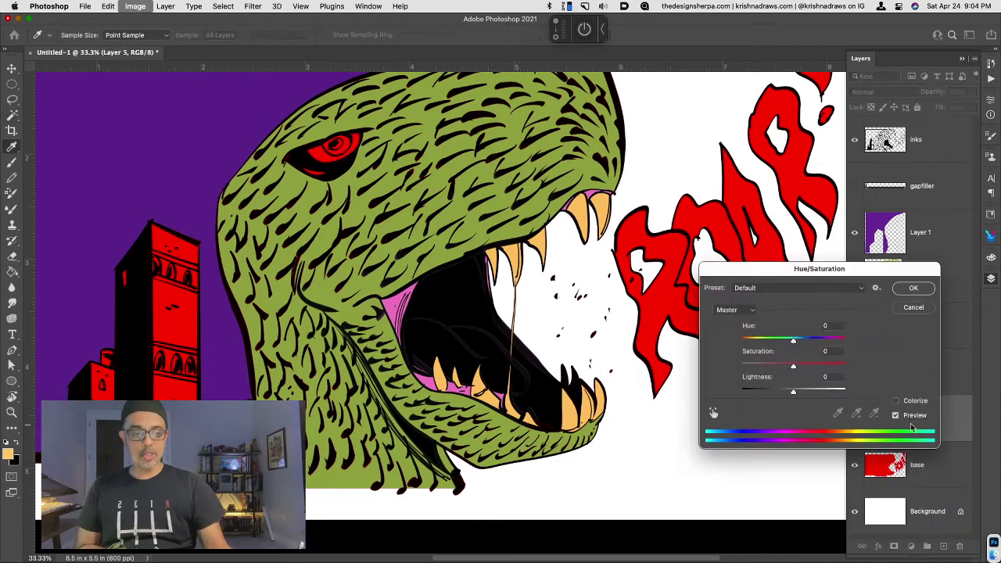
drag(802, 340, 820, 341)
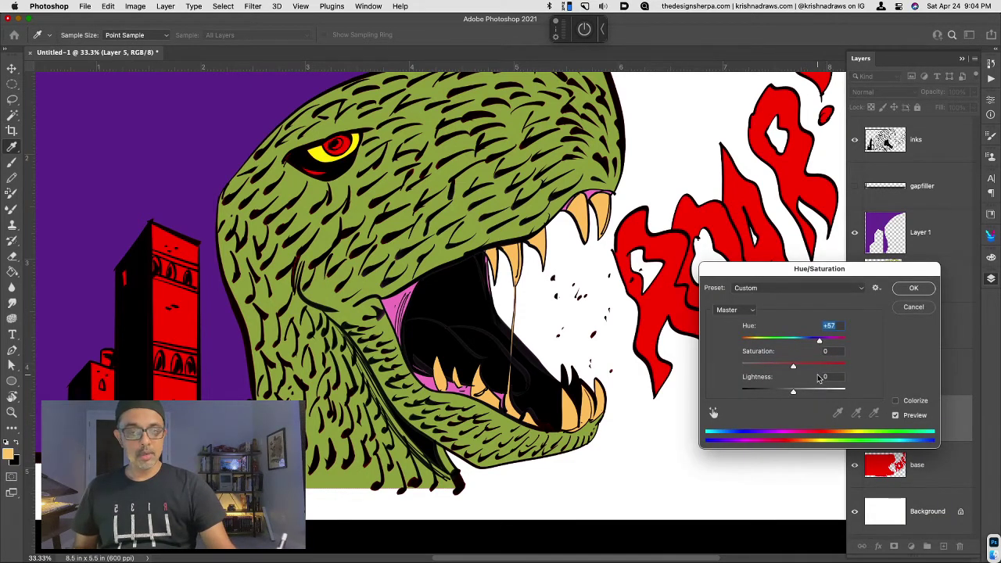
click(912, 289)
key(w)
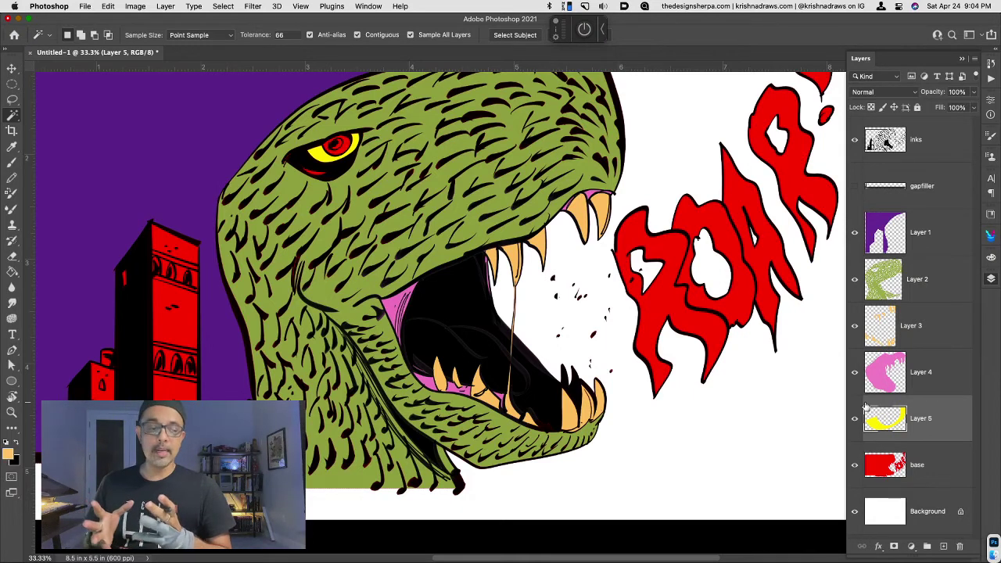
Step: Lasso the red sliver beneath the eye and fill it with the sampled skin green on the monster's green layer
click(915, 469)
key(l)
mouse_move(323, 179)
mouse_down()
mouse_move(322, 256)
mouse_move(291, 315)
mouse_move(255, 217)
mouse_move(285, 157)
mouse_move(313, 160)
mouse_up()
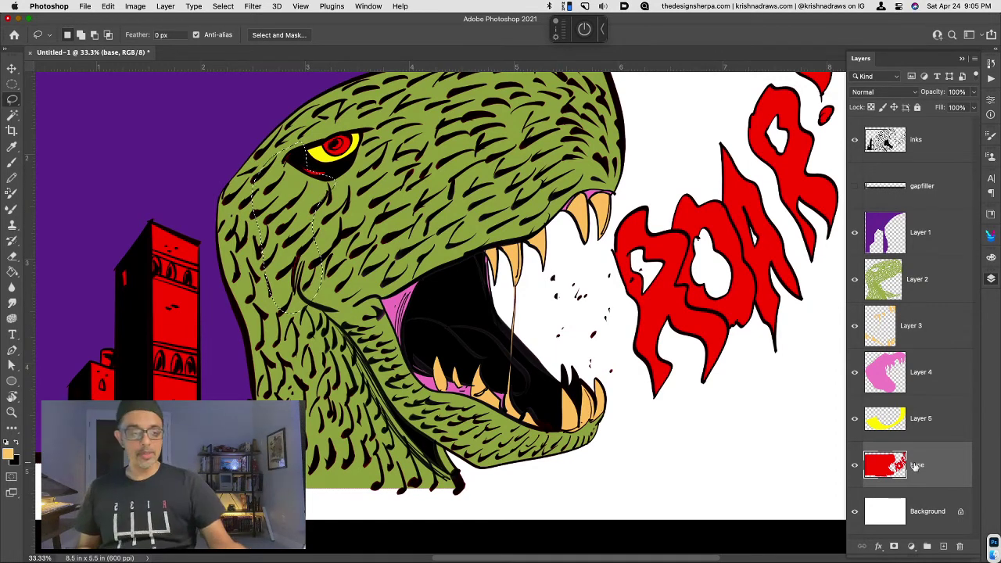
click(917, 293)
key(i)
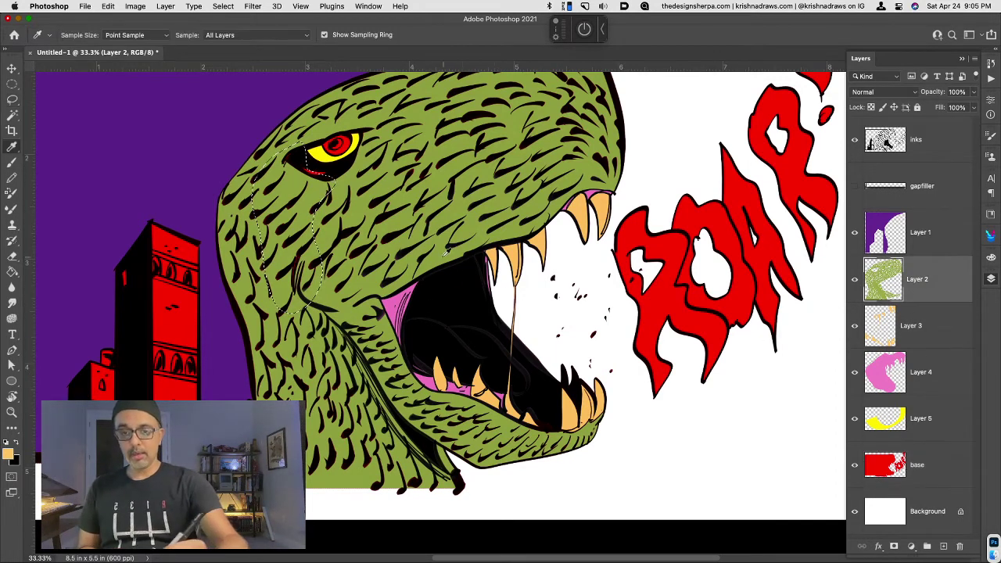
click(445, 252)
key(ctrl+d)
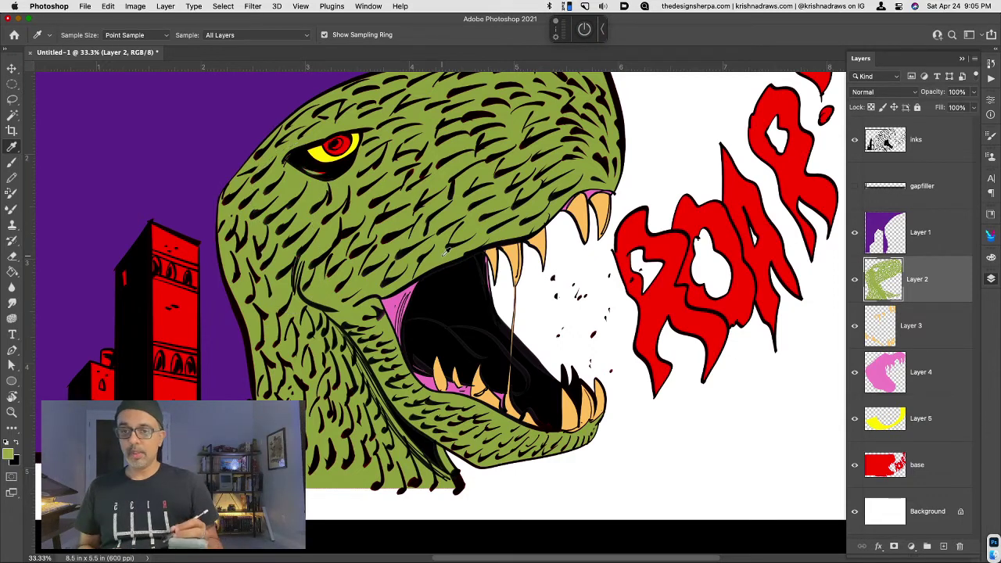
key(l)
drag(330, 172, 322, 197)
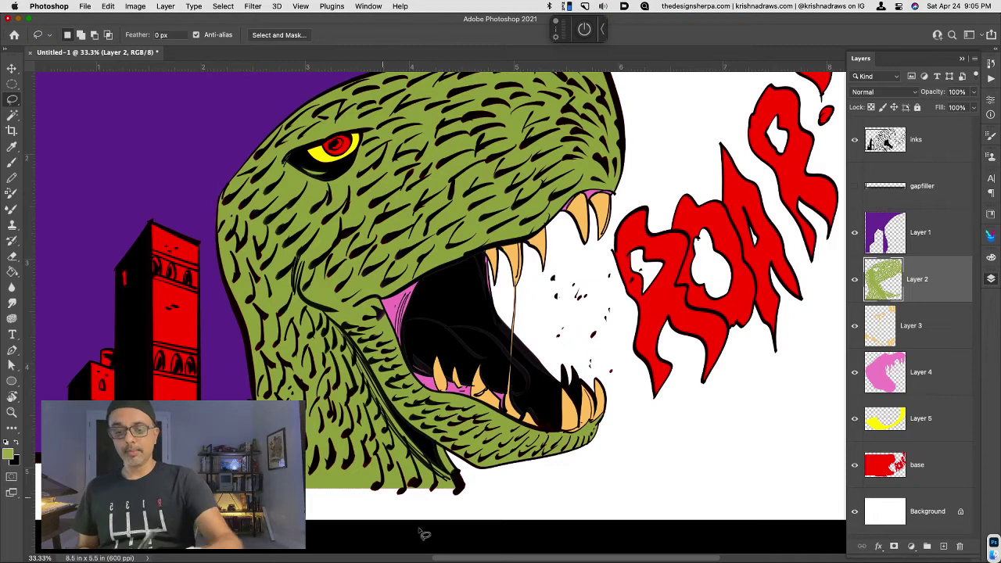
Step: Lasso around the buildings on the base layer and copy them to a new layer
key(super+minus)
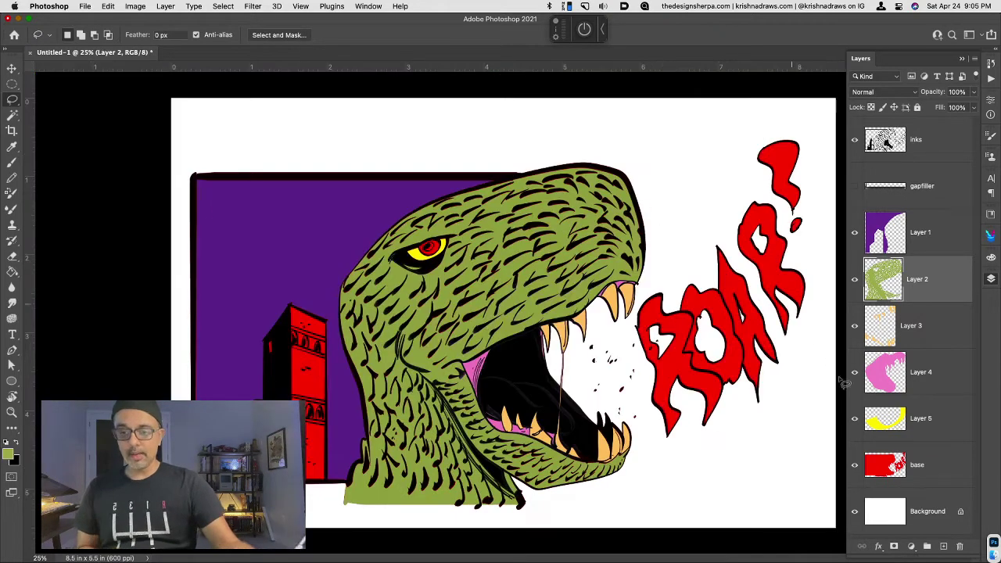
click(909, 469)
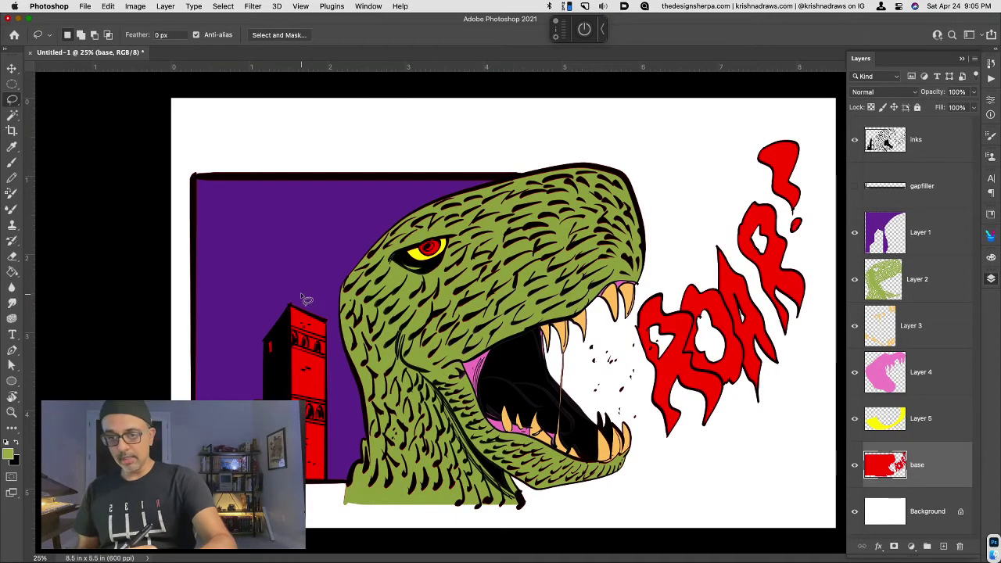
mouse_move(302, 294)
mouse_down()
mouse_move(330, 391)
mouse_move(330, 473)
mouse_move(306, 483)
mouse_up()
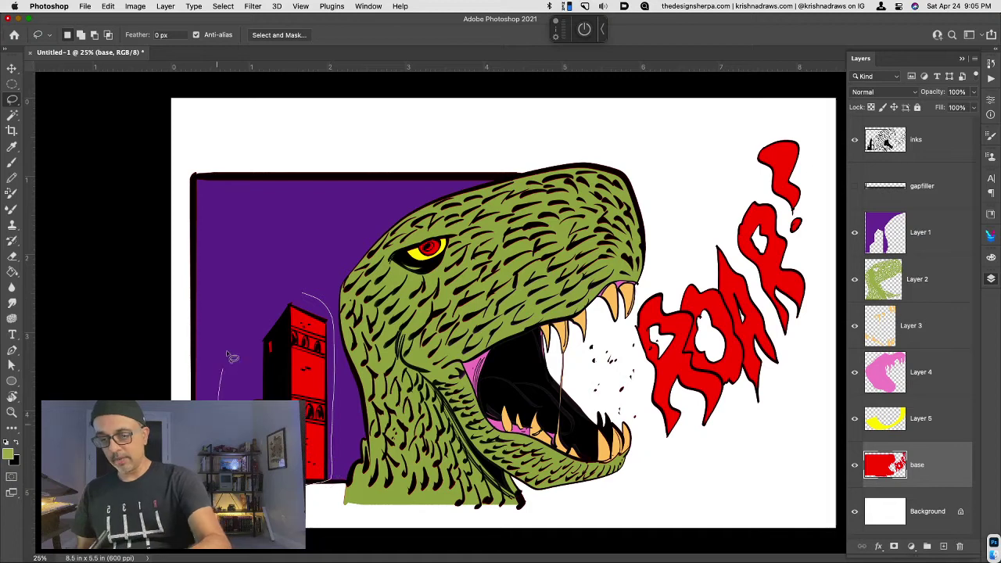
drag(232, 357, 222, 395)
key(super+j)
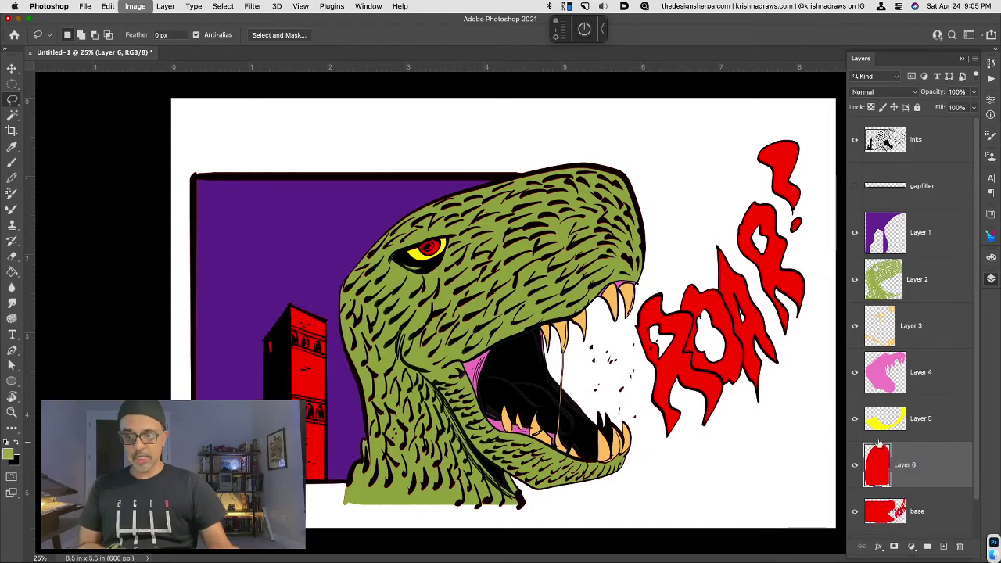
Step: Recolour the copied buildings light purple with a Hue/Saturation adjustment
key(super+u)
drag(793, 338, 810, 393)
click(913, 288)
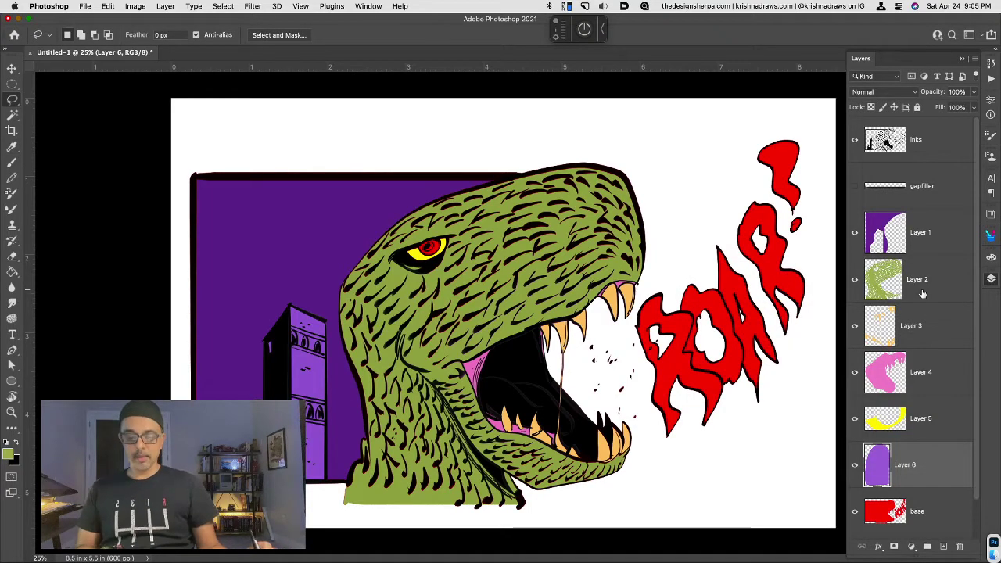
Step: Select the first two arched windows in the tall tower's upper row with the Magic Wand
key(super+plus)
key(super+plus)
key(super+plus)
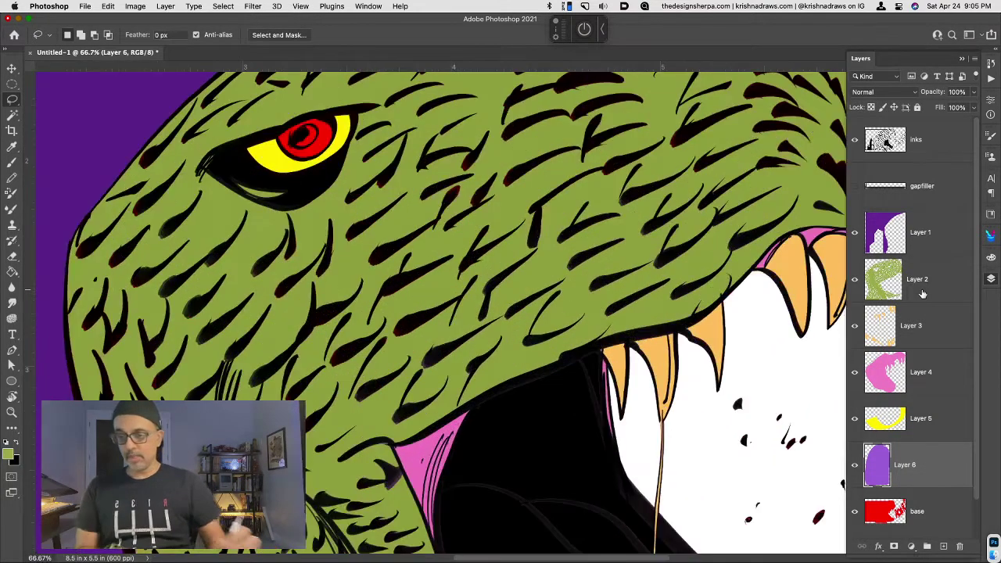
drag(348, 315, 785, 253)
key(w)
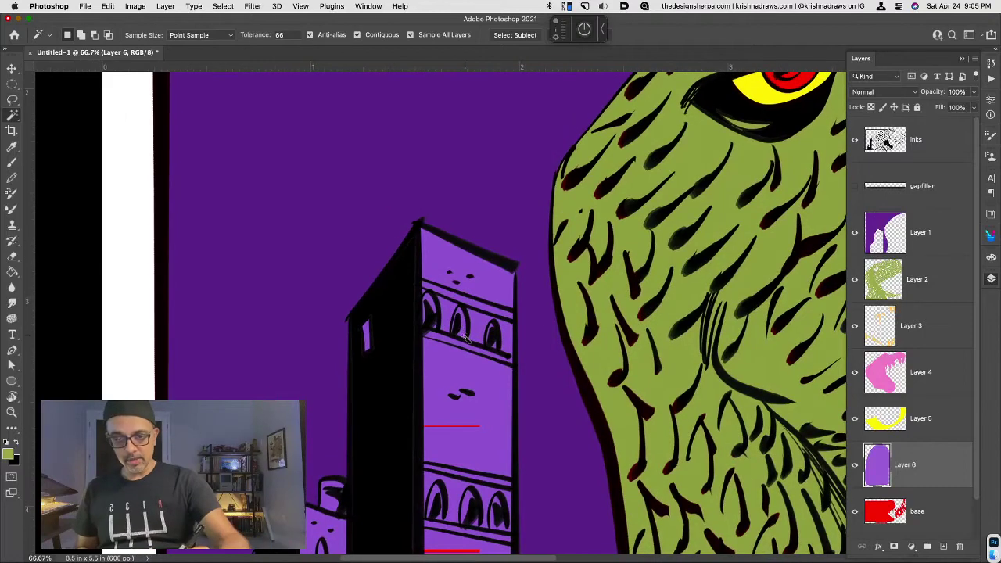
click(462, 327)
shift+click(431, 313)
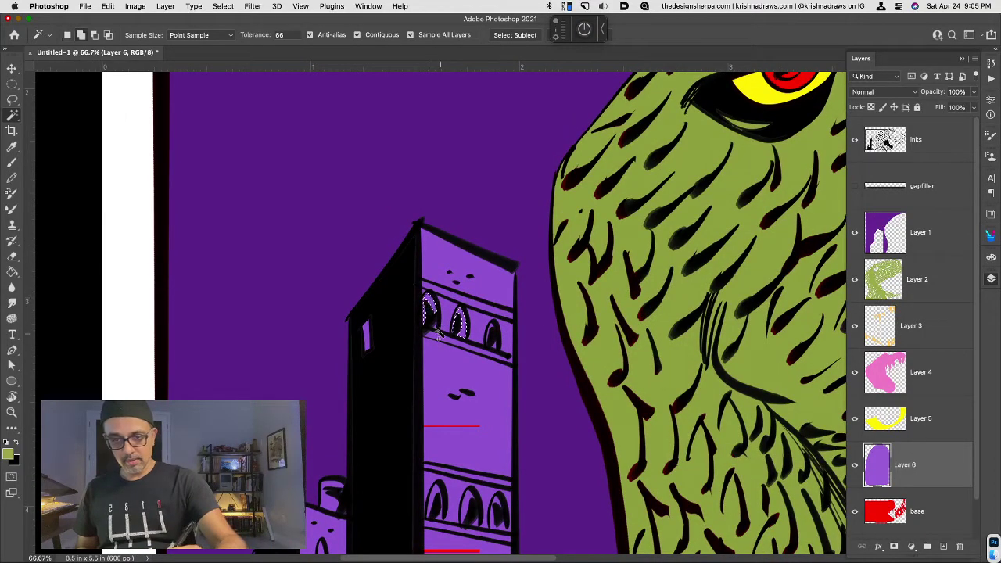
click(497, 345)
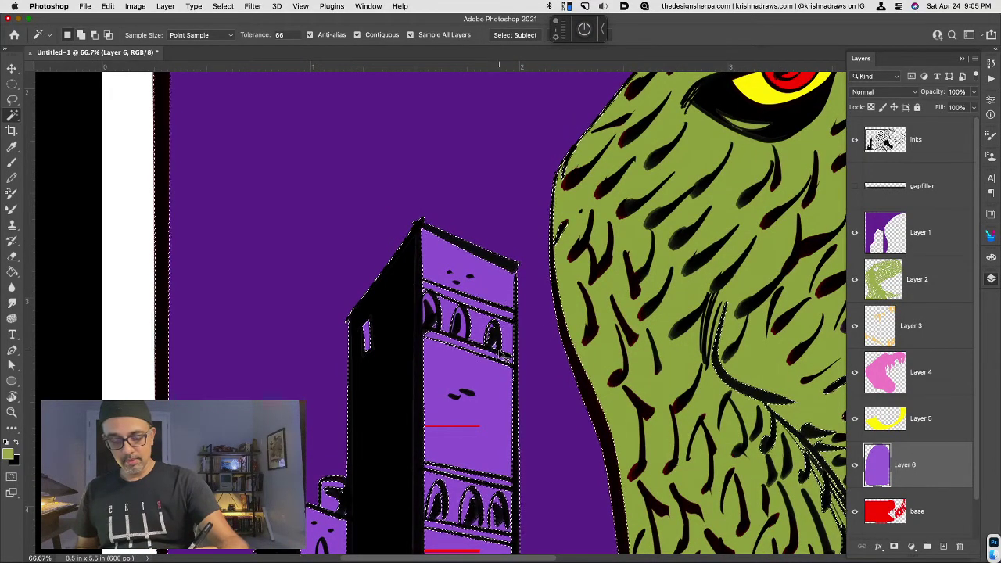
key(super+z)
Step: Add the remaining windows on the tall tower and the smaller building to the selection with the Lasso and copy them to a new layer
key(l)
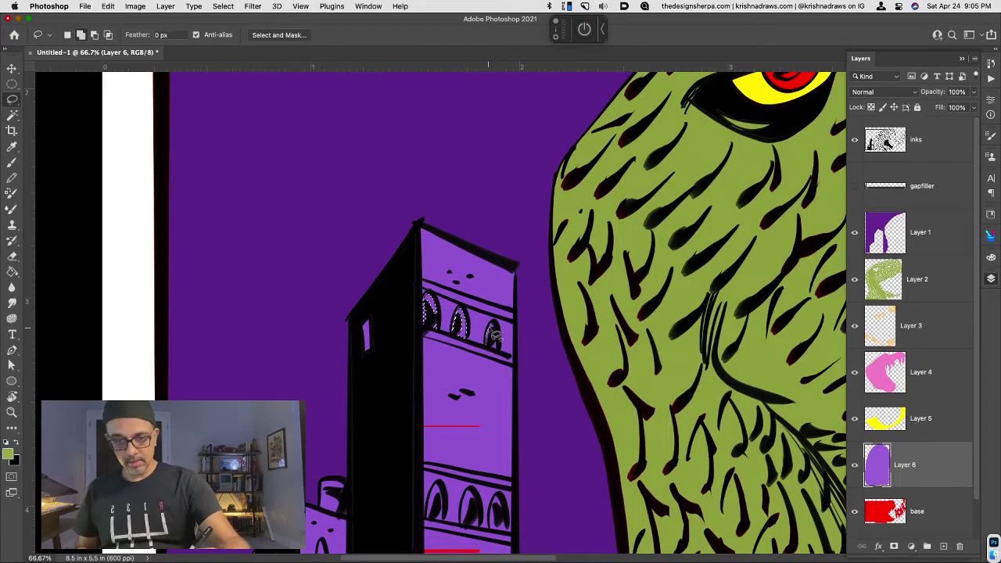
drag(504, 347, 492, 348)
drag(363, 358, 368, 357)
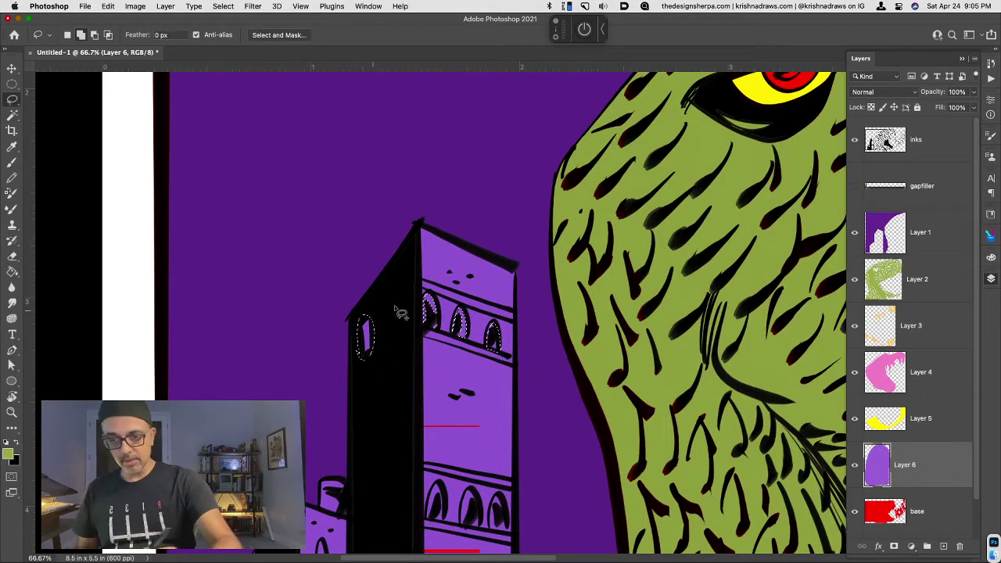
drag(528, 384, 551, 259)
mouse_move(490, 363)
mouse_down()
mouse_move(491, 339)
mouse_move(508, 341)
mouse_move(513, 368)
mouse_move(492, 364)
mouse_up()
mouse_move(349, 398)
mouse_down()
mouse_move(342, 382)
mouse_move(349, 396)
mouse_up()
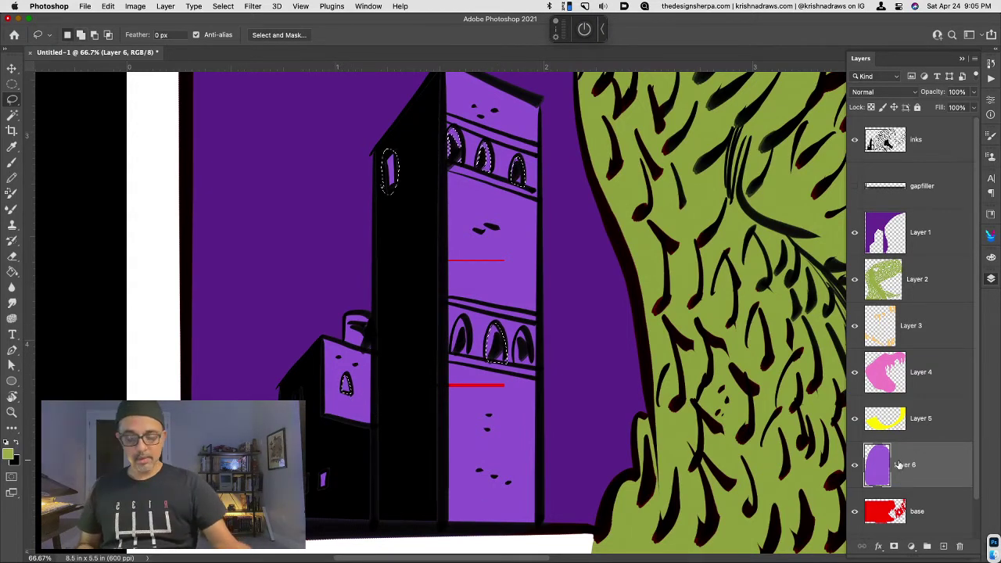
key(ctrl+j)
Step: Recolour the copied windows bright yellow with Hue/Saturation at Hue +158, Saturation +51 and Lightness +24
key(ctrl+u)
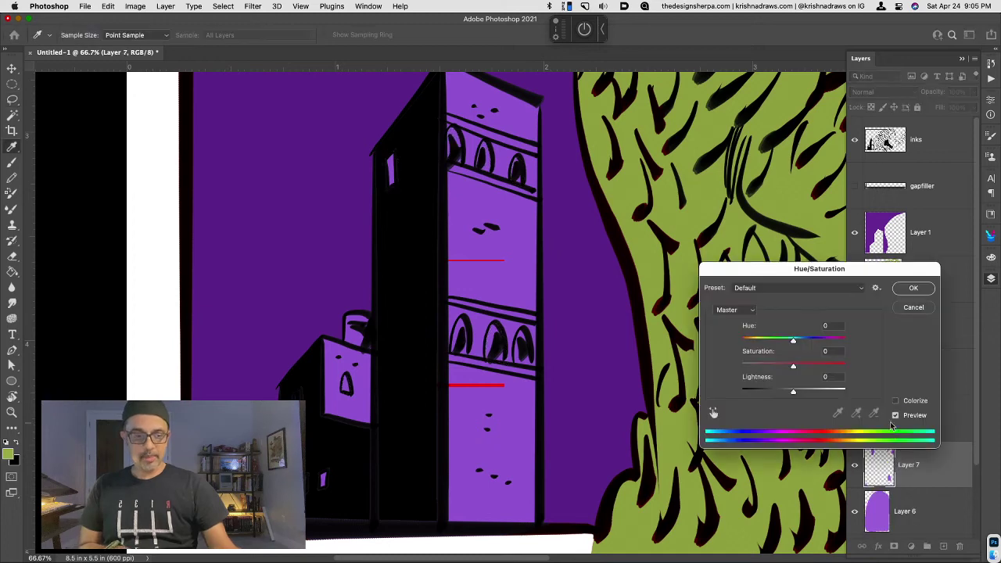
drag(793, 339, 842, 343)
click(760, 342)
click(807, 394)
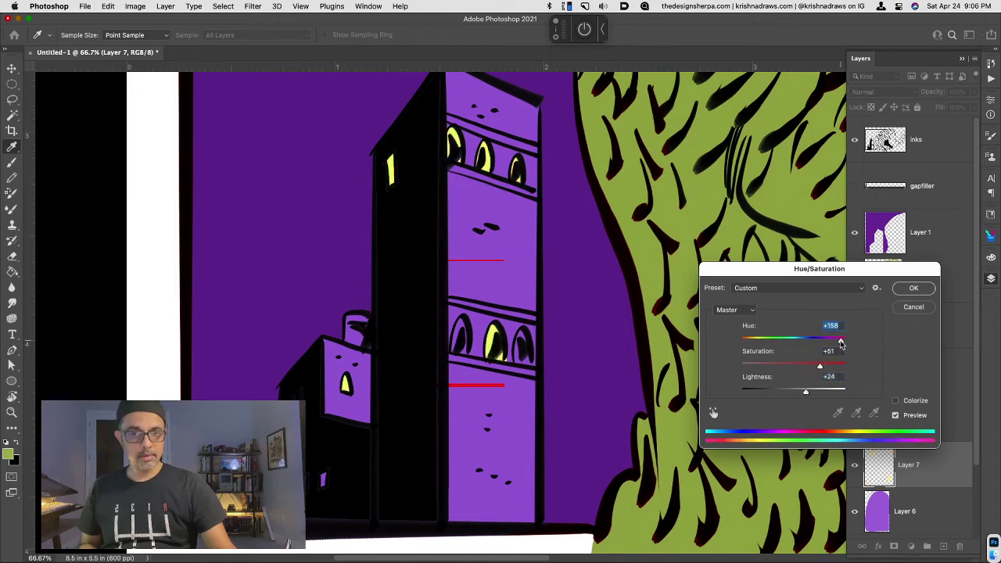
click(913, 288)
Step: Lasso around the ROAR! lettering on the base layer and copy it to a new layer
key(l)
key(super+minus)
key(super+minus)
key(super+minus)
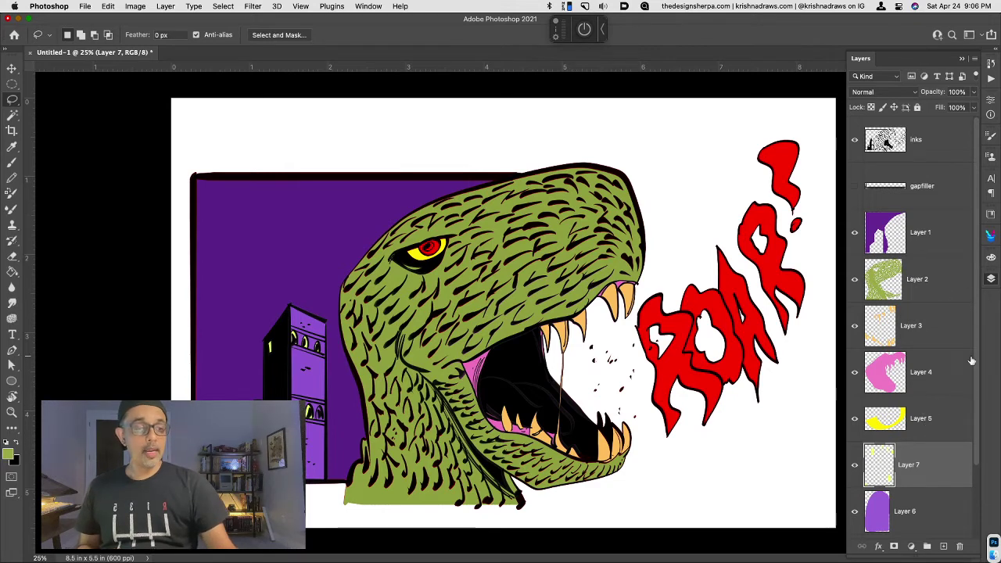
drag(975, 372, 975, 418)
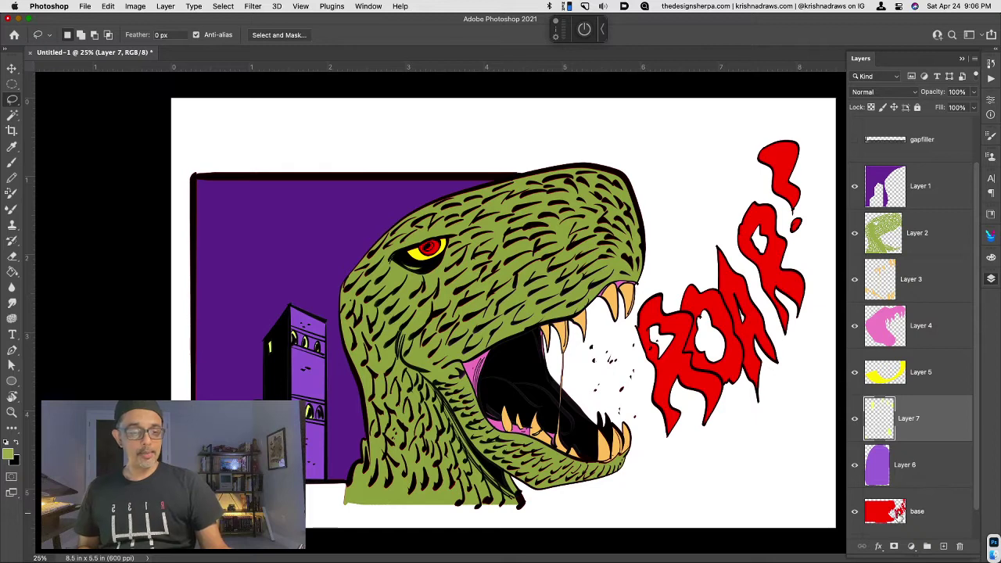
click(898, 512)
mouse_move(721, 197)
mouse_down()
mouse_move(808, 123)
mouse_move(832, 282)
mouse_move(769, 438)
mouse_move(676, 460)
mouse_move(642, 417)
mouse_move(628, 339)
mouse_move(667, 260)
mouse_up()
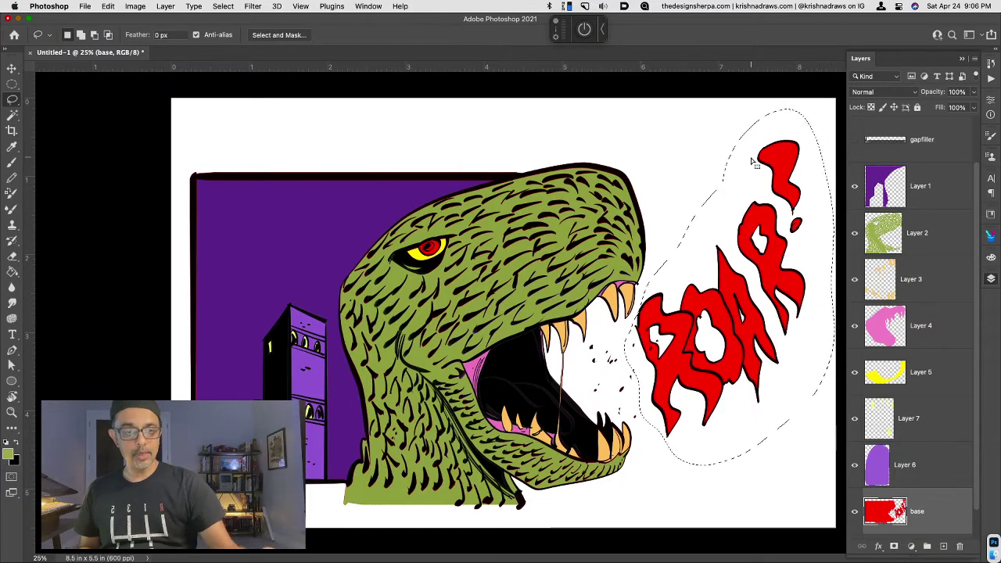
key(super+j)
Step: Recolour the copied lettering orange with a Hue/Saturation adjustment at Hue +31
key(super+u)
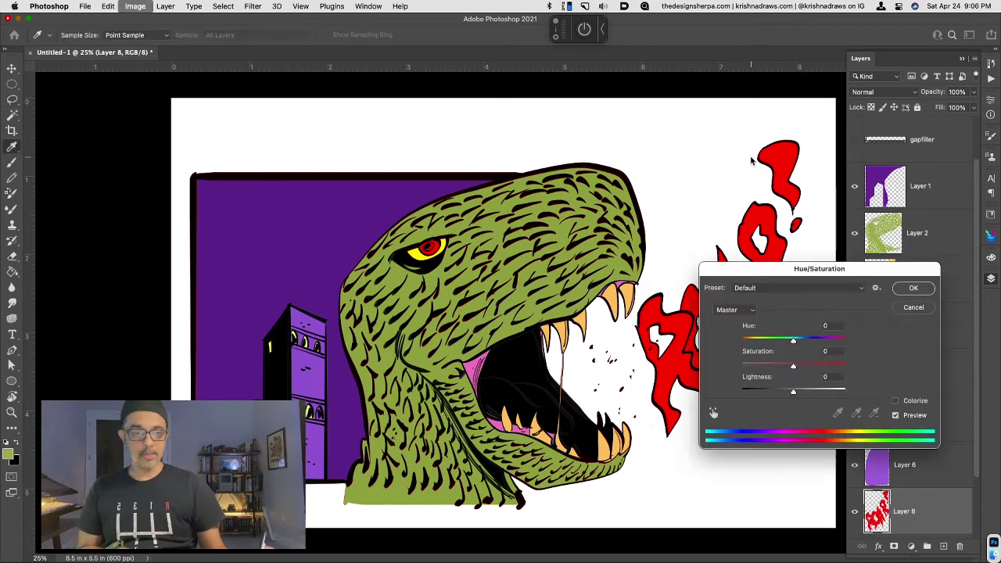
drag(794, 340, 810, 343)
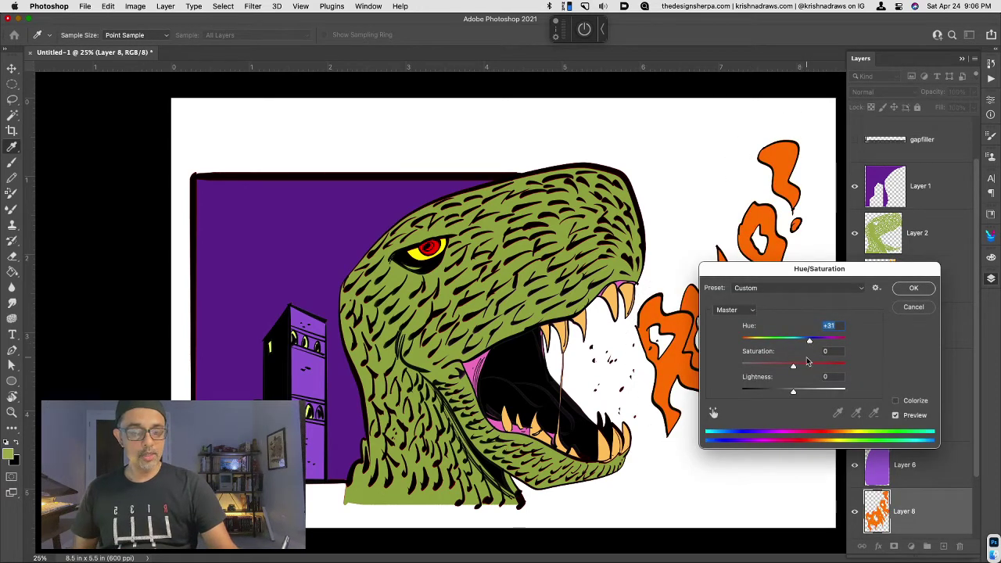
click(913, 288)
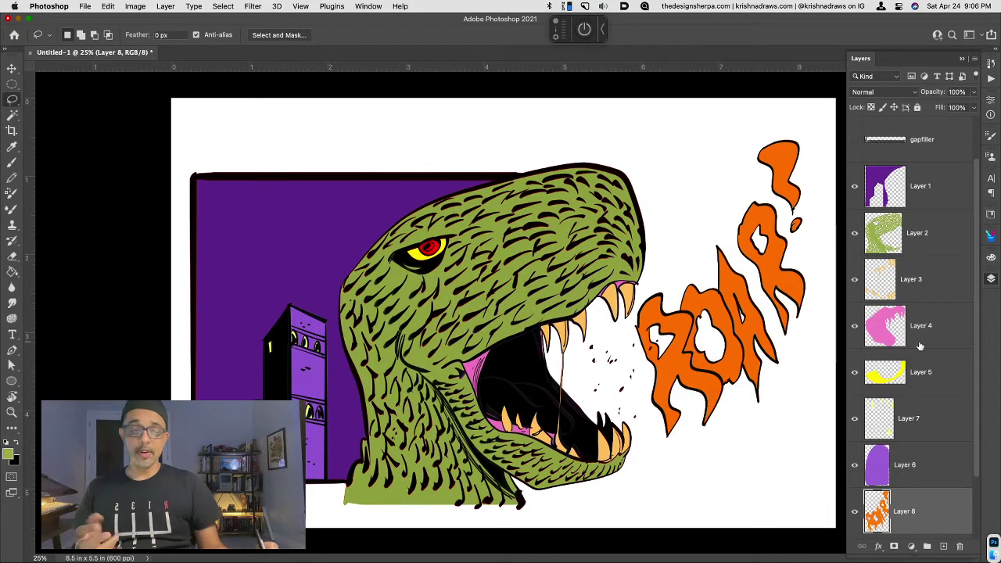
Step: Select the highlight inside the monster's pupil with the Magic Wand and copy it from the base layer to a new layer
scroll(503, 316, up, 2)
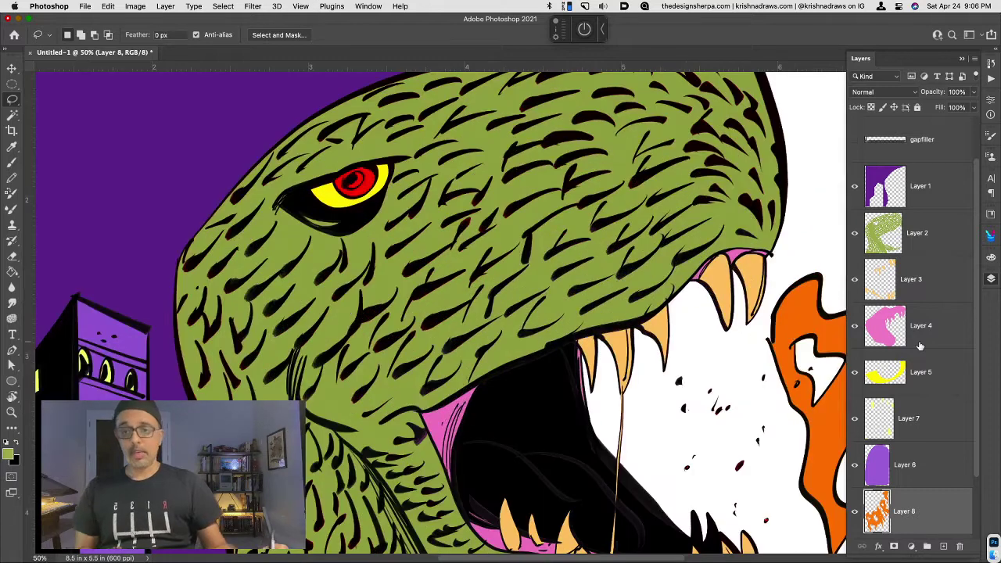
key(w)
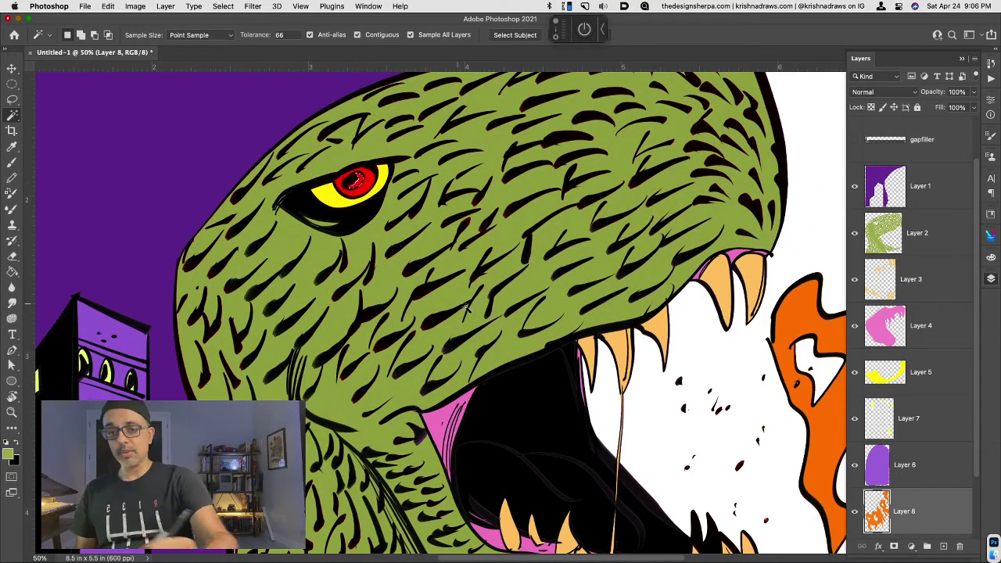
scroll(975, 494, down, 3)
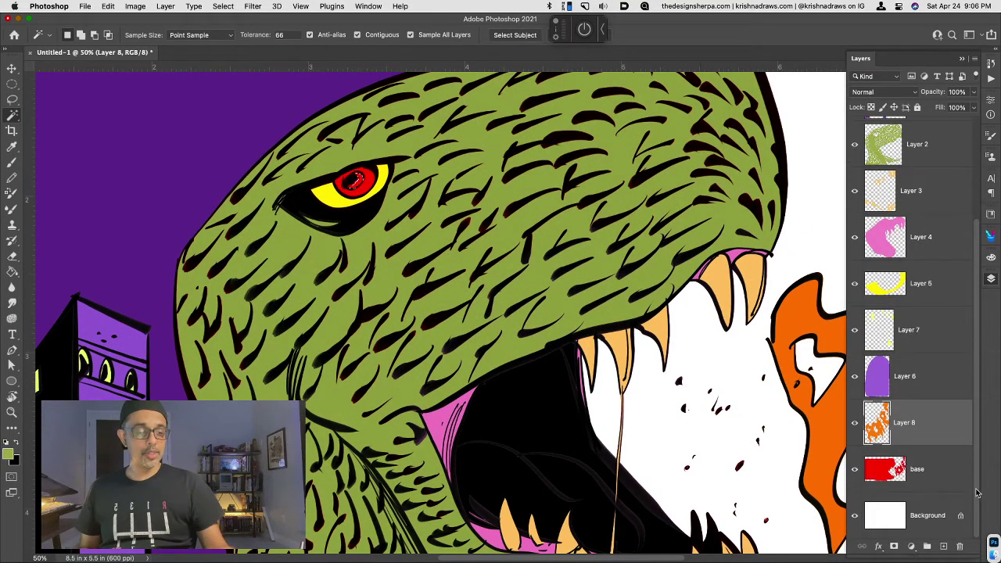
click(935, 475)
Step: Turn the copied eye highlight white with a Hue/Saturation adjustment at Lightness +100
key(ctrl+u)
drag(793, 390, 869, 401)
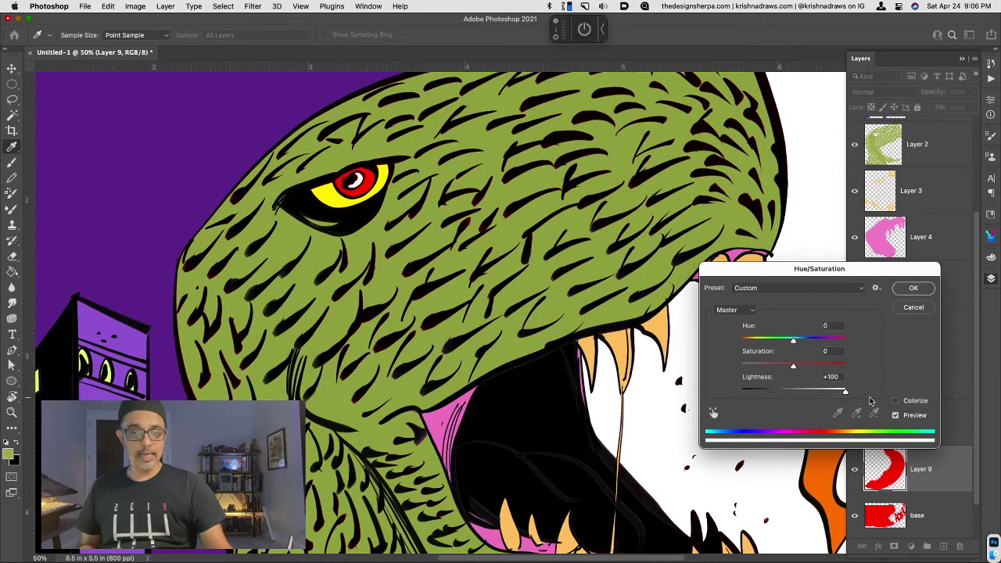
drag(776, 399, 876, 408)
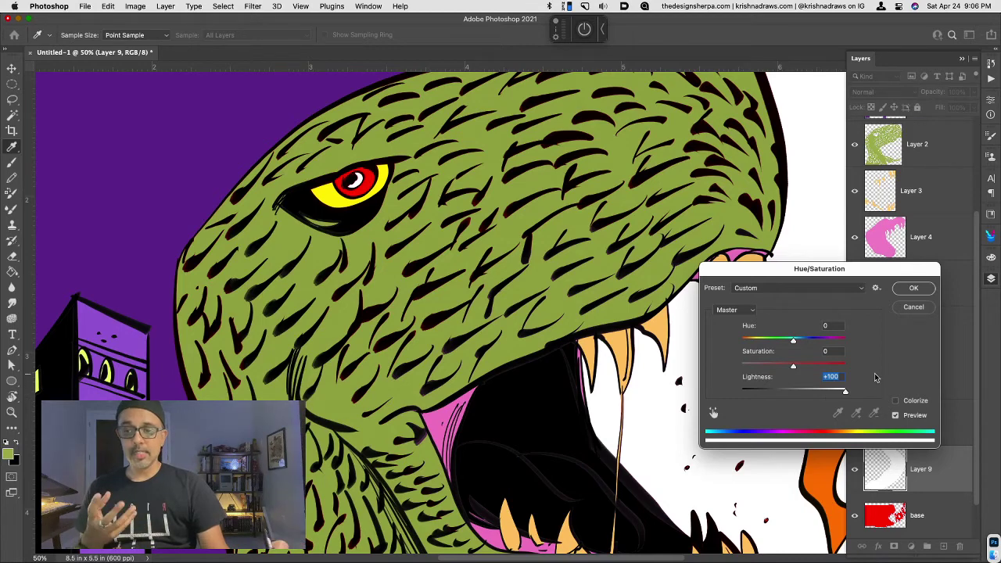
click(914, 289)
Step: Merge all the colour layers from Layer 1 down to Layer 9 into one layer and rename it flats
key(super+minus)
key(super+minus)
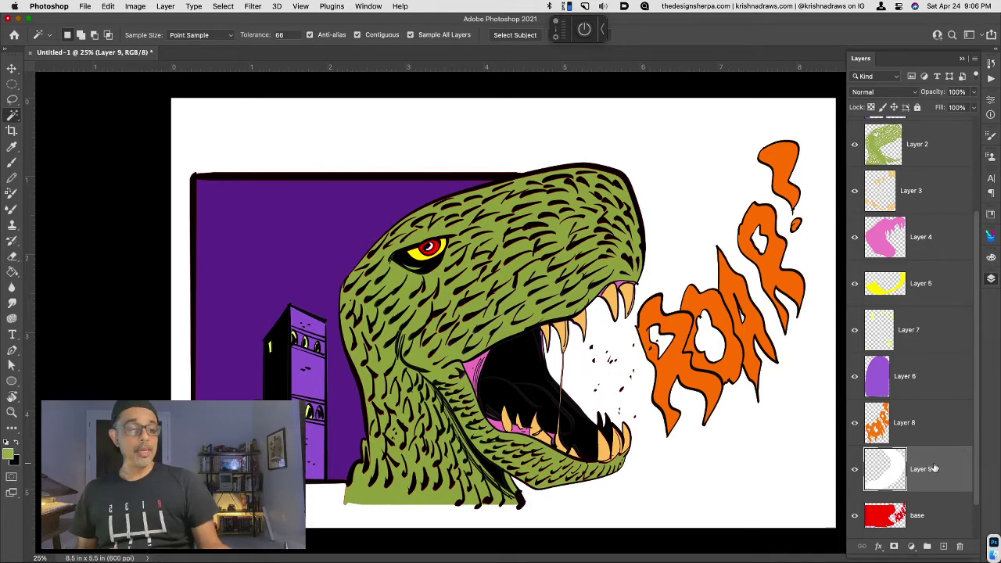
drag(975, 445, 972, 292)
shift+click(915, 240)
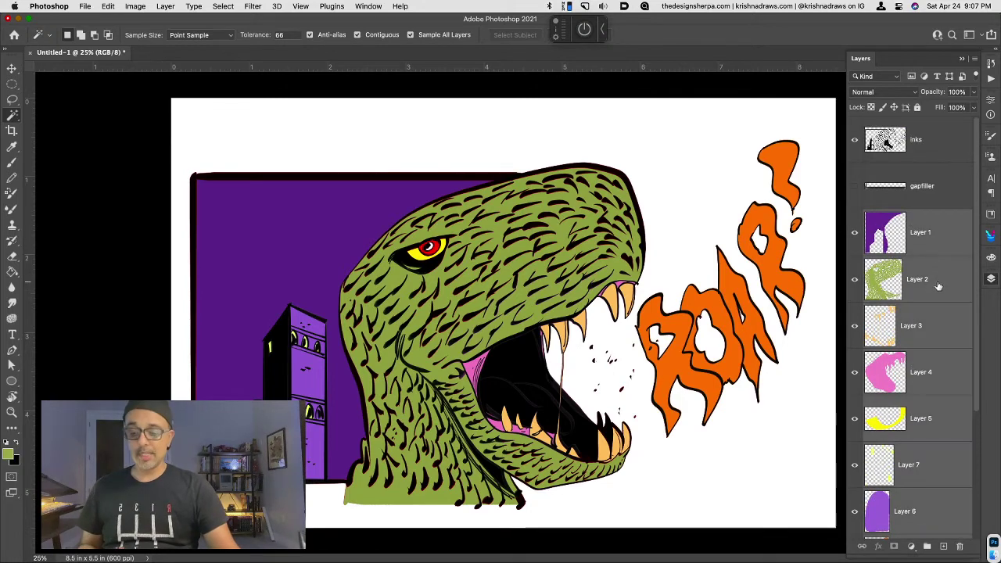
key(super+e)
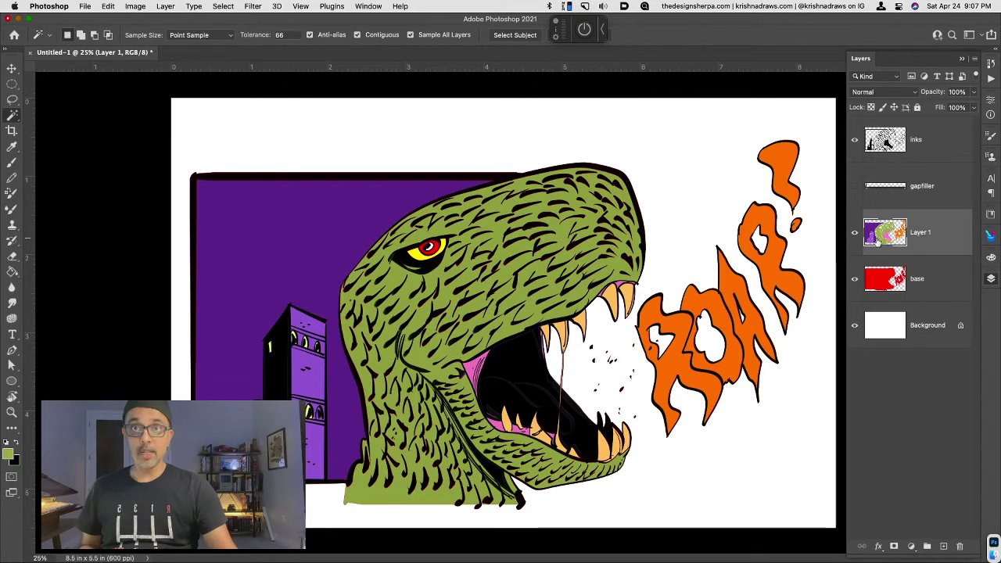
double_click(920, 233)
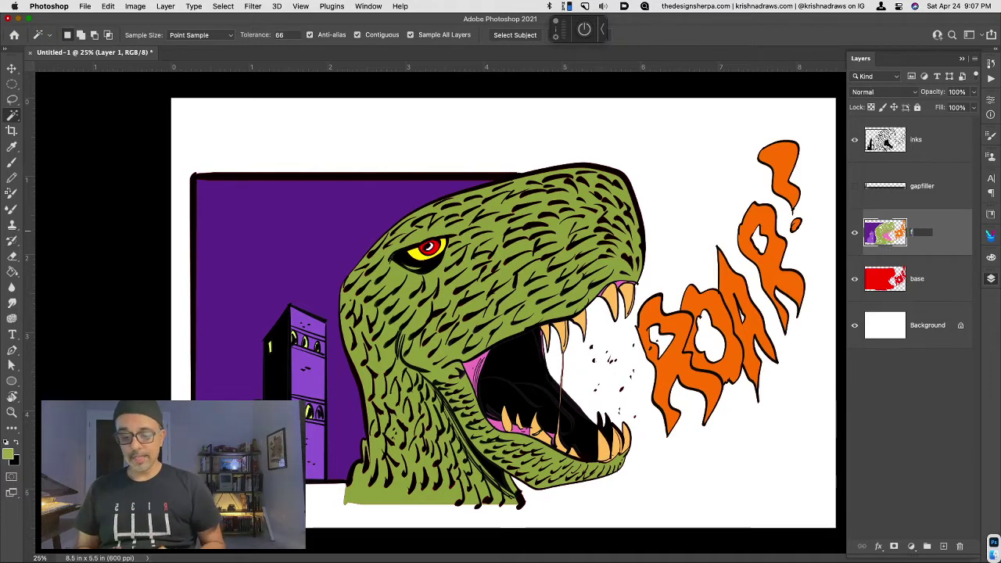
text(flats)
key(Return)
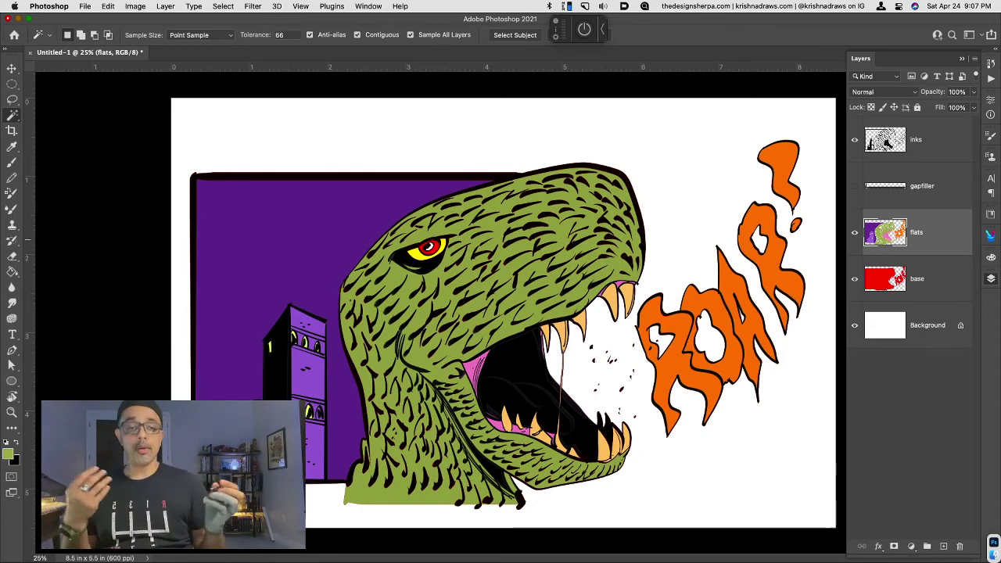
Step: Lasso the front of the monster's snout and its lower jaw on the flats layer and copy both areas to a new layer
key(l)
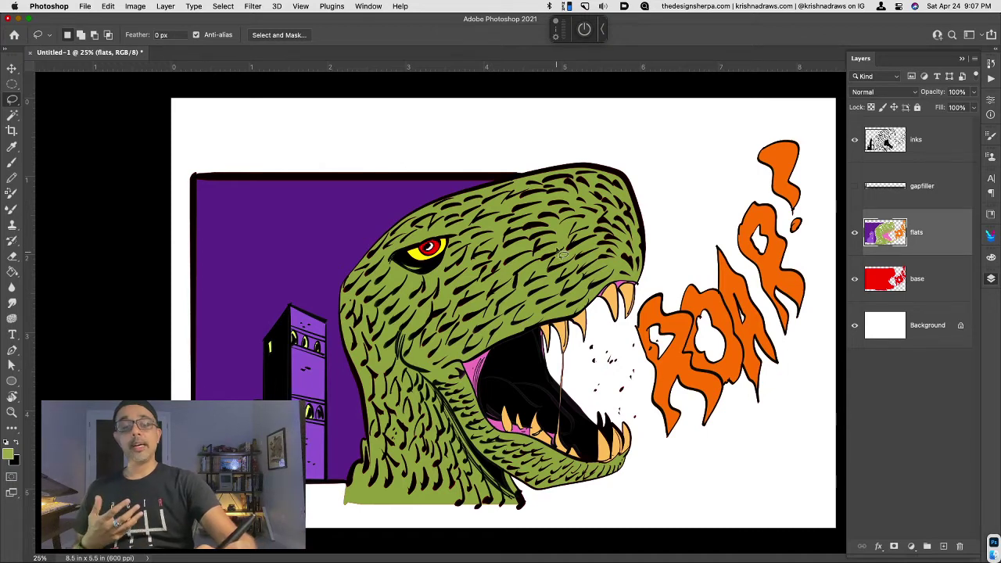
mouse_move(607, 173)
mouse_down()
mouse_move(518, 203)
mouse_move(476, 291)
mouse_move(425, 335)
mouse_move(428, 365)
mouse_move(453, 368)
mouse_move(544, 333)
mouse_move(571, 354)
mouse_move(607, 301)
mouse_move(637, 321)
mouse_move(656, 277)
mouse_move(659, 201)
mouse_move(612, 144)
mouse_up()
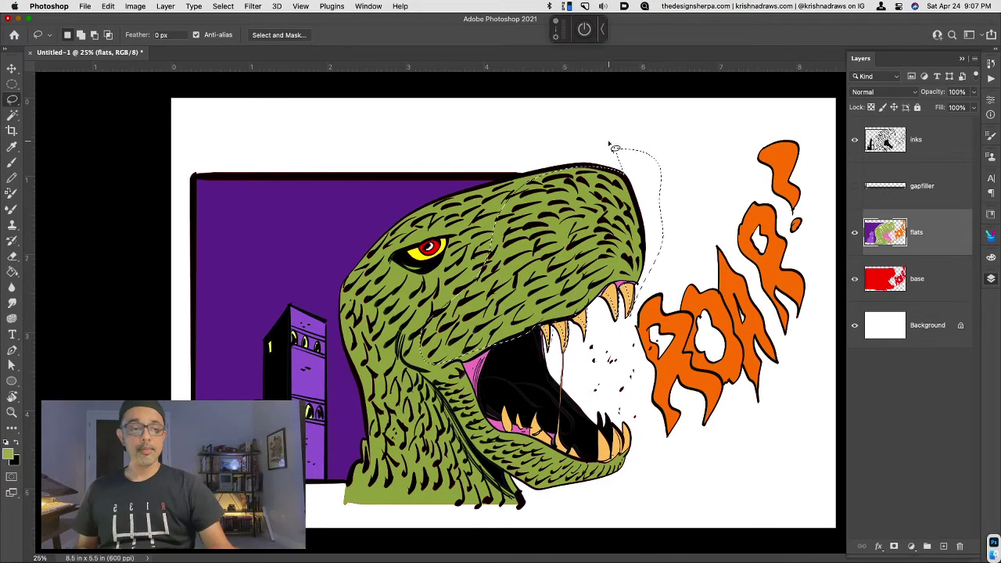
mouse_move(428, 360)
mouse_down()
mouse_move(523, 462)
mouse_move(592, 489)
mouse_move(635, 458)
mouse_move(633, 431)
mouse_move(618, 468)
mouse_move(605, 454)
mouse_move(600, 472)
mouse_move(577, 464)
mouse_move(540, 446)
mouse_move(488, 386)
mouse_move(489, 418)
mouse_move(455, 349)
mouse_up()
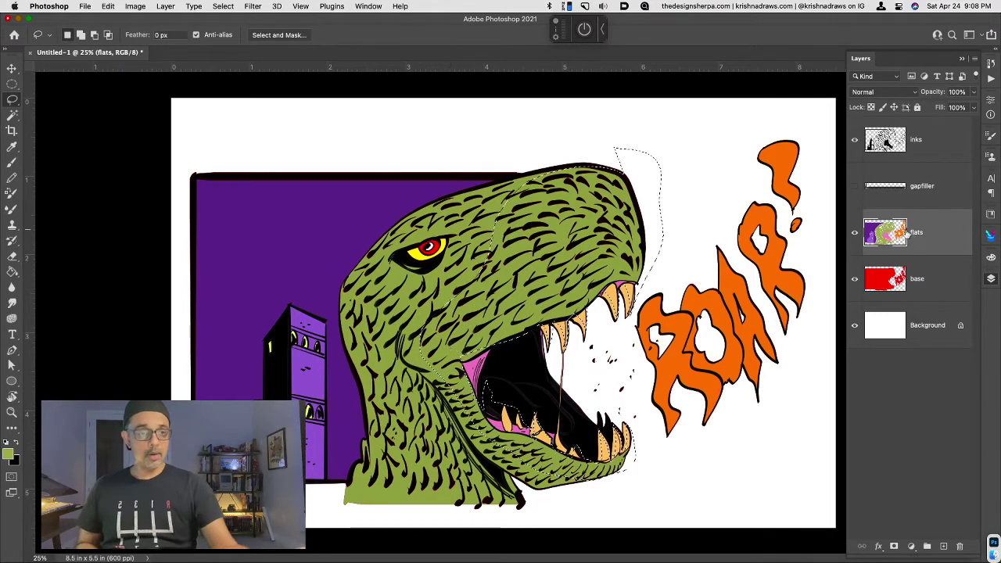
key(super+j)
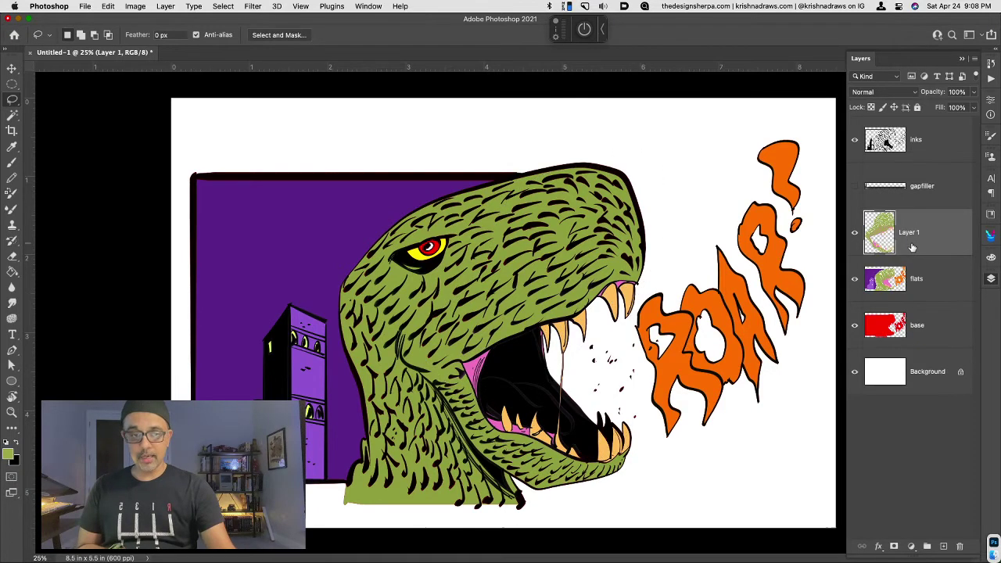
Step: Lighten the copied snout and jaw with Hue/Saturation at Saturation +23 and Lightness +31
key(super+u)
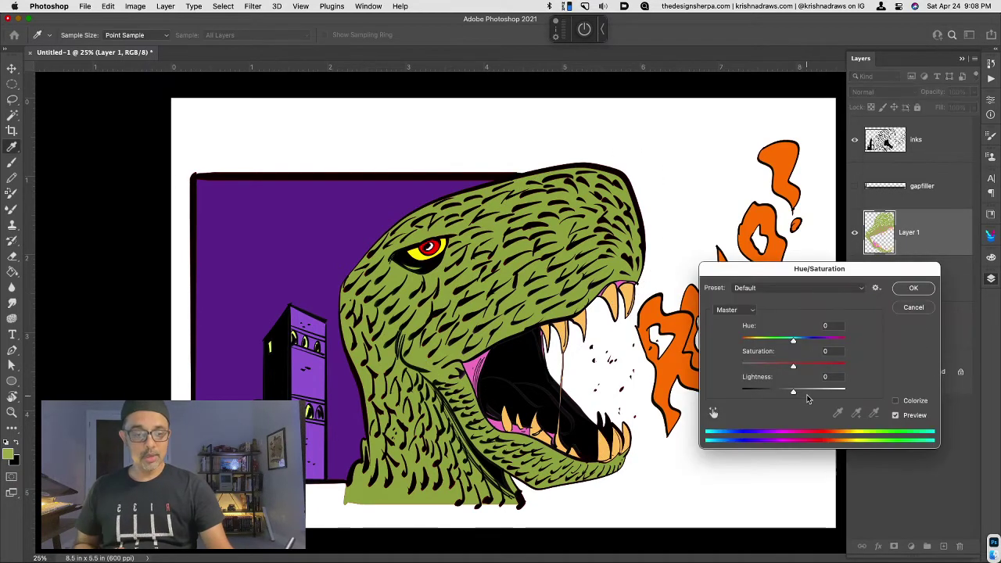
drag(794, 390, 806, 368)
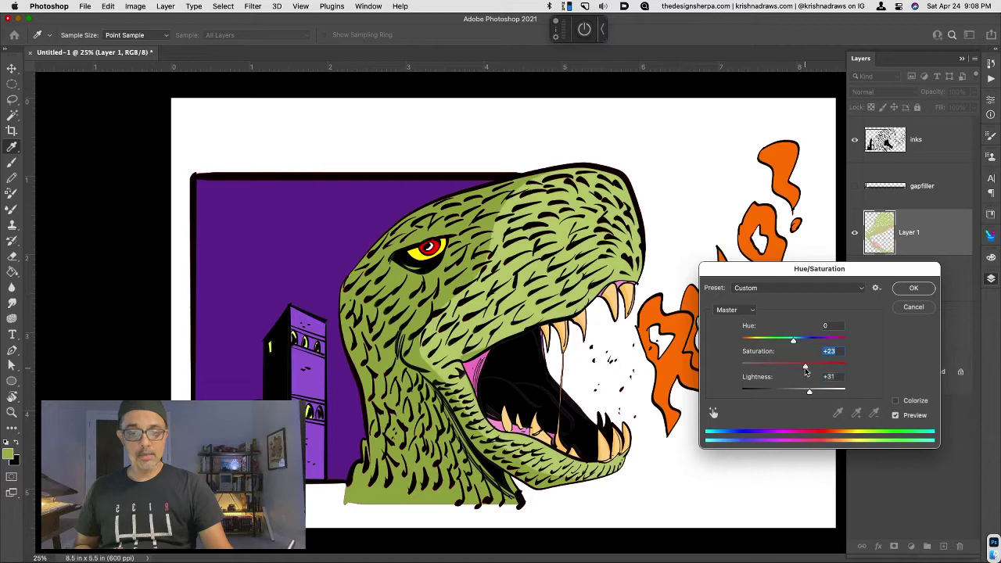
click(914, 289)
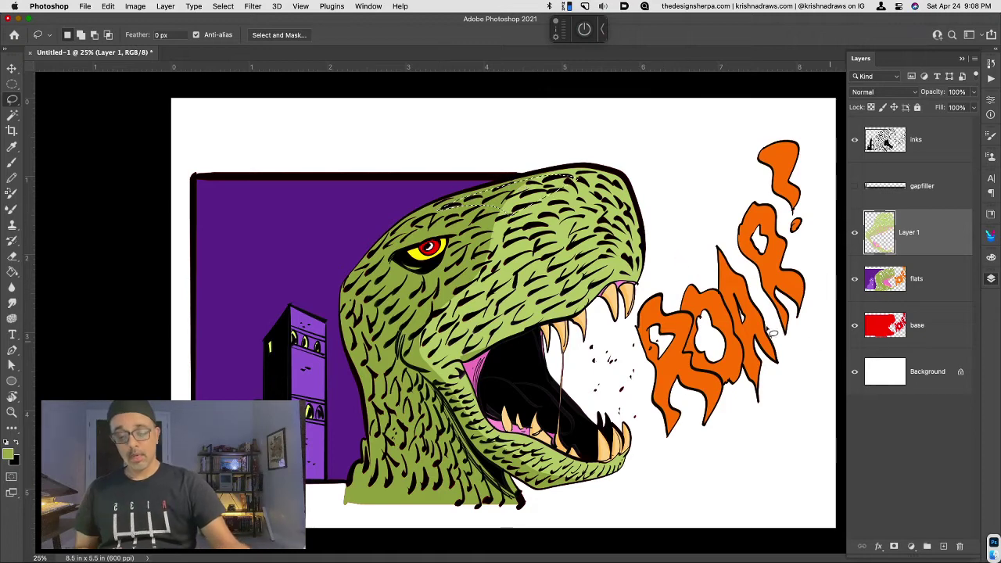
Step: Sample the light green from the snout and fill lassoed highlight shapes along the top of the head, around the eye and on the cheek
key(i)
click(567, 197)
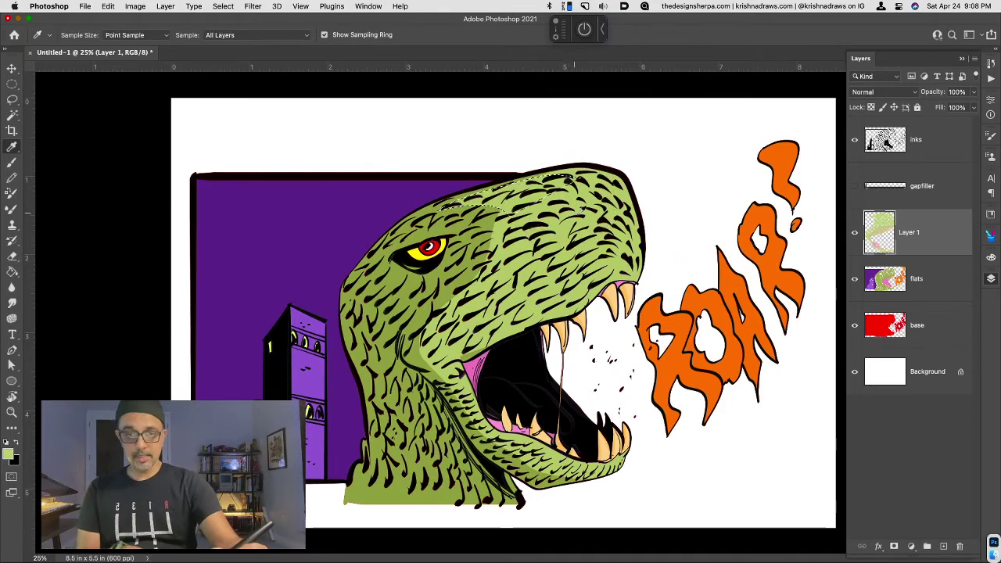
key(l)
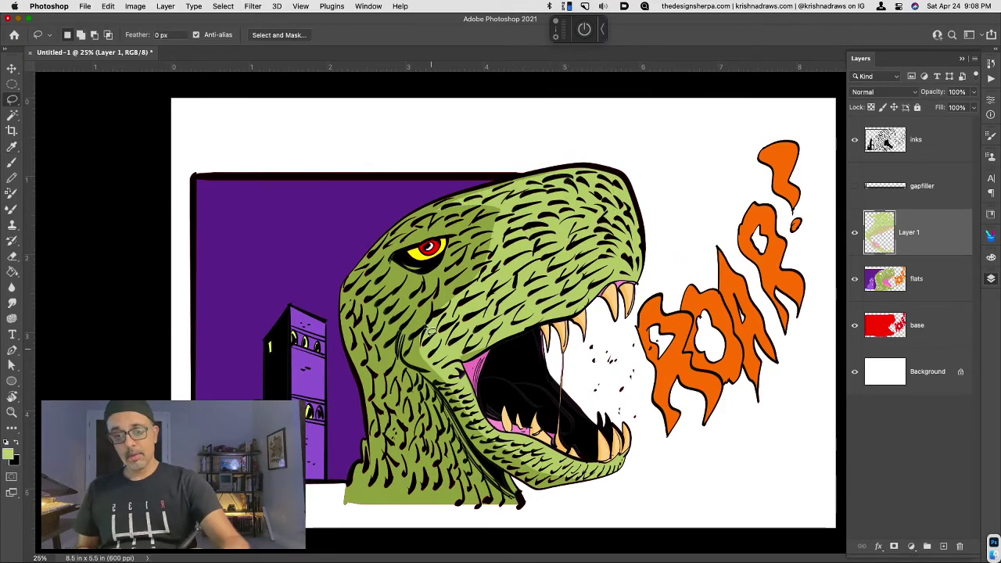
mouse_move(454, 279)
mouse_down()
mouse_move(498, 257)
mouse_move(482, 268)
mouse_move(490, 252)
mouse_move(473, 254)
mouse_move(474, 242)
mouse_move(455, 235)
mouse_move(489, 220)
mouse_up()
drag(430, 237, 444, 224)
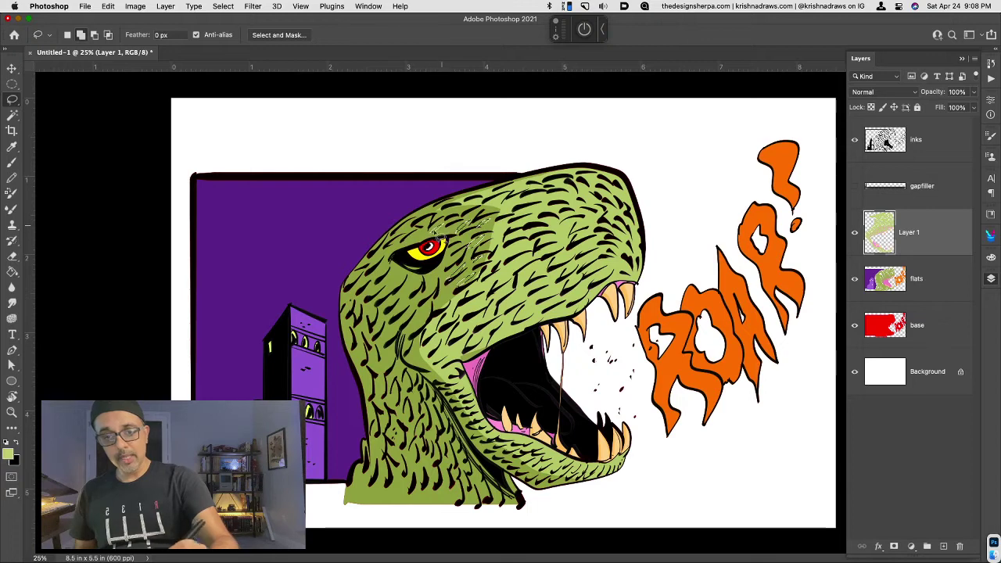
mouse_move(384, 292)
mouse_down()
mouse_move(406, 301)
mouse_move(400, 291)
mouse_move(434, 284)
mouse_up()
mouse_move(411, 328)
mouse_down()
mouse_move(427, 310)
mouse_move(397, 299)
mouse_up()
key(alt+BackSpace)
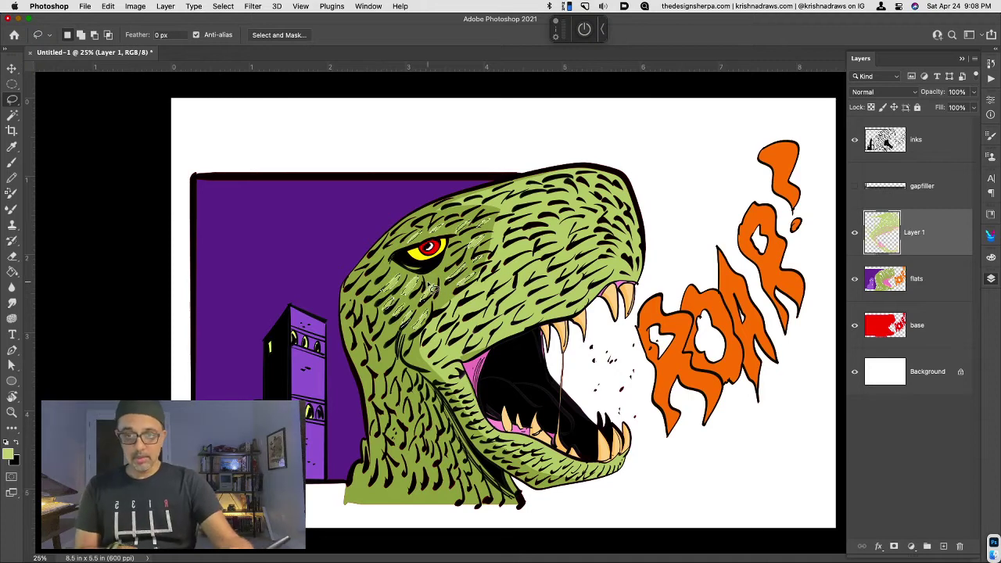
key(super+d)
mouse_move(460, 207)
mouse_down()
mouse_move(500, 203)
mouse_move(480, 225)
mouse_move(497, 201)
mouse_up()
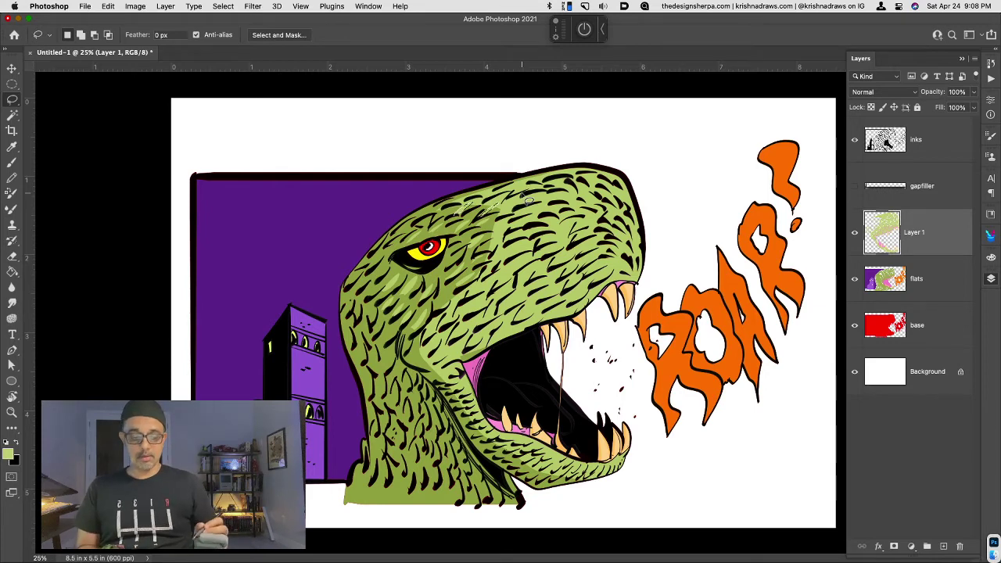
key(super+d)
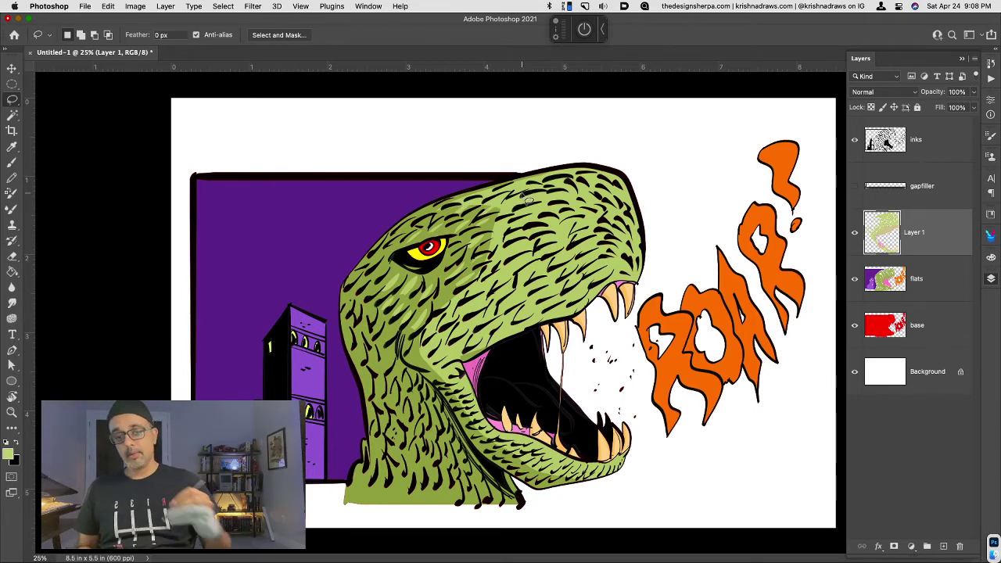
Step: Lasso the shadow area on the neck beneath the lower jaw on the flats layer and copy it to a new layer
click(912, 277)
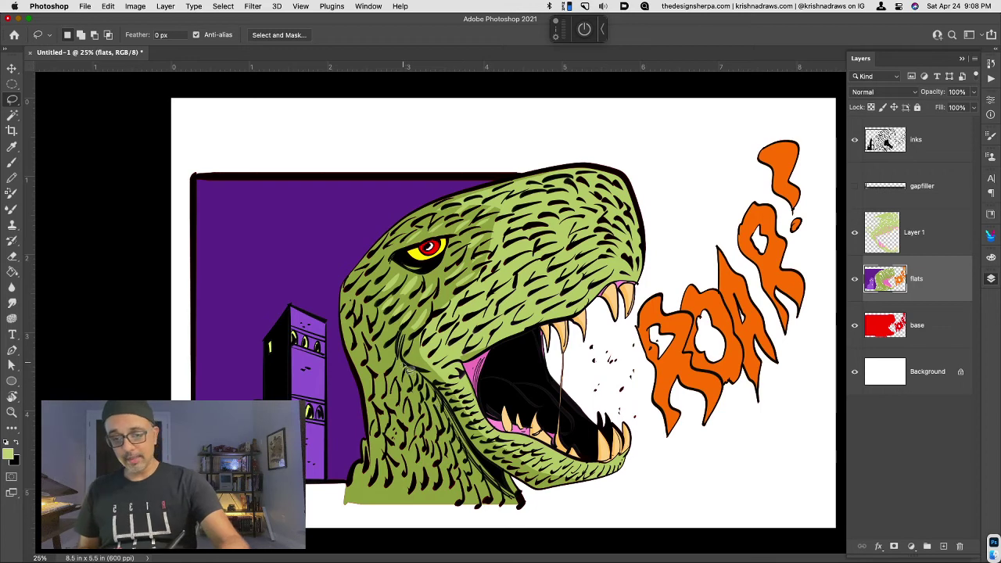
mouse_move(408, 365)
mouse_down()
mouse_move(424, 443)
mouse_move(421, 435)
mouse_move(455, 489)
mouse_move(525, 511)
mouse_move(512, 481)
mouse_move(408, 365)
mouse_up()
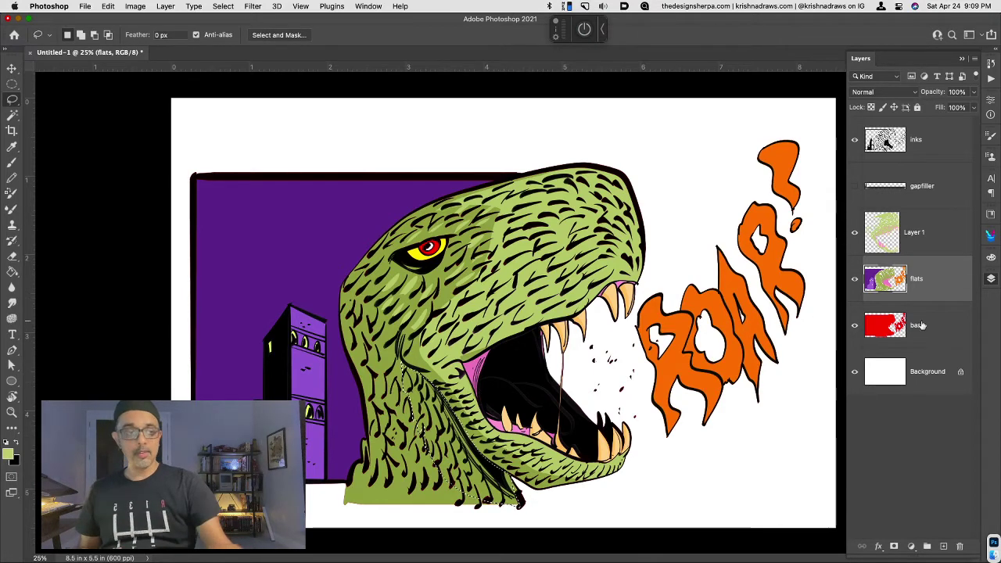
key(super+j)
Step: Darken the copied neck shadow with Hue/Saturation at Lightness -29
key(super+u)
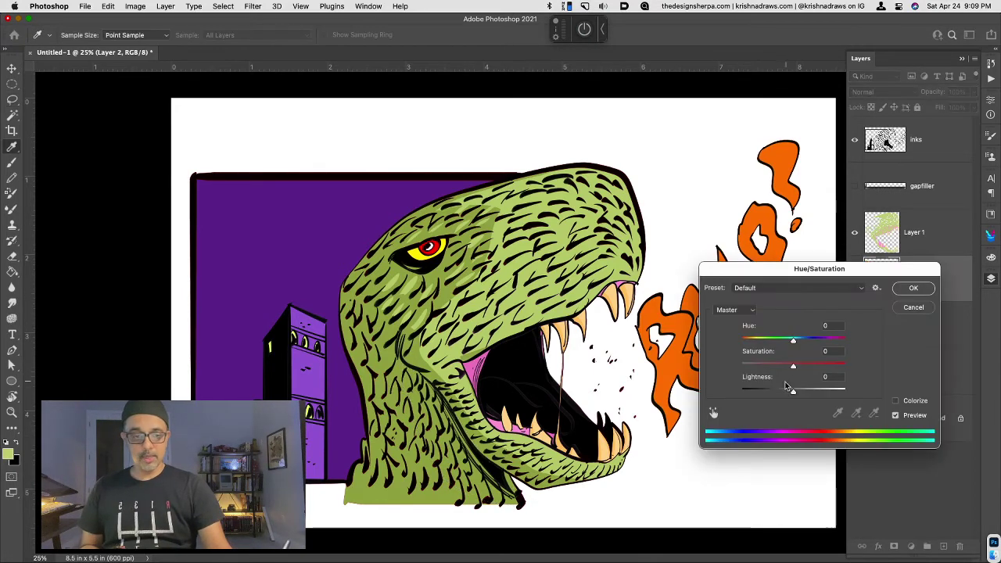
drag(793, 389, 776, 389)
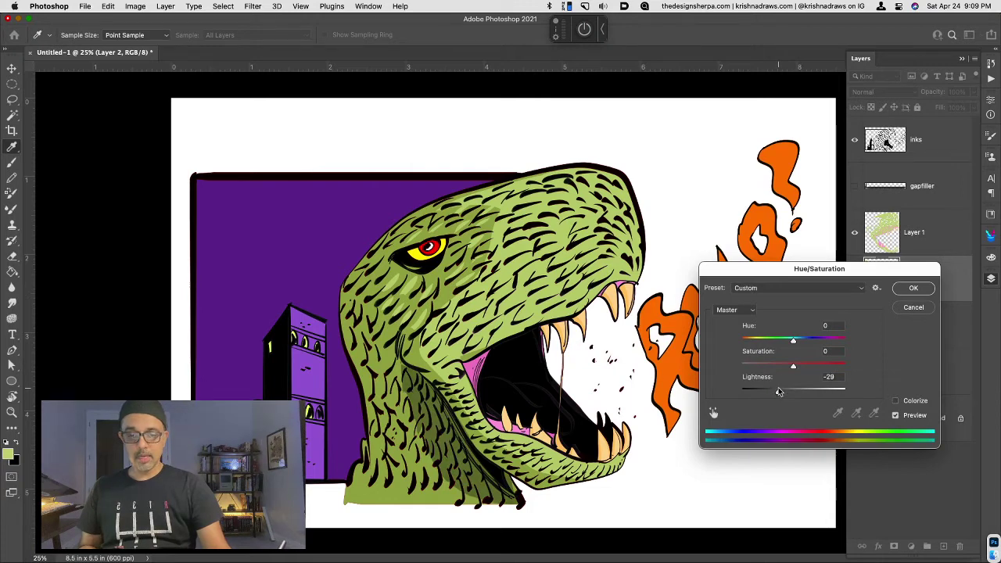
key(Return)
key(l)
mouse_move(441, 454)
mouse_down()
mouse_move(439, 468)
mouse_move(443, 455)
mouse_up()
mouse_move(470, 492)
mouse_down()
mouse_move(492, 508)
mouse_move(464, 479)
mouse_up()
key(super+z)
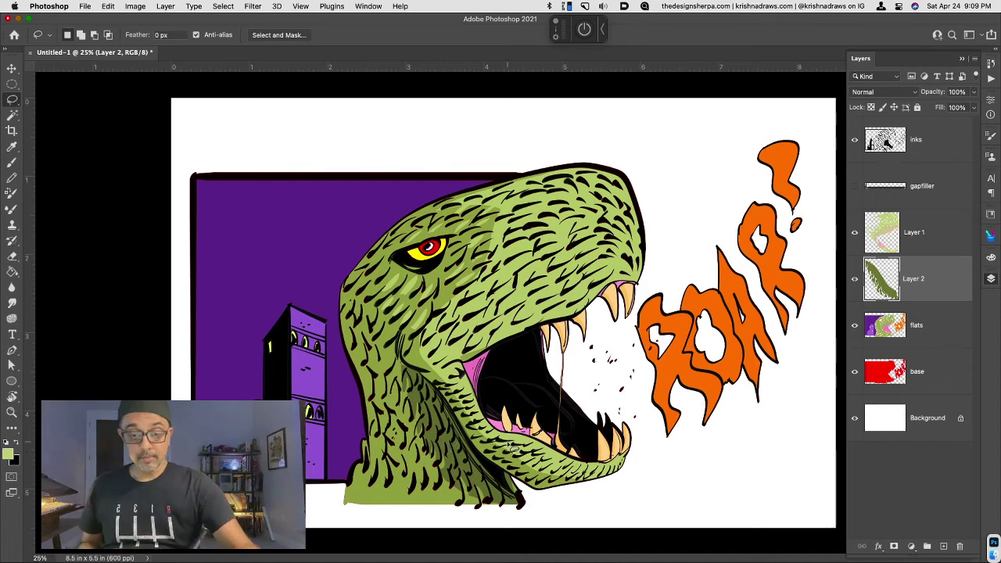
Step: Refine the highlights on Layer 1 with lassoed shapes along the lower jaw and a jagged shape across the snout highlight's back edge
click(925, 244)
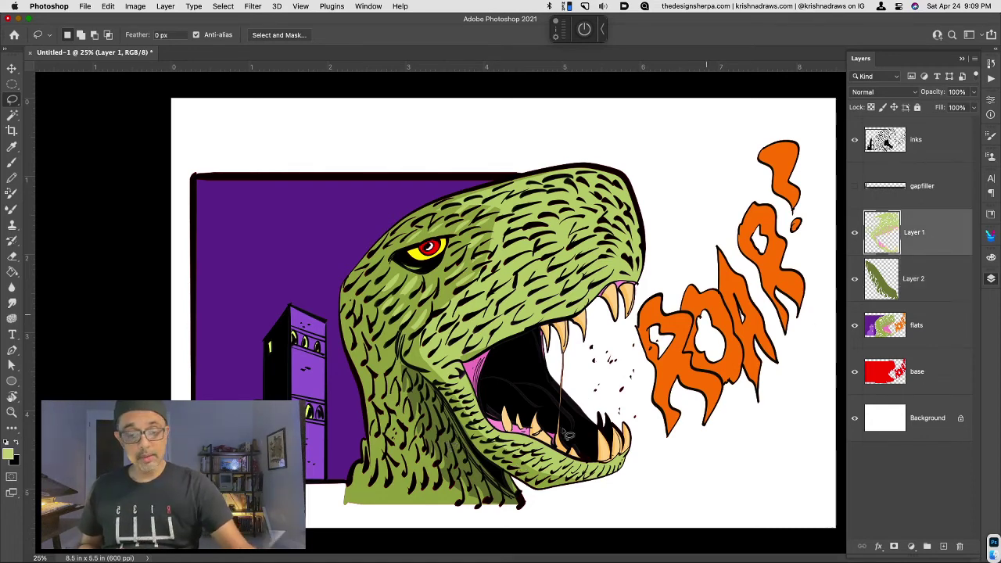
mouse_move(531, 463)
mouse_down()
mouse_move(520, 466)
mouse_move(555, 484)
mouse_move(586, 483)
mouse_move(570, 478)
mouse_up()
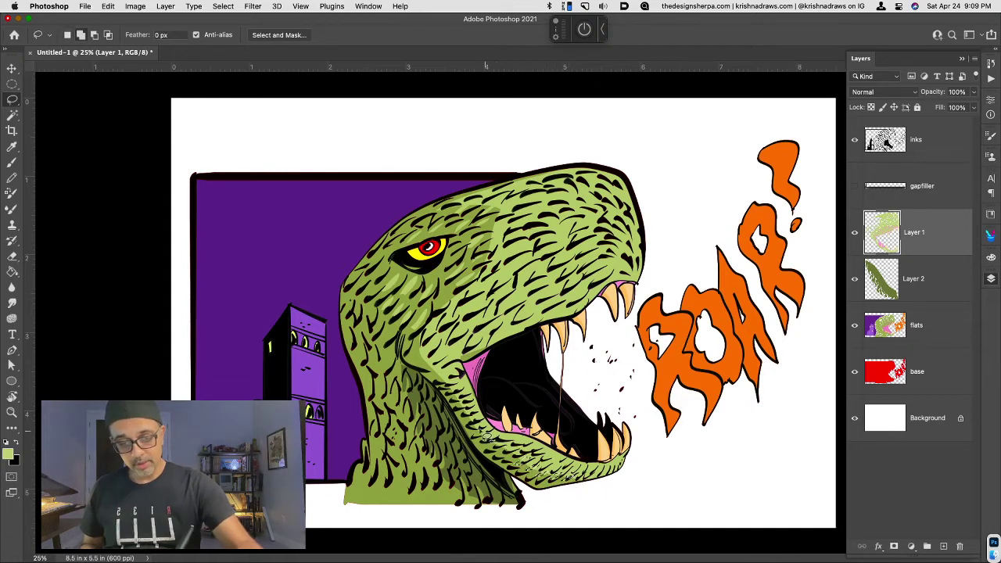
drag(487, 436, 474, 427)
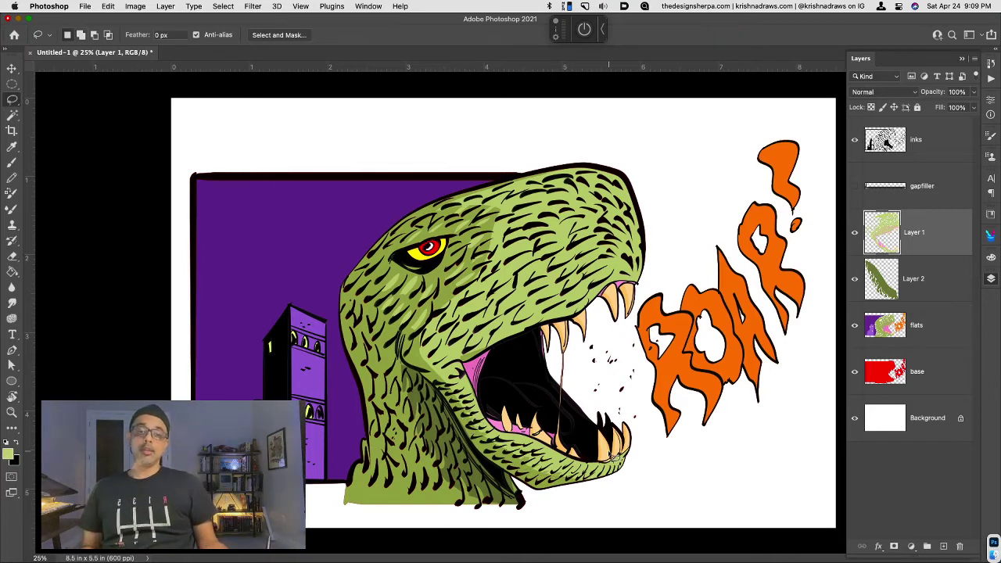
mouse_move(490, 245)
mouse_down()
mouse_move(525, 219)
mouse_move(501, 224)
mouse_move(541, 205)
mouse_move(478, 217)
mouse_move(485, 249)
mouse_up()
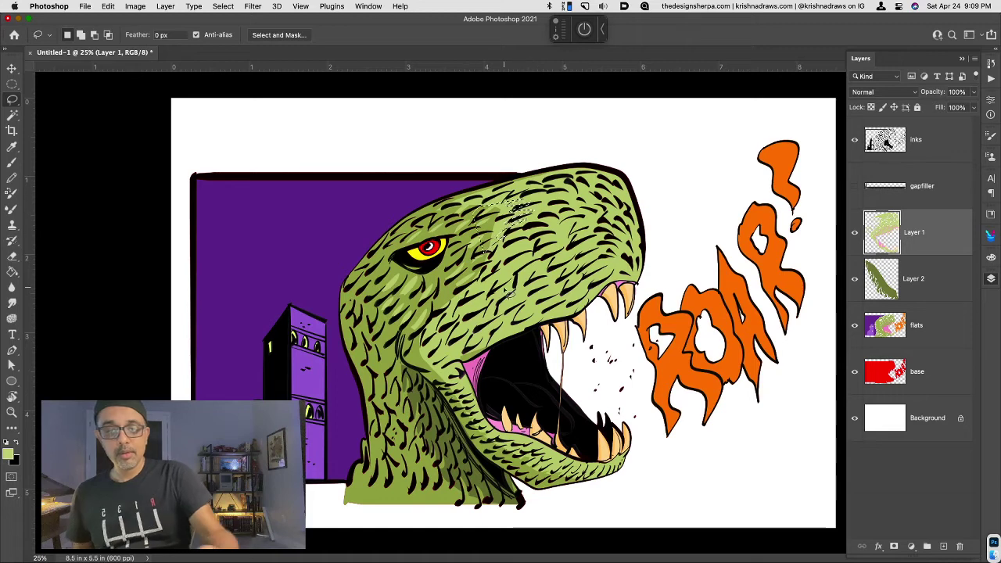
key(super+d)
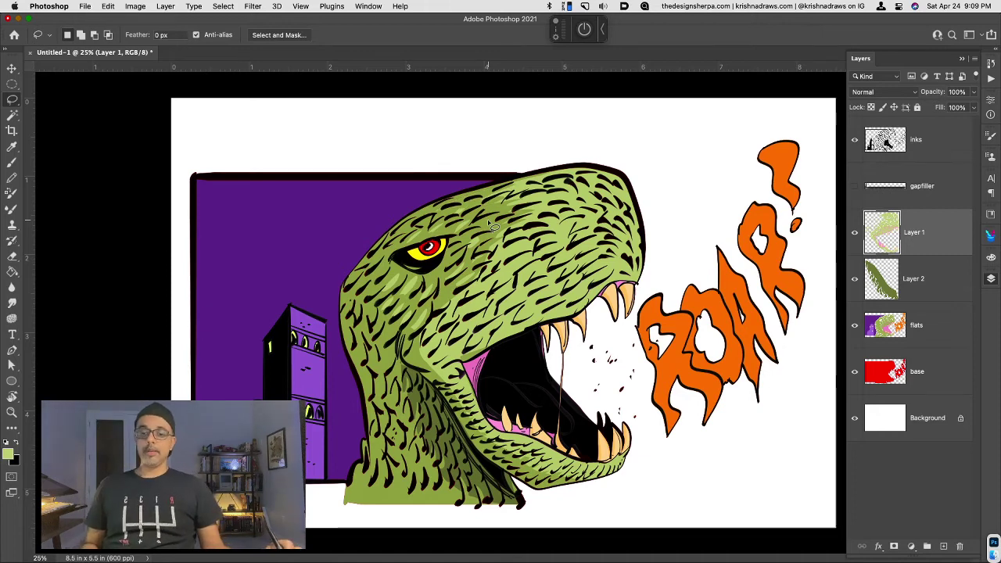
key(super+minus)
key(super+minus)
key(super+equal)
key(super+equal)
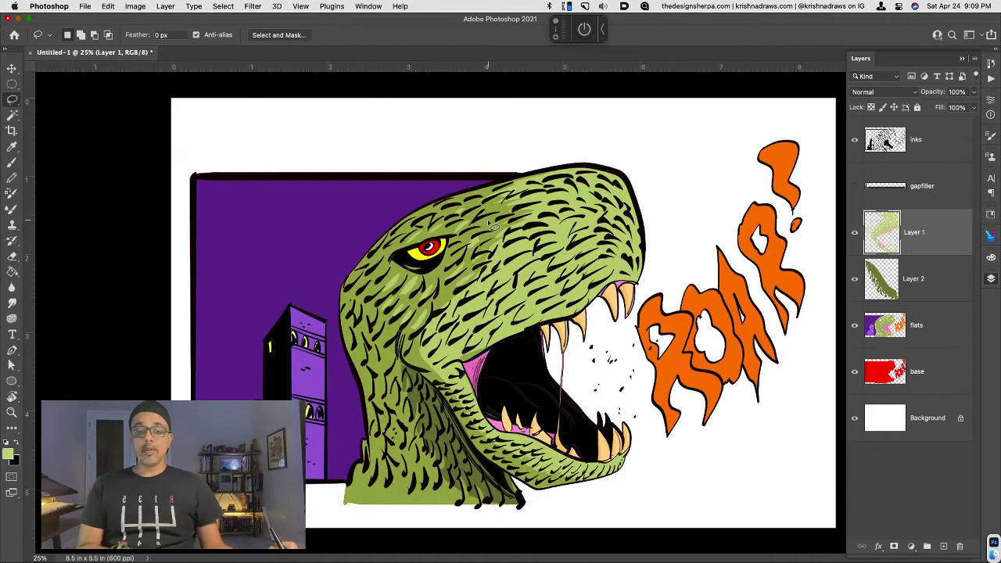